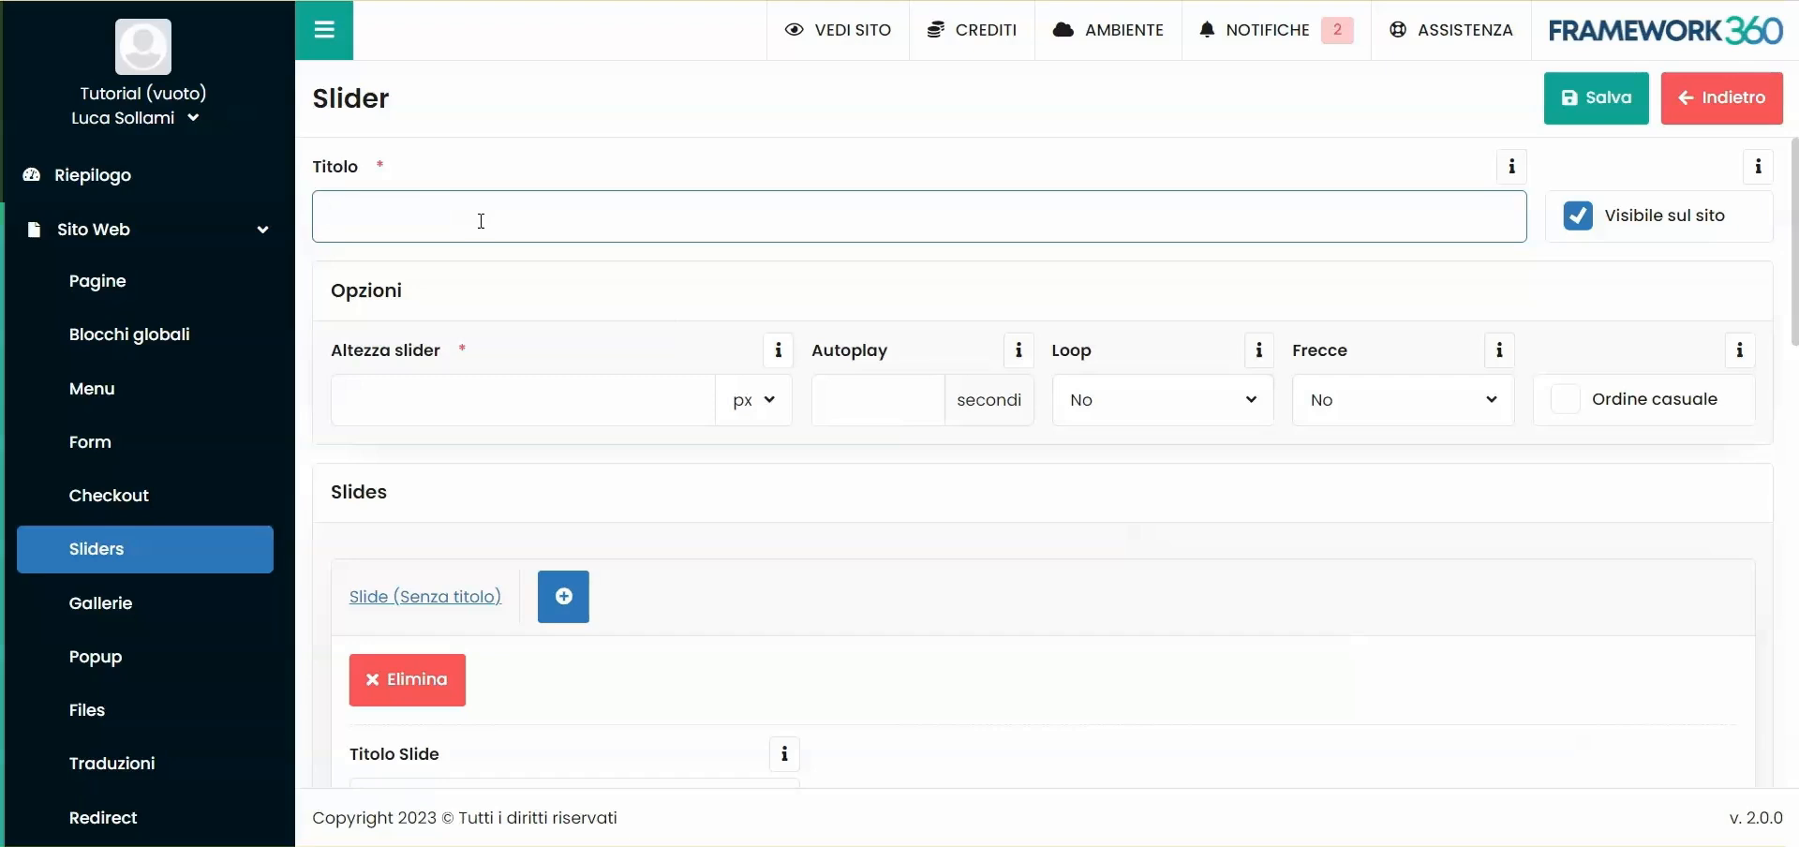
- Enter "Slider Homepage" as the slider's title
type("omepage")
key("ctrl+a")
type("Slider Homepage")
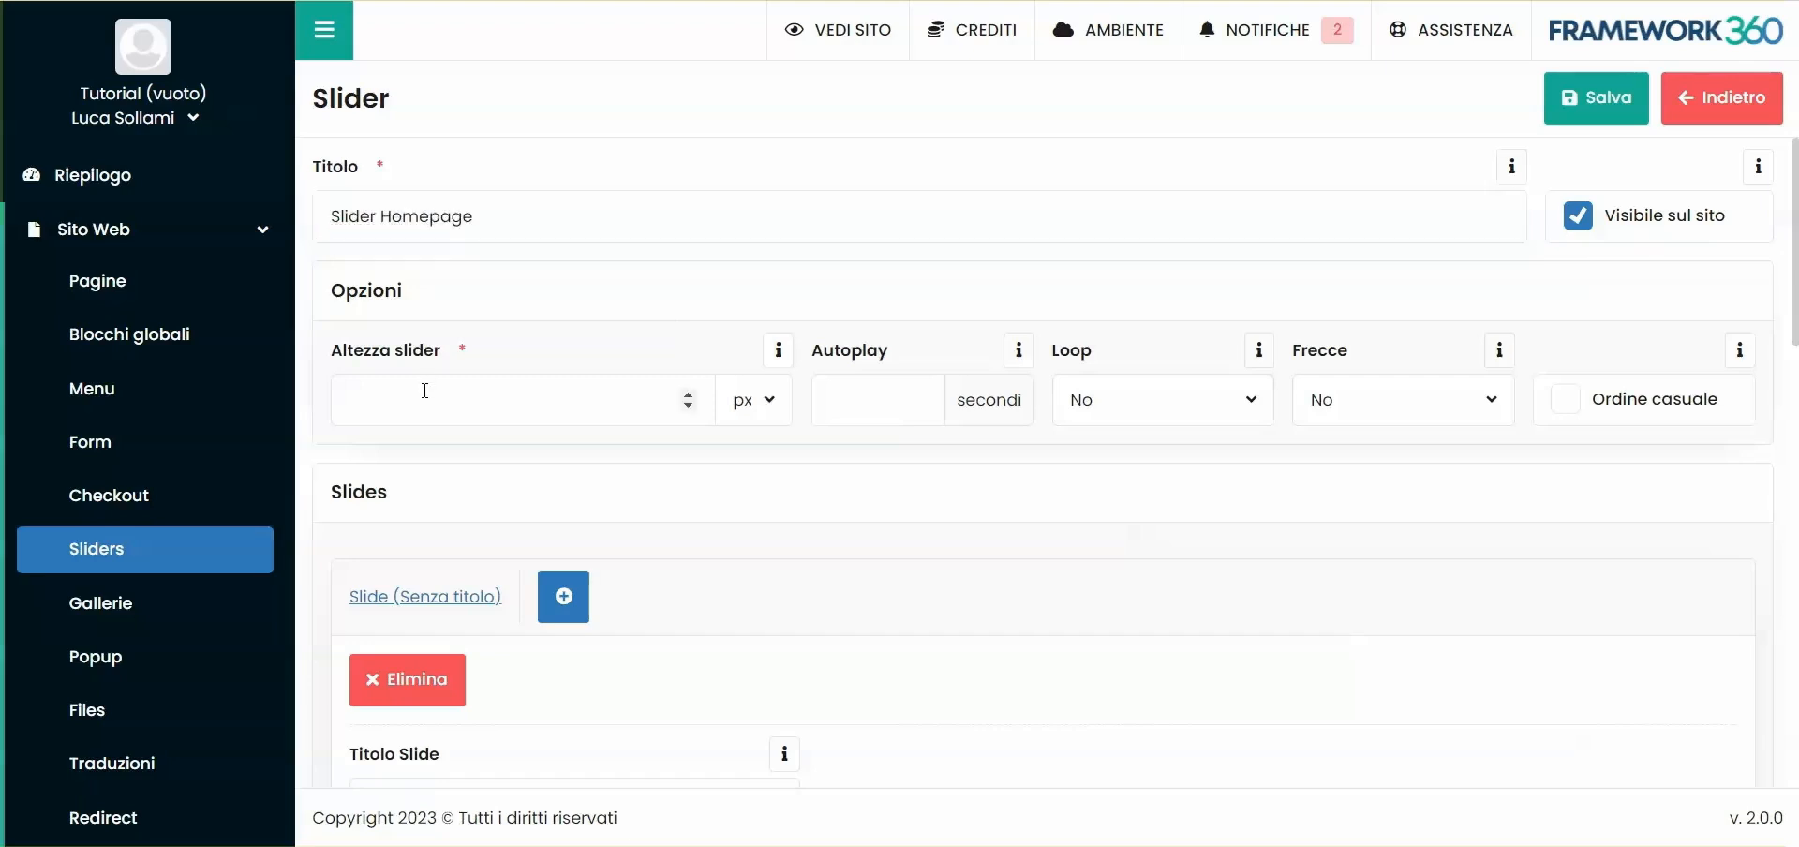
- Set the slider height to 750 px and its autoplay interval to 5 seconds
left_click(420, 408)
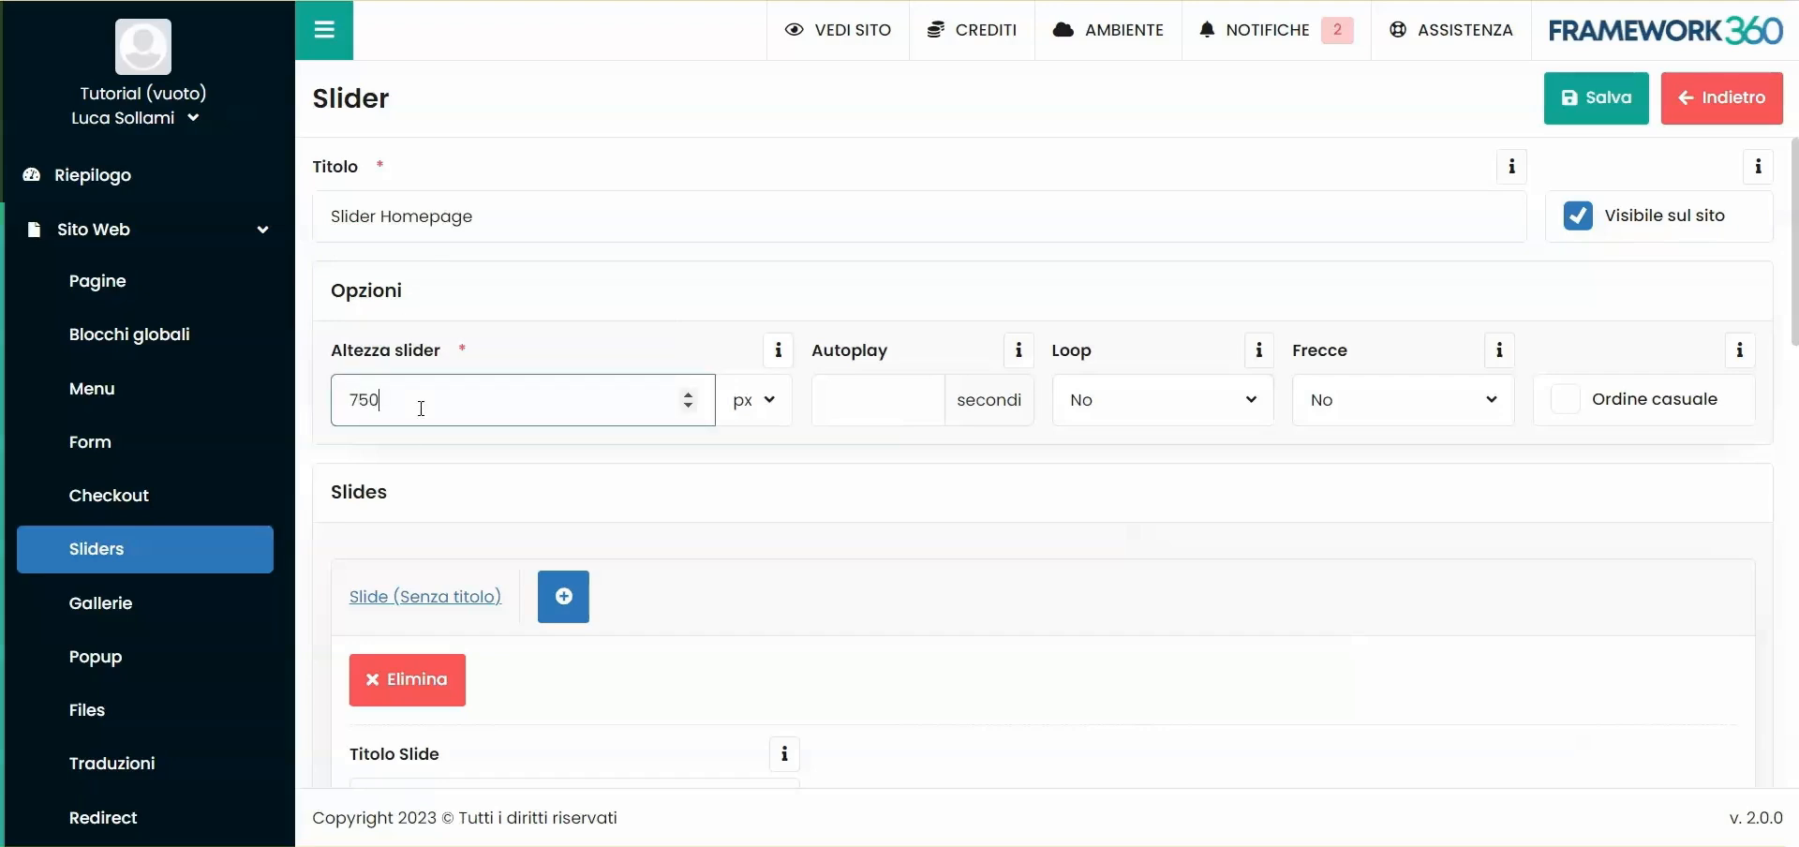
left_click(755, 410)
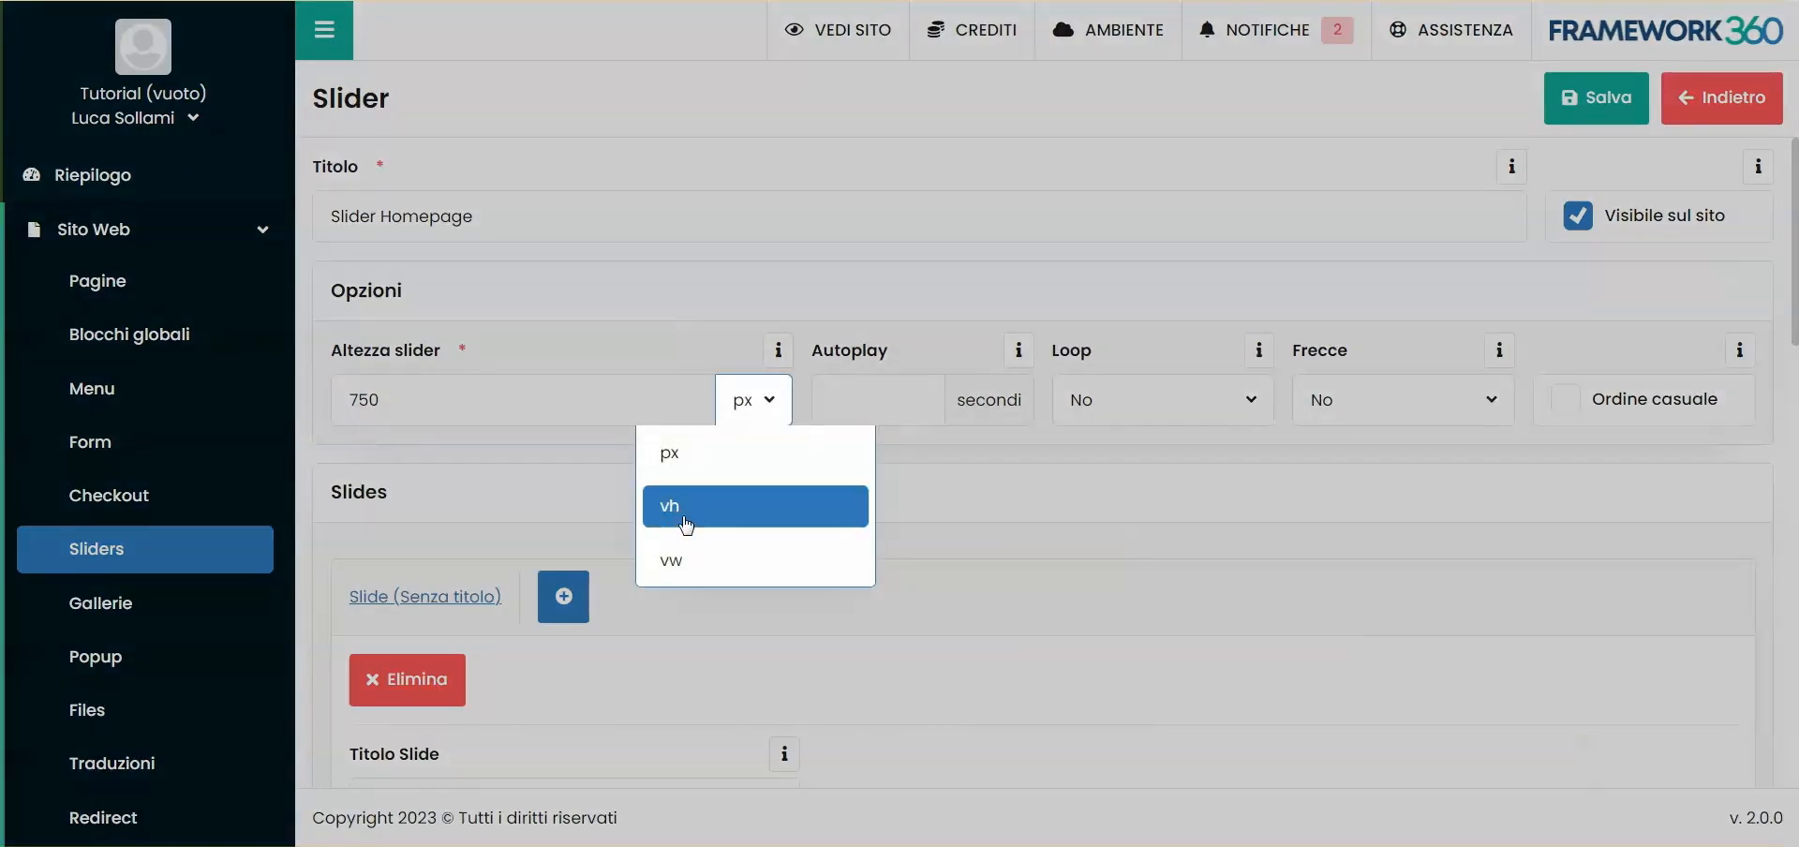
left_click(880, 406)
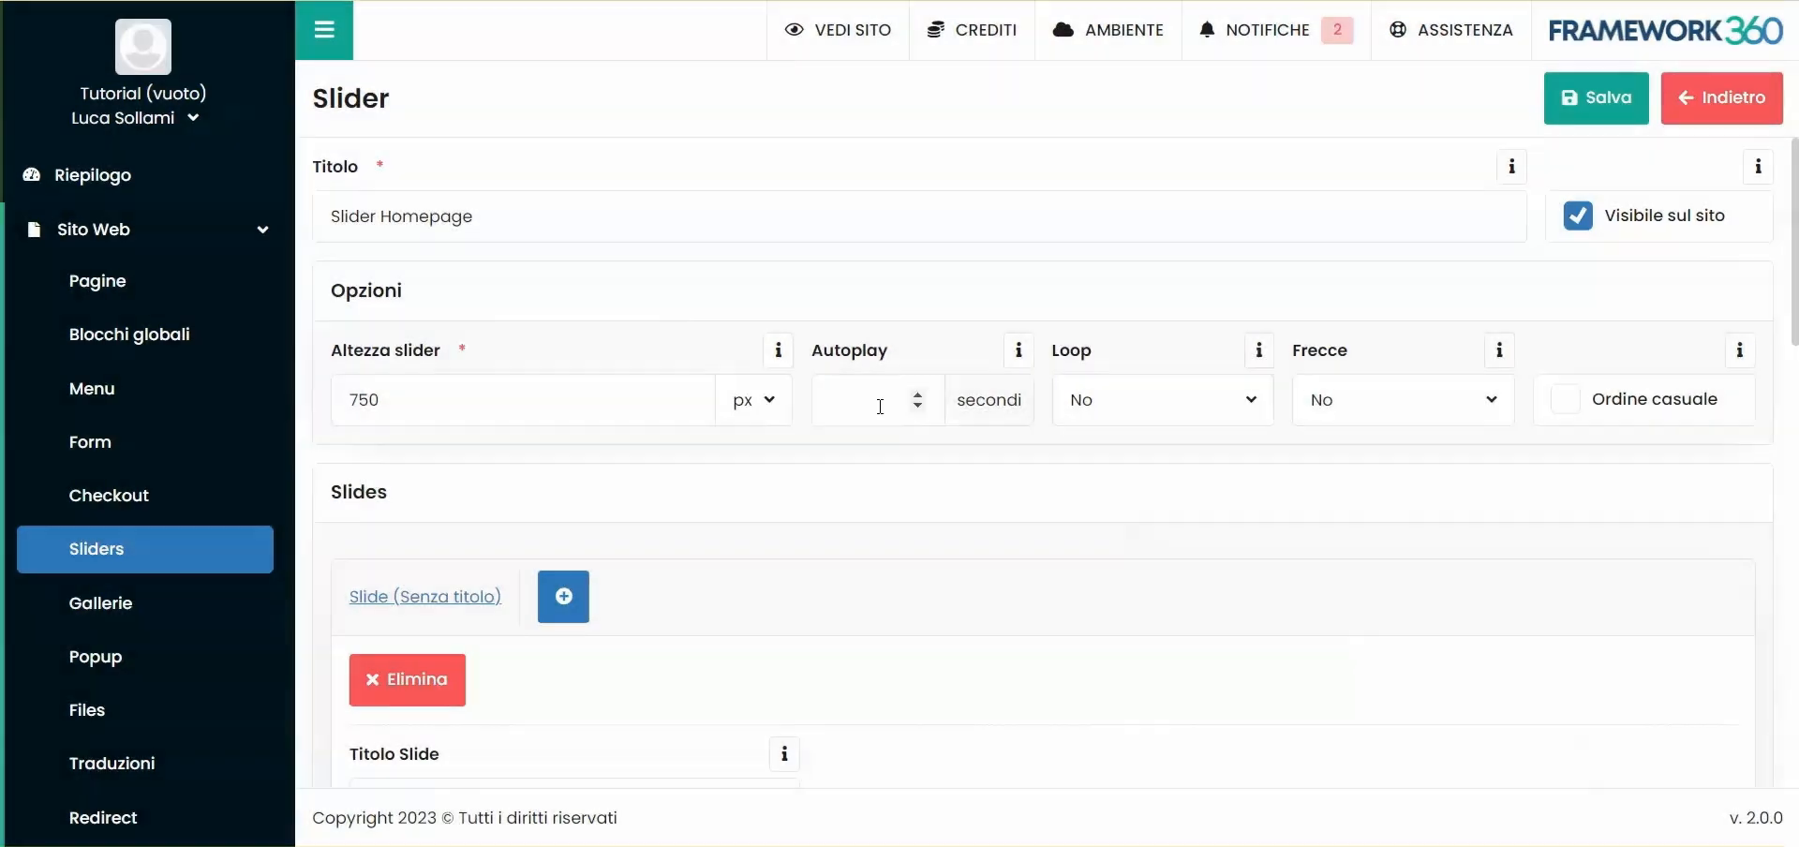
left_click(869, 402)
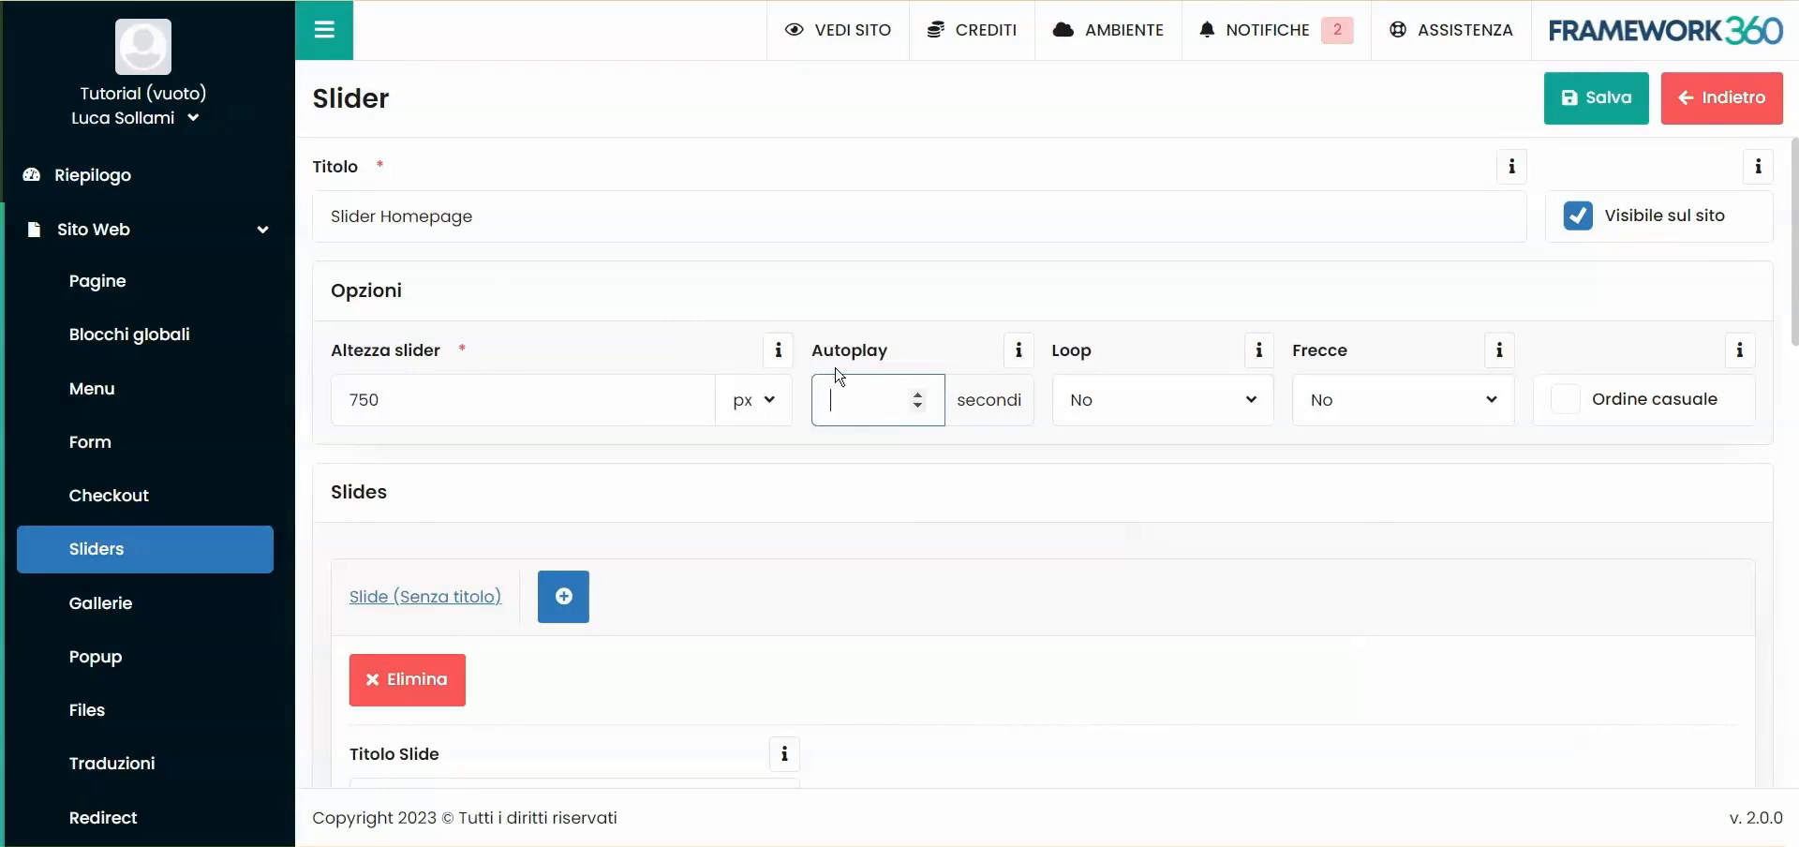
type("5")
left_click(940, 465)
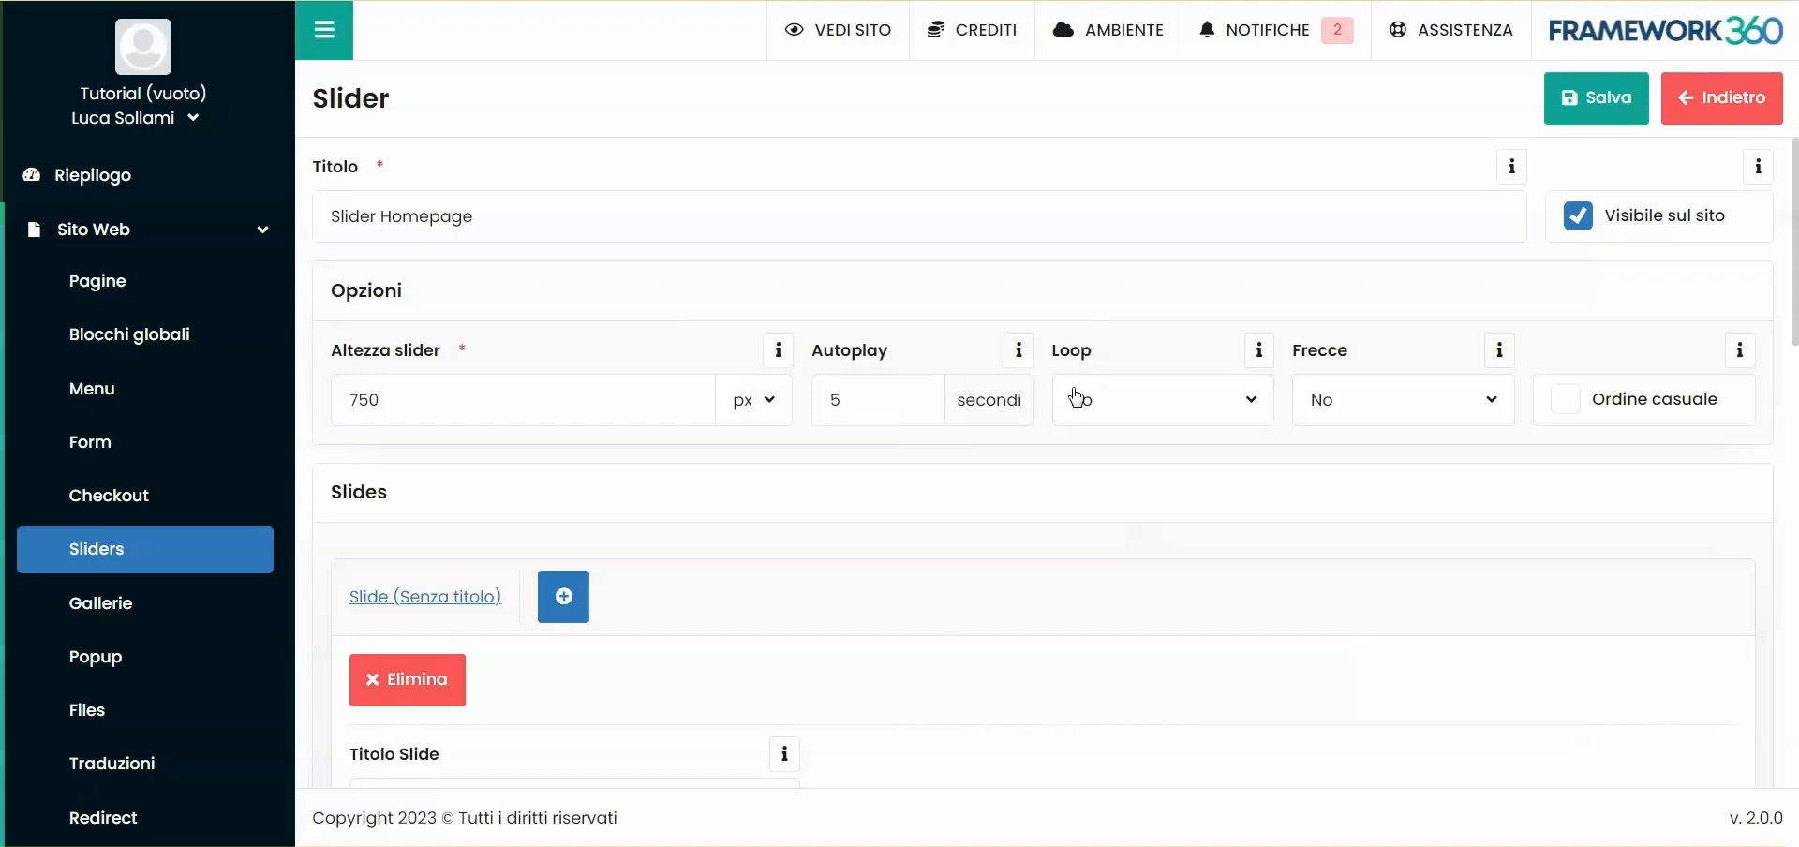
- Enable both looping and navigation arrows for the slider by setting Loop and Frecce to Si
left_click(1169, 418)
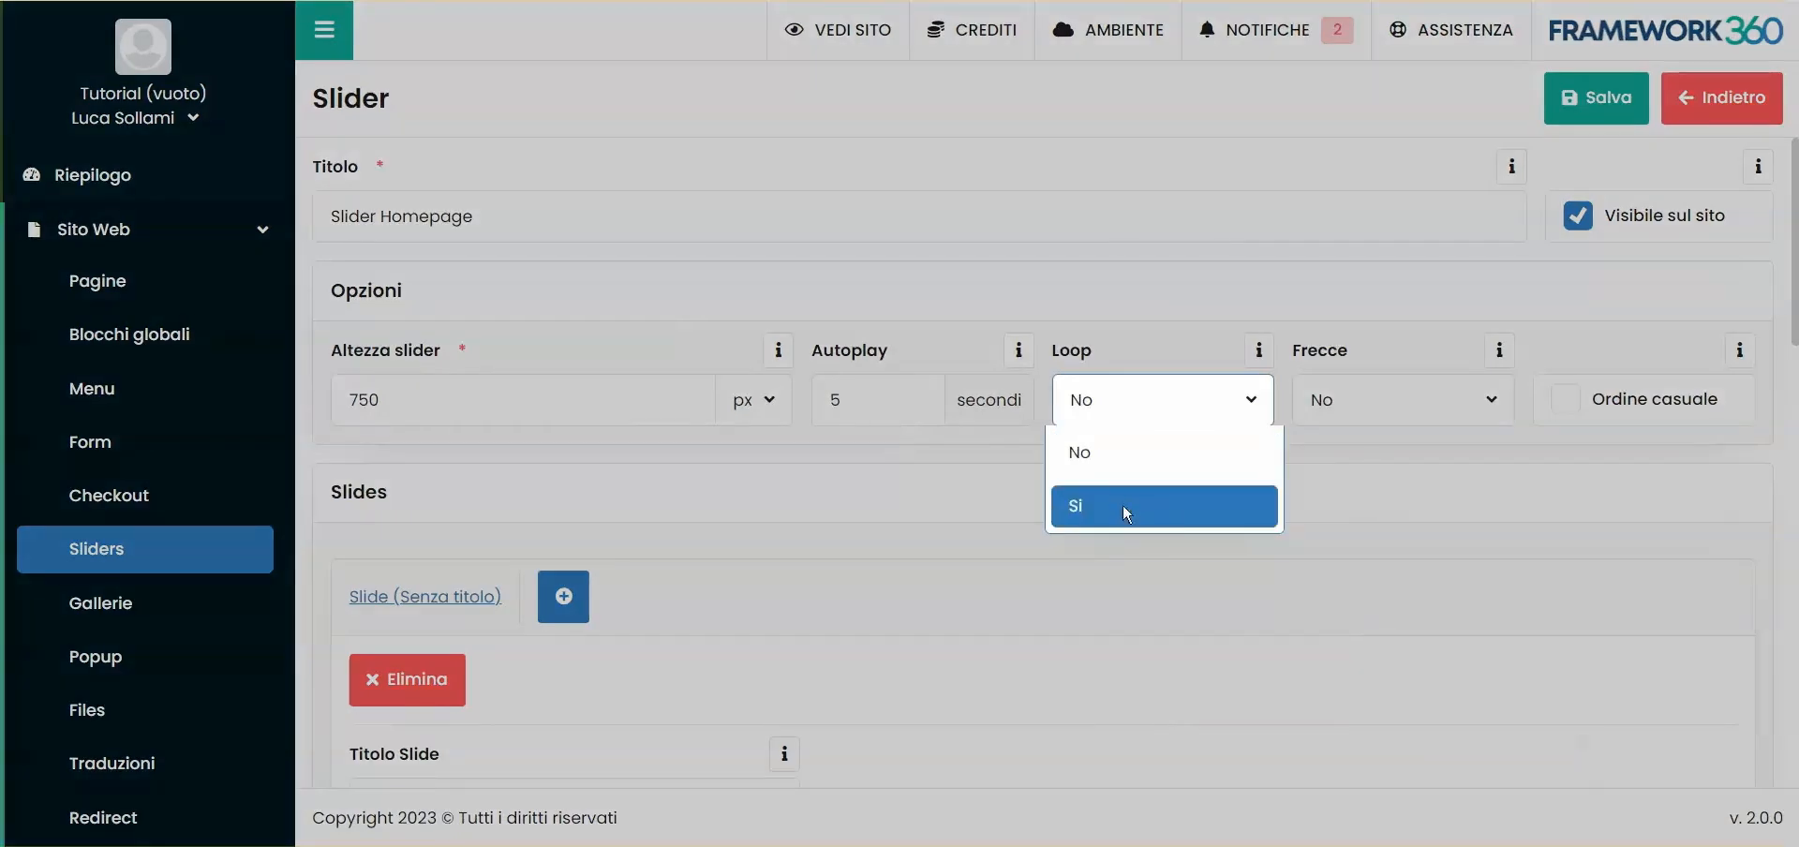
left_click(1128, 514)
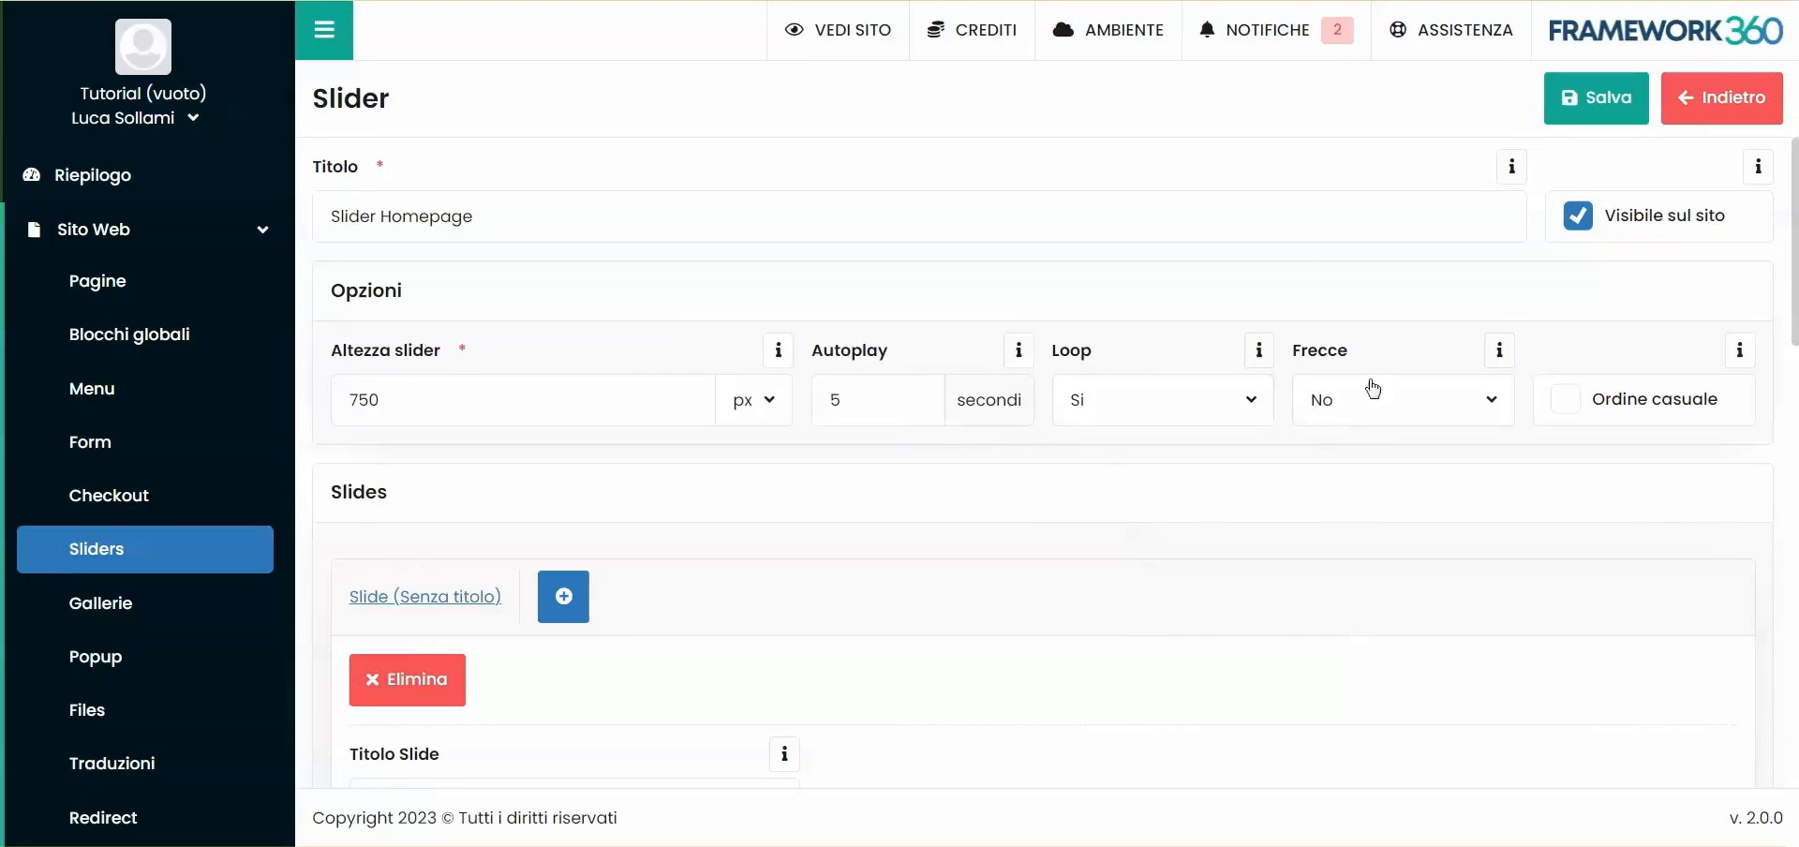
left_click(1371, 413)
left_click(1330, 518)
scroll(1259, 548, "down", 3)
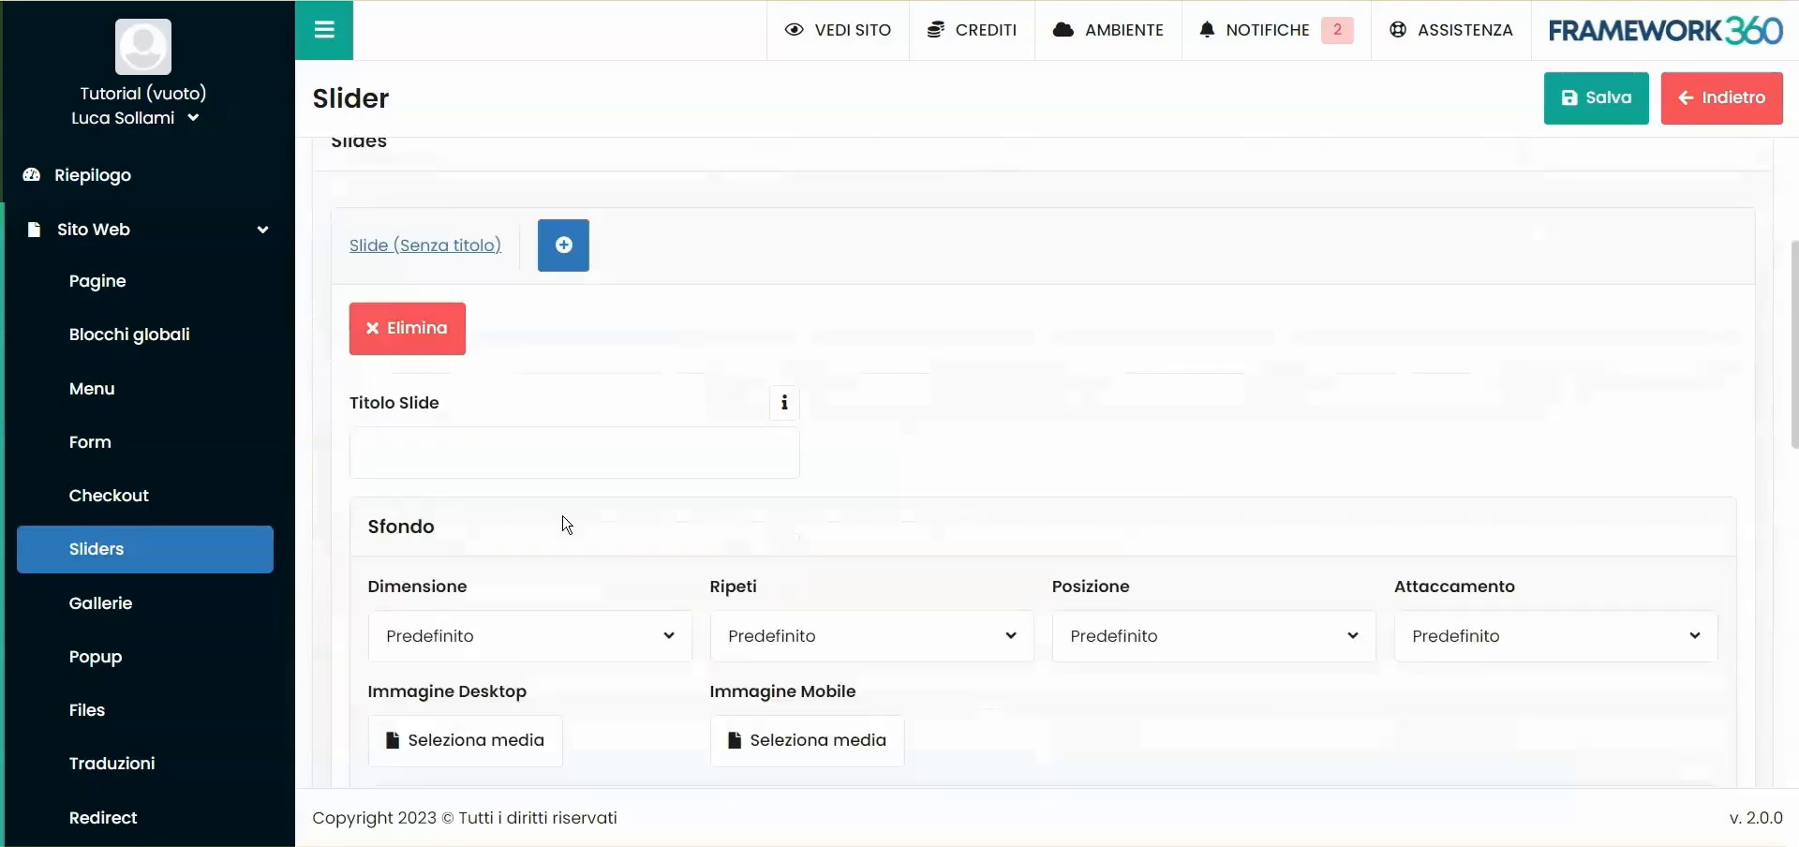
scroll(596, 248, "up", 3)
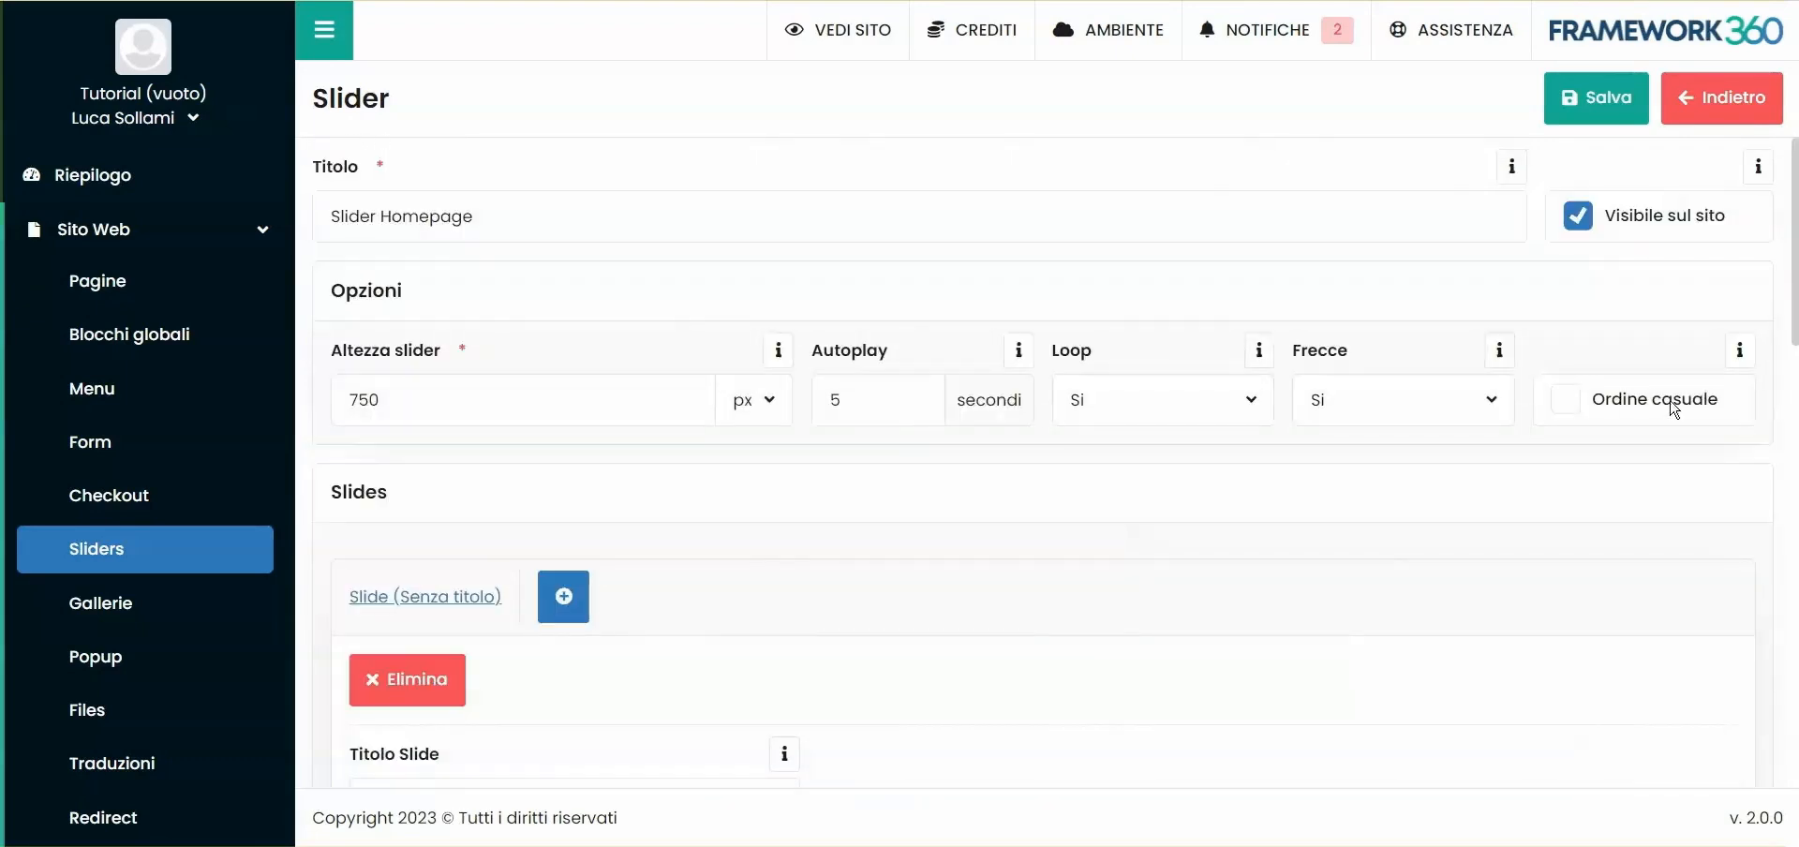
- Title the first slide "Slide 1"
scroll(699, 526, "down", 3)
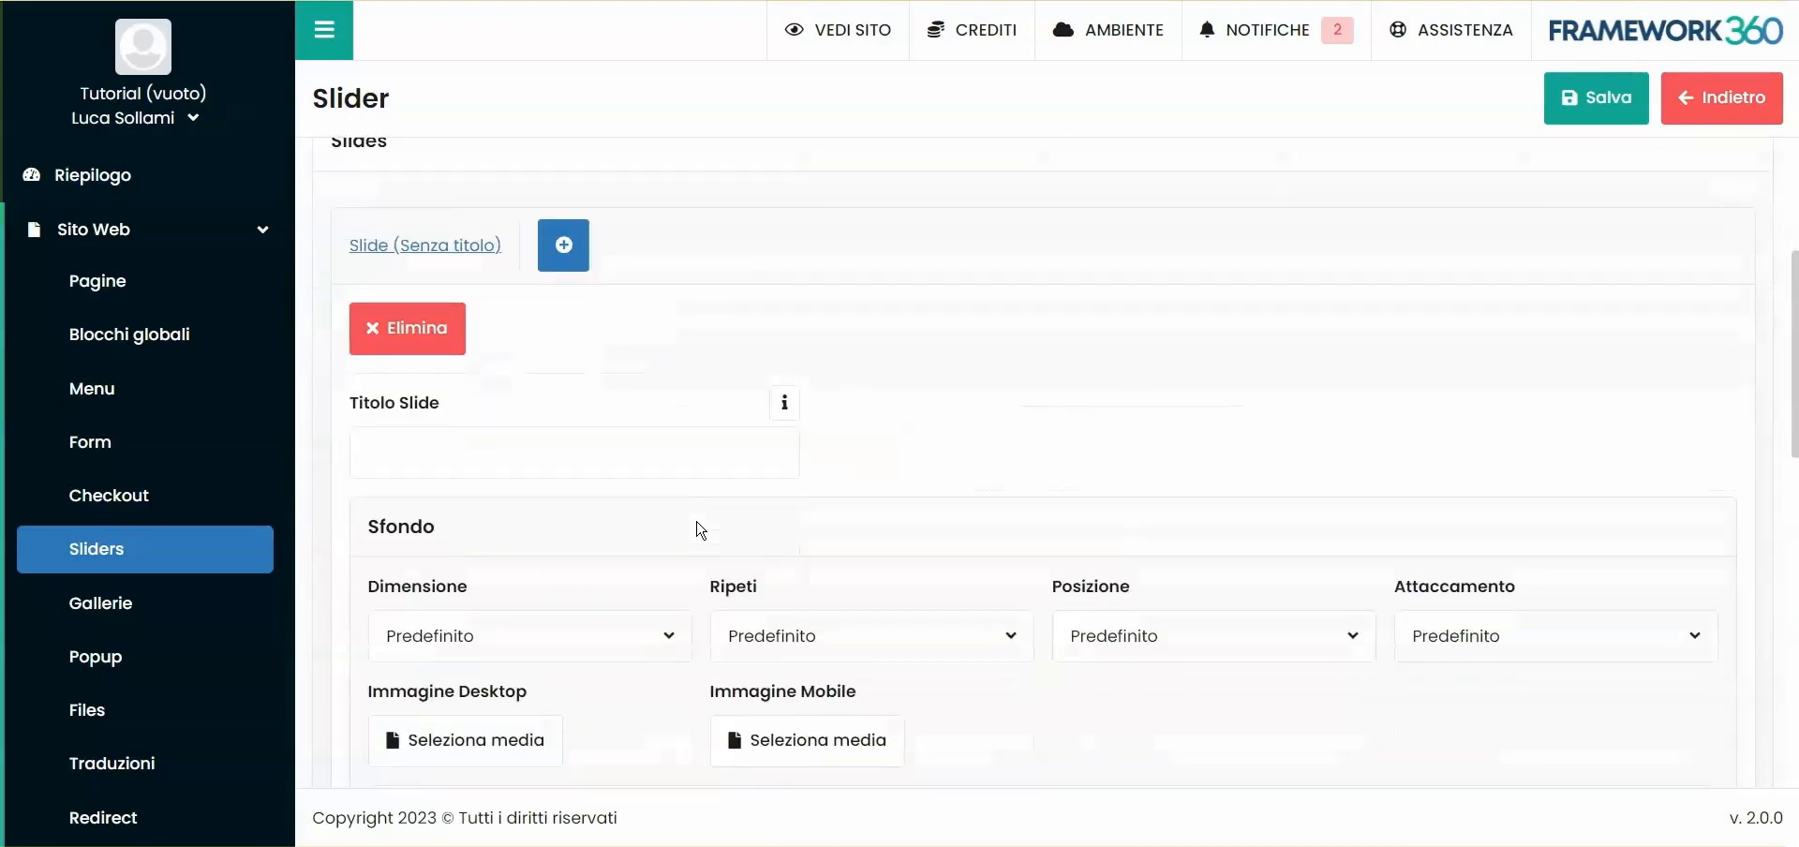
left_click(472, 437)
type("Sli")
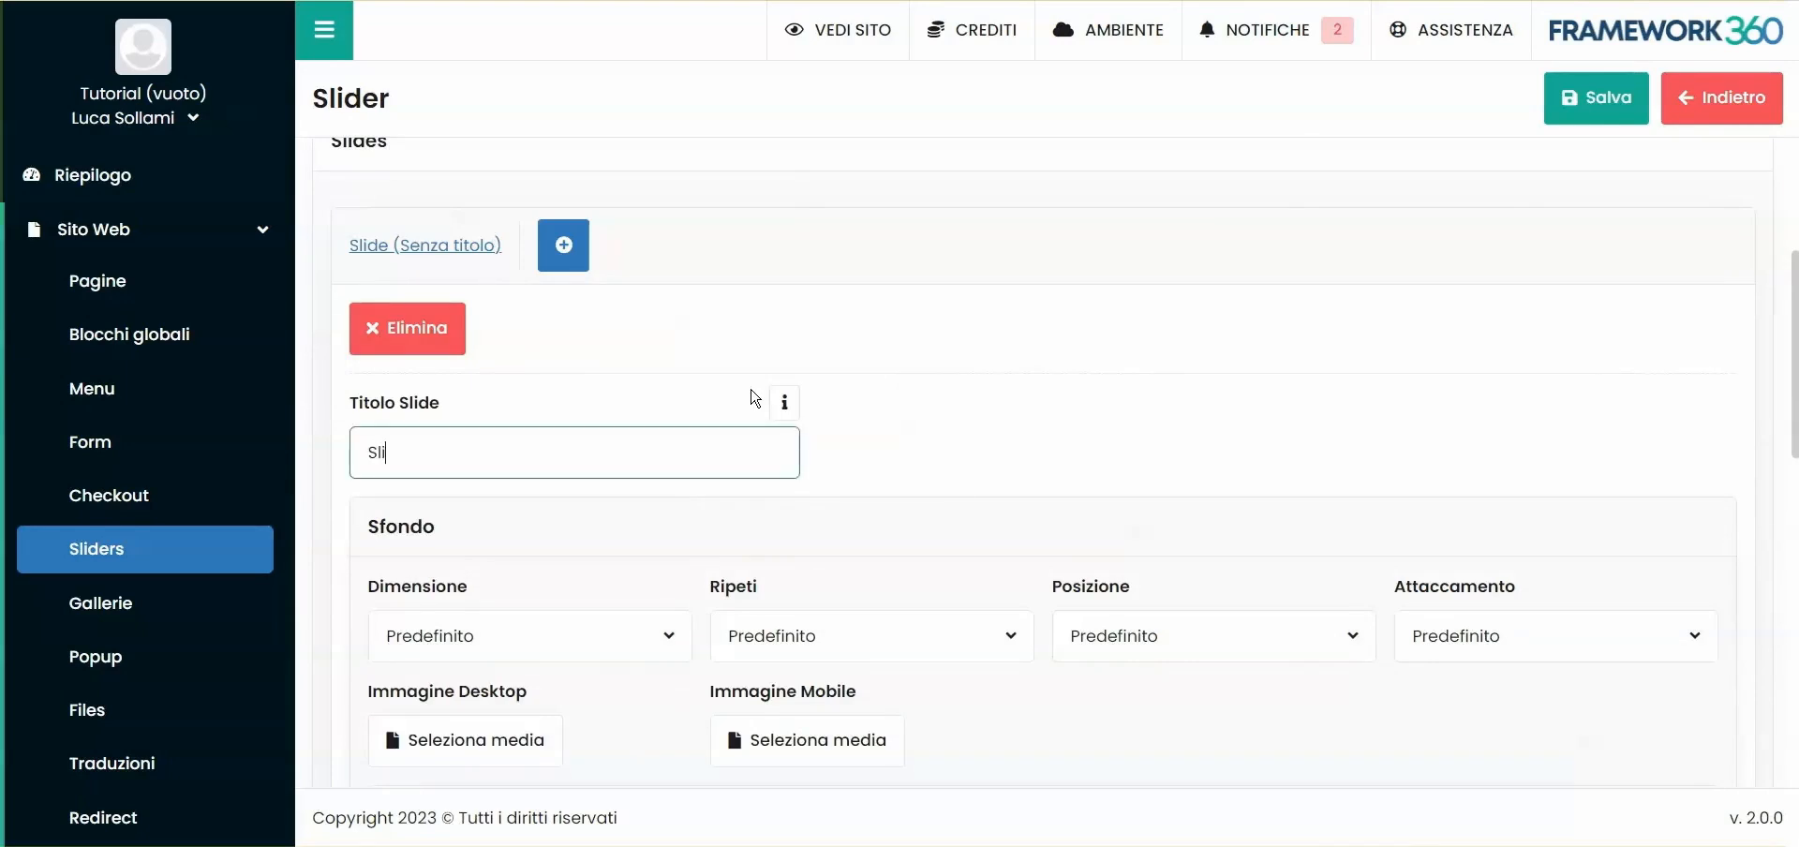
left_click(982, 414)
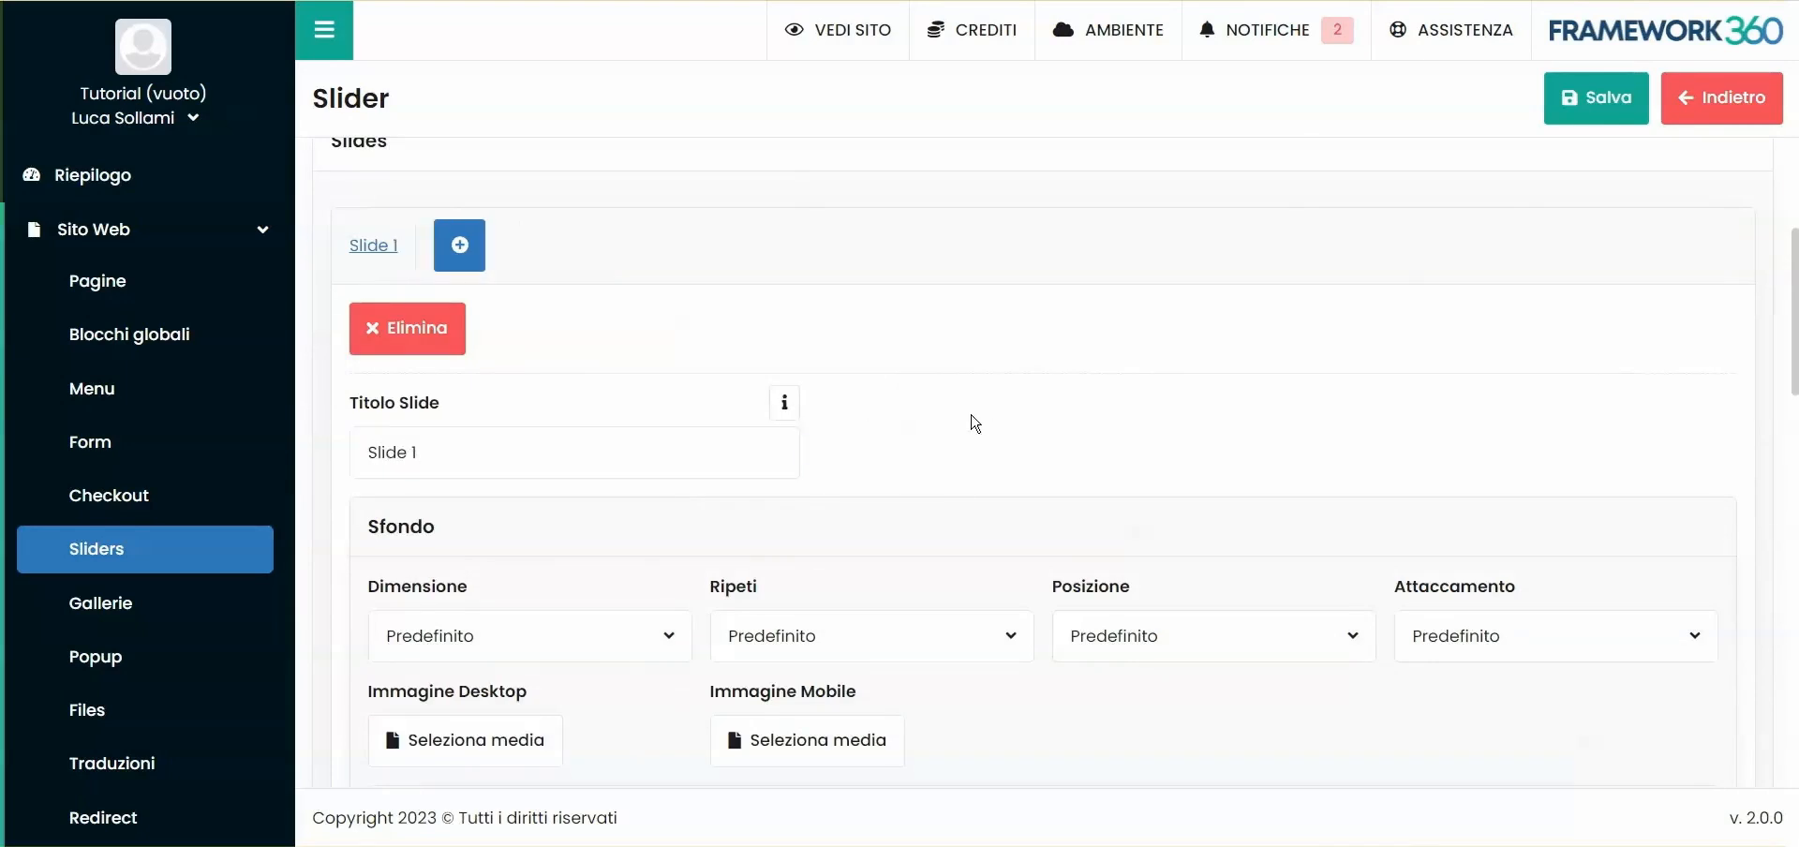
- Set the slide background's repeat option to no-repeat and its size to cover
scroll(562, 298, "down", 3)
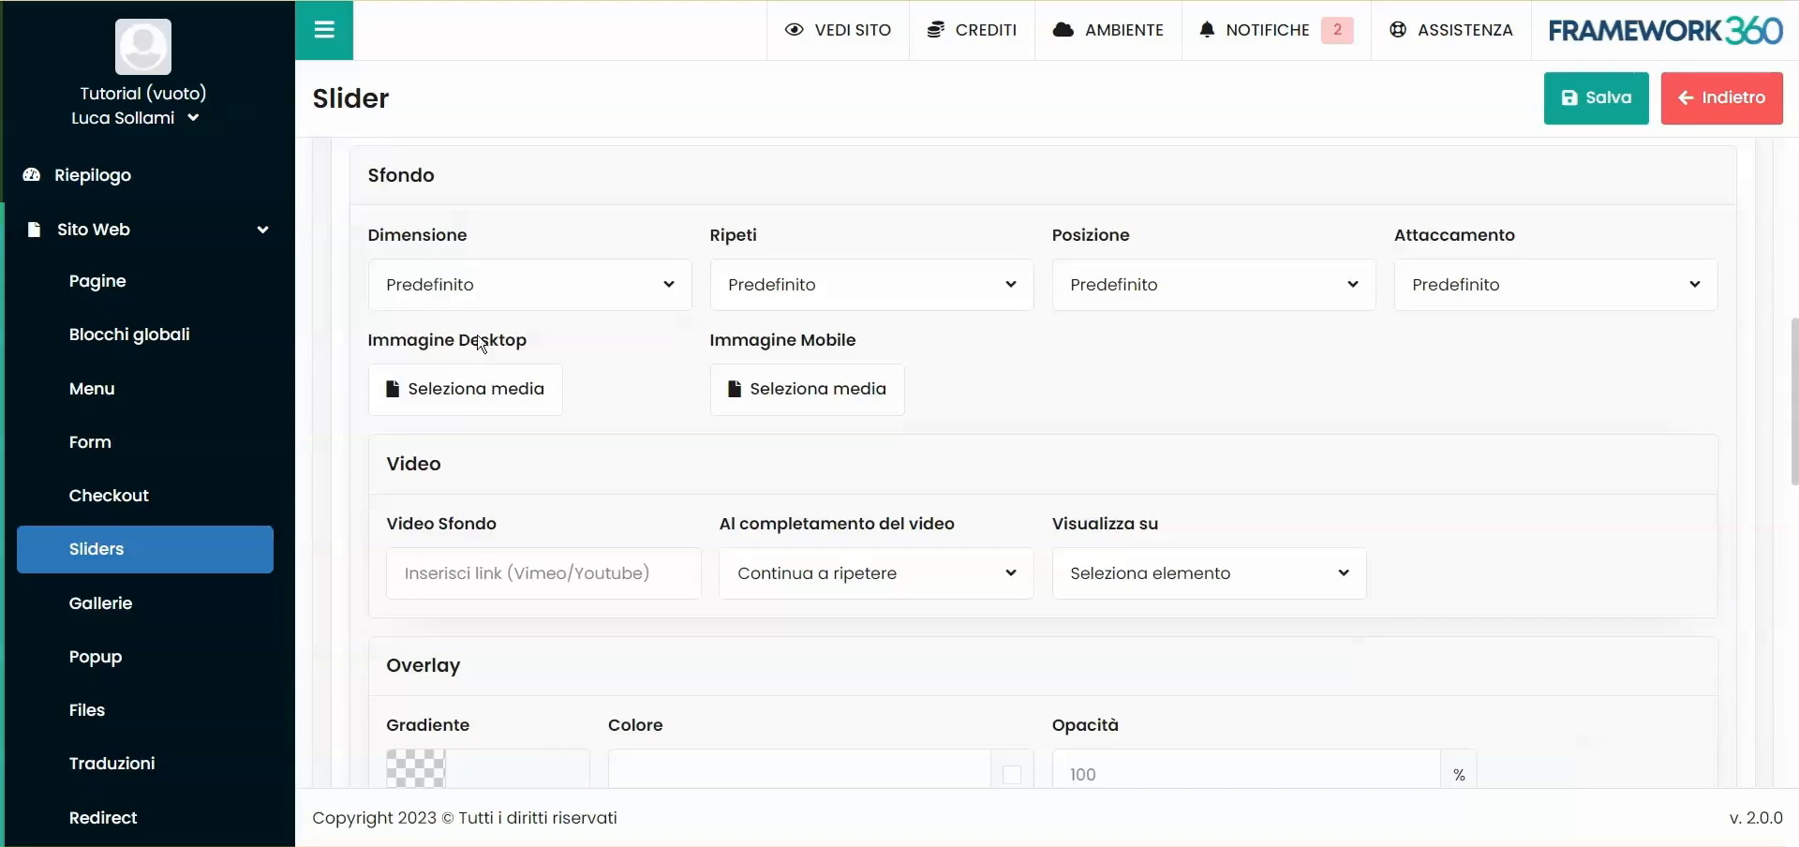
left_click(410, 296)
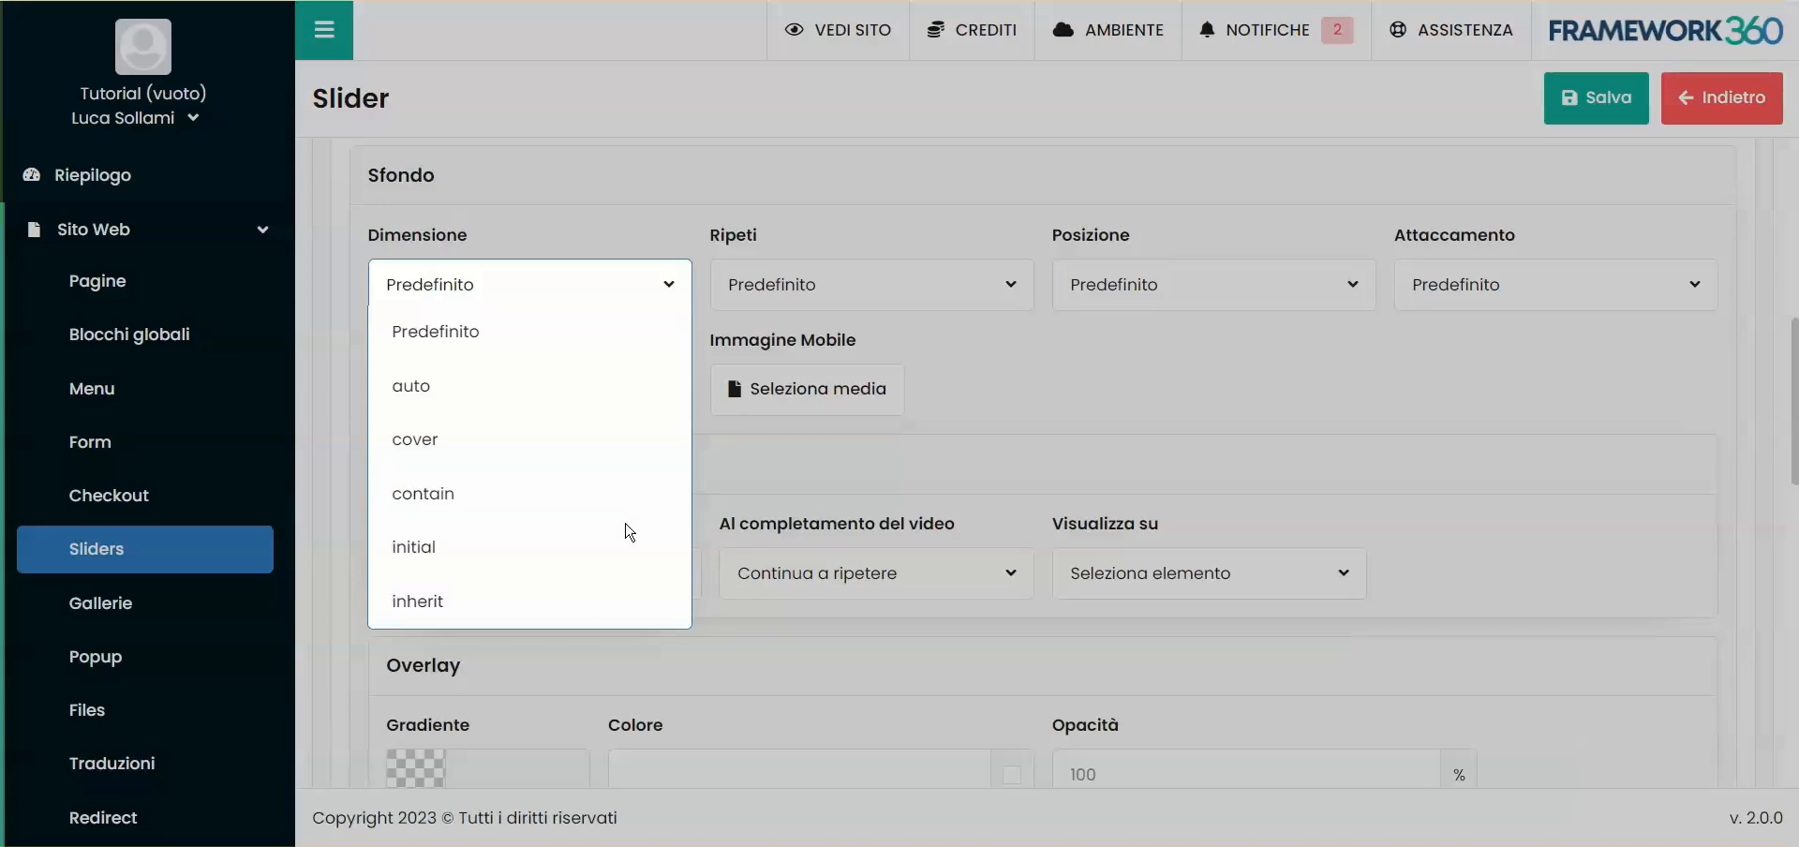
left_click(905, 340)
left_click(788, 284)
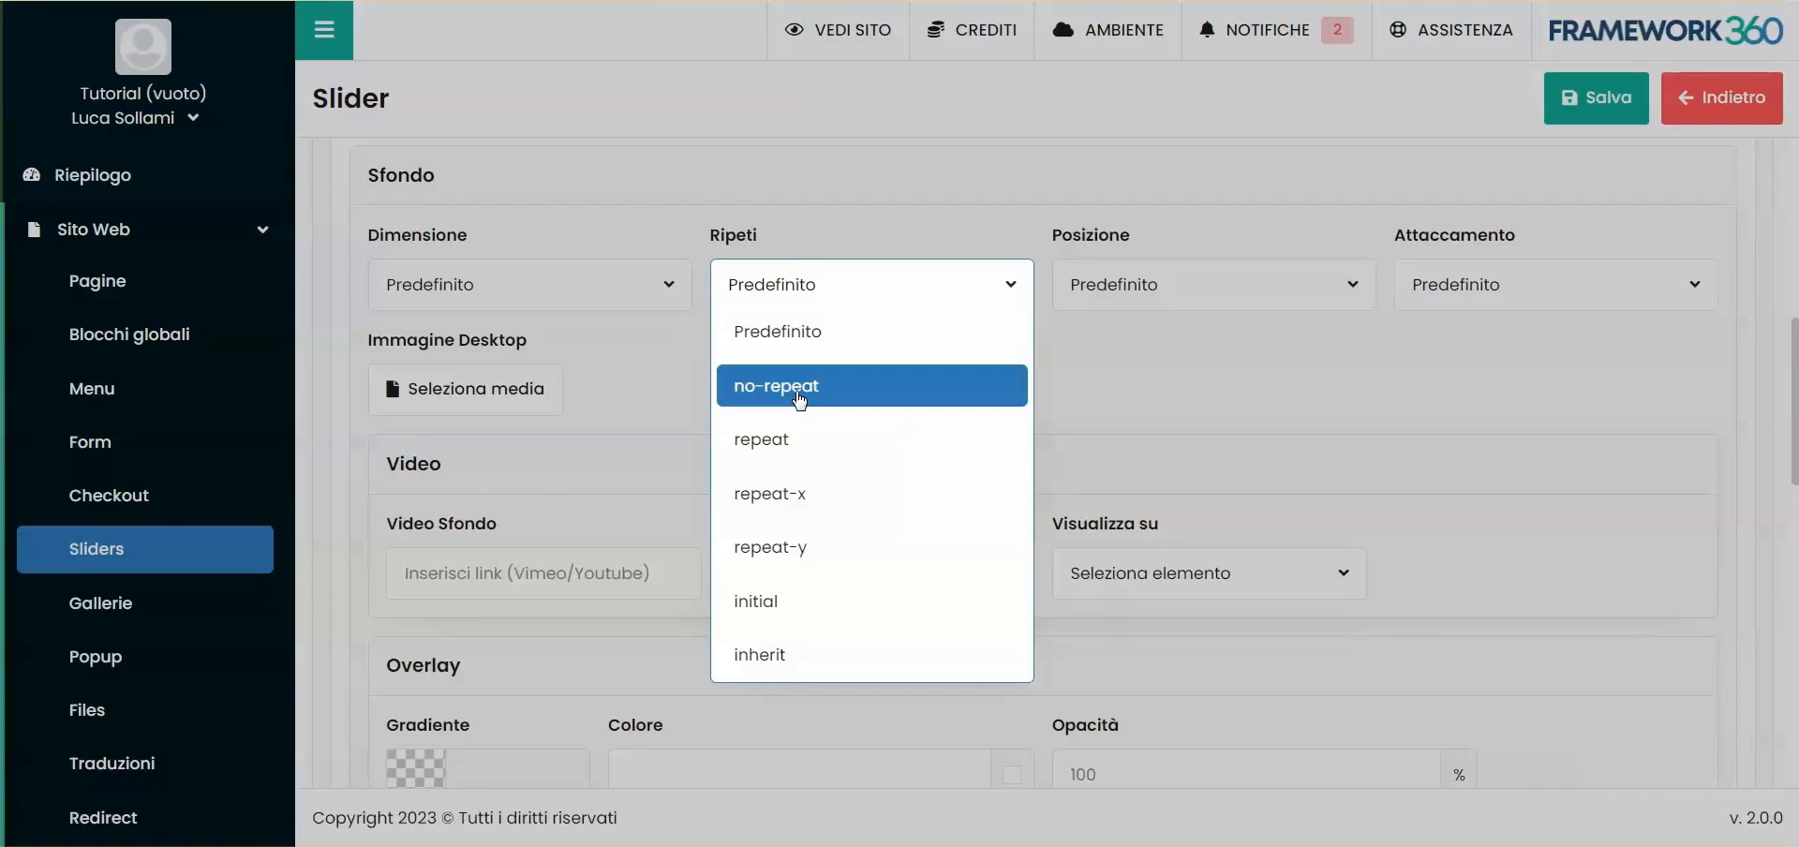
left_click(799, 398)
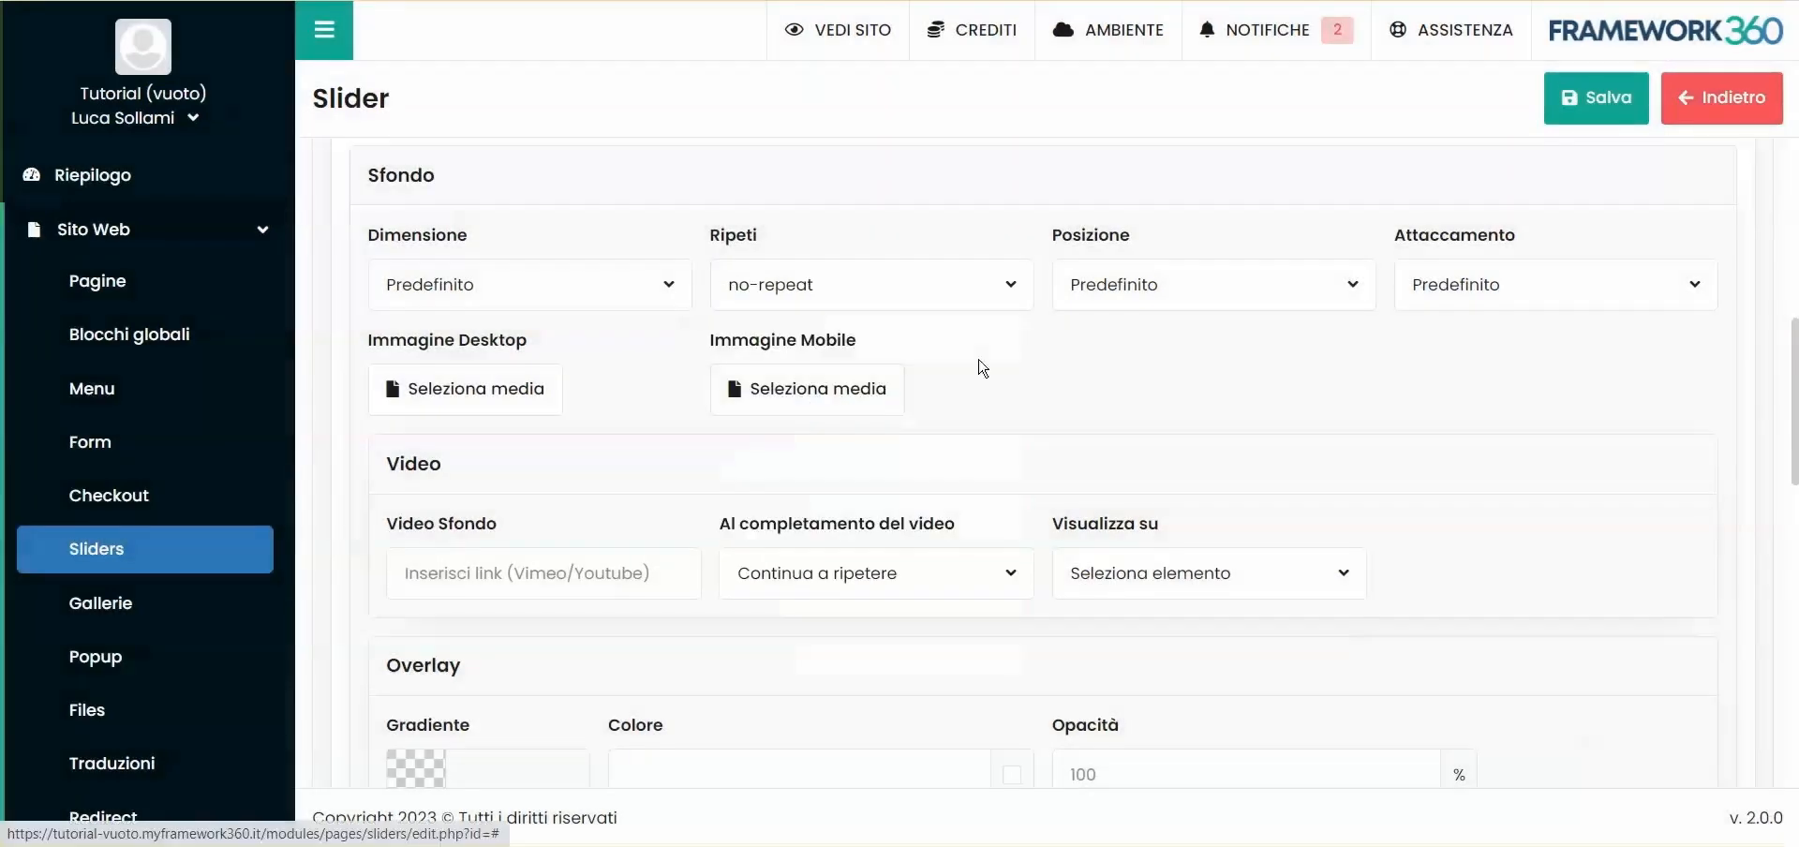
left_click(504, 311)
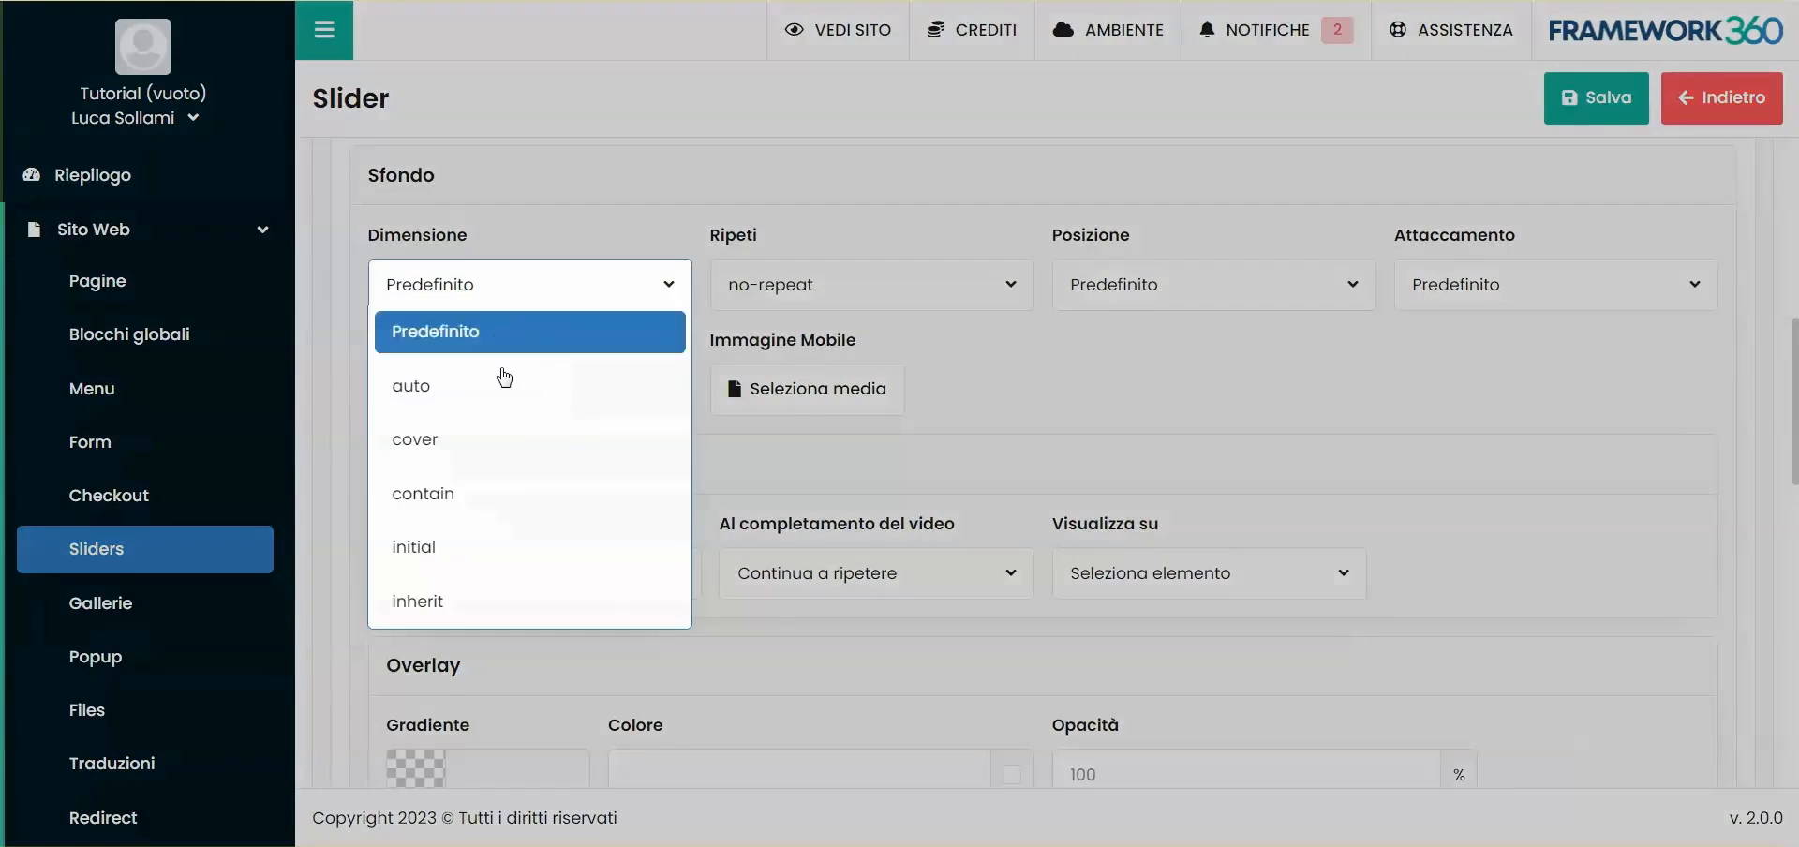
left_click(504, 434)
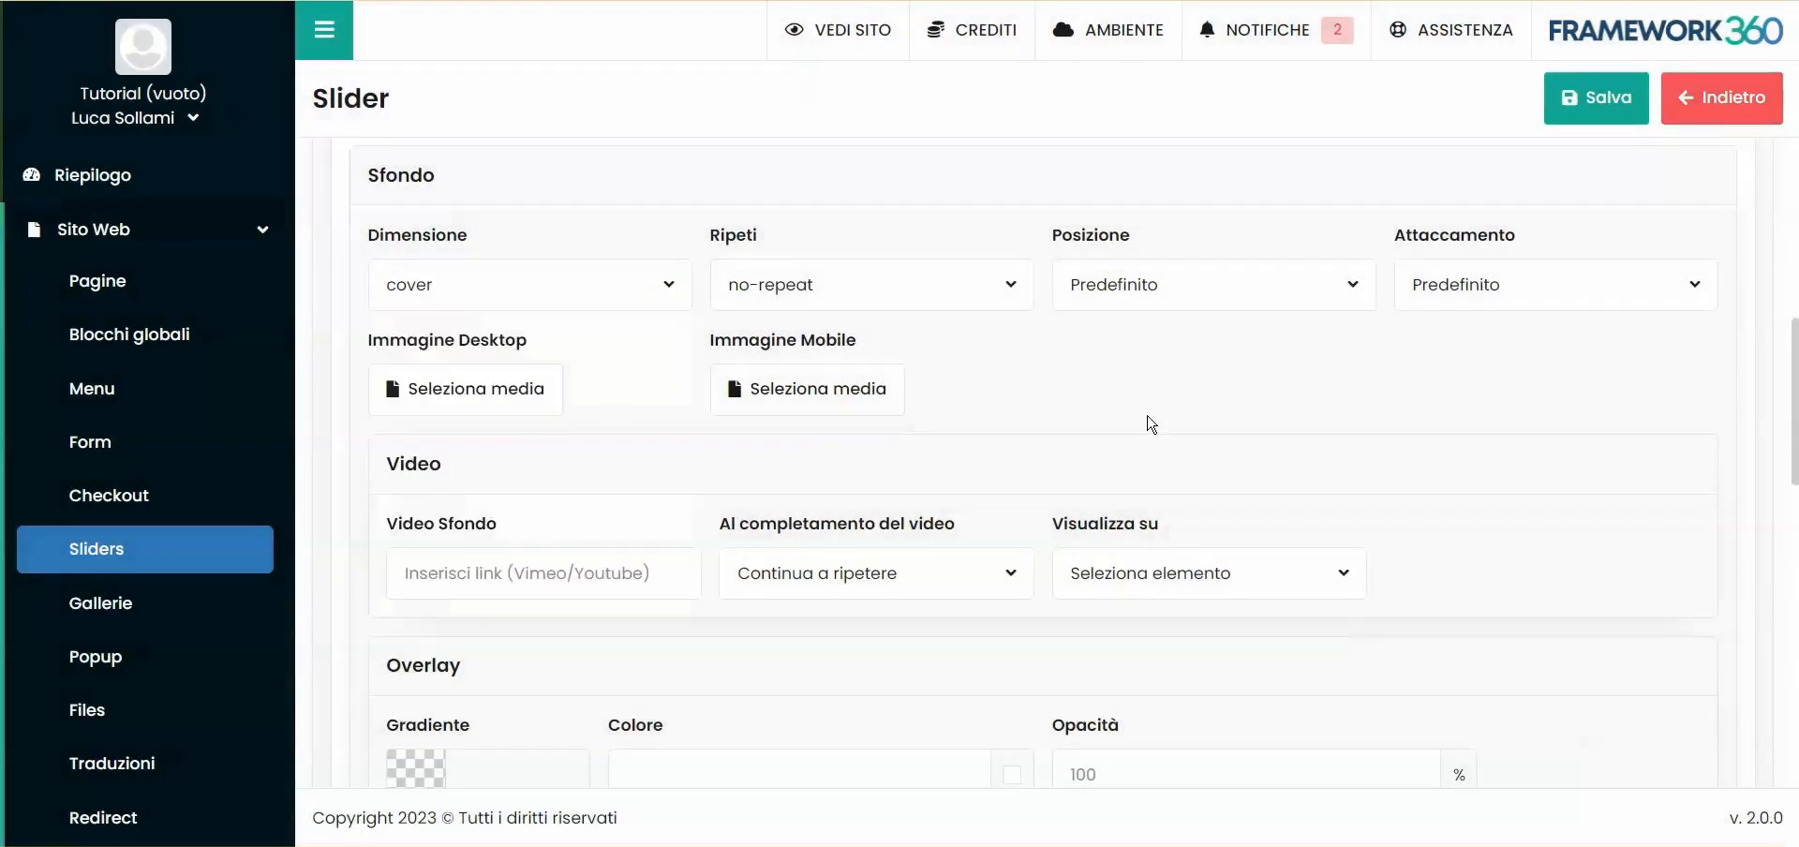
- Set the slide background's position to center center and look through the attachment options
left_click(1128, 288)
scroll(1209, 544, "down", 2)
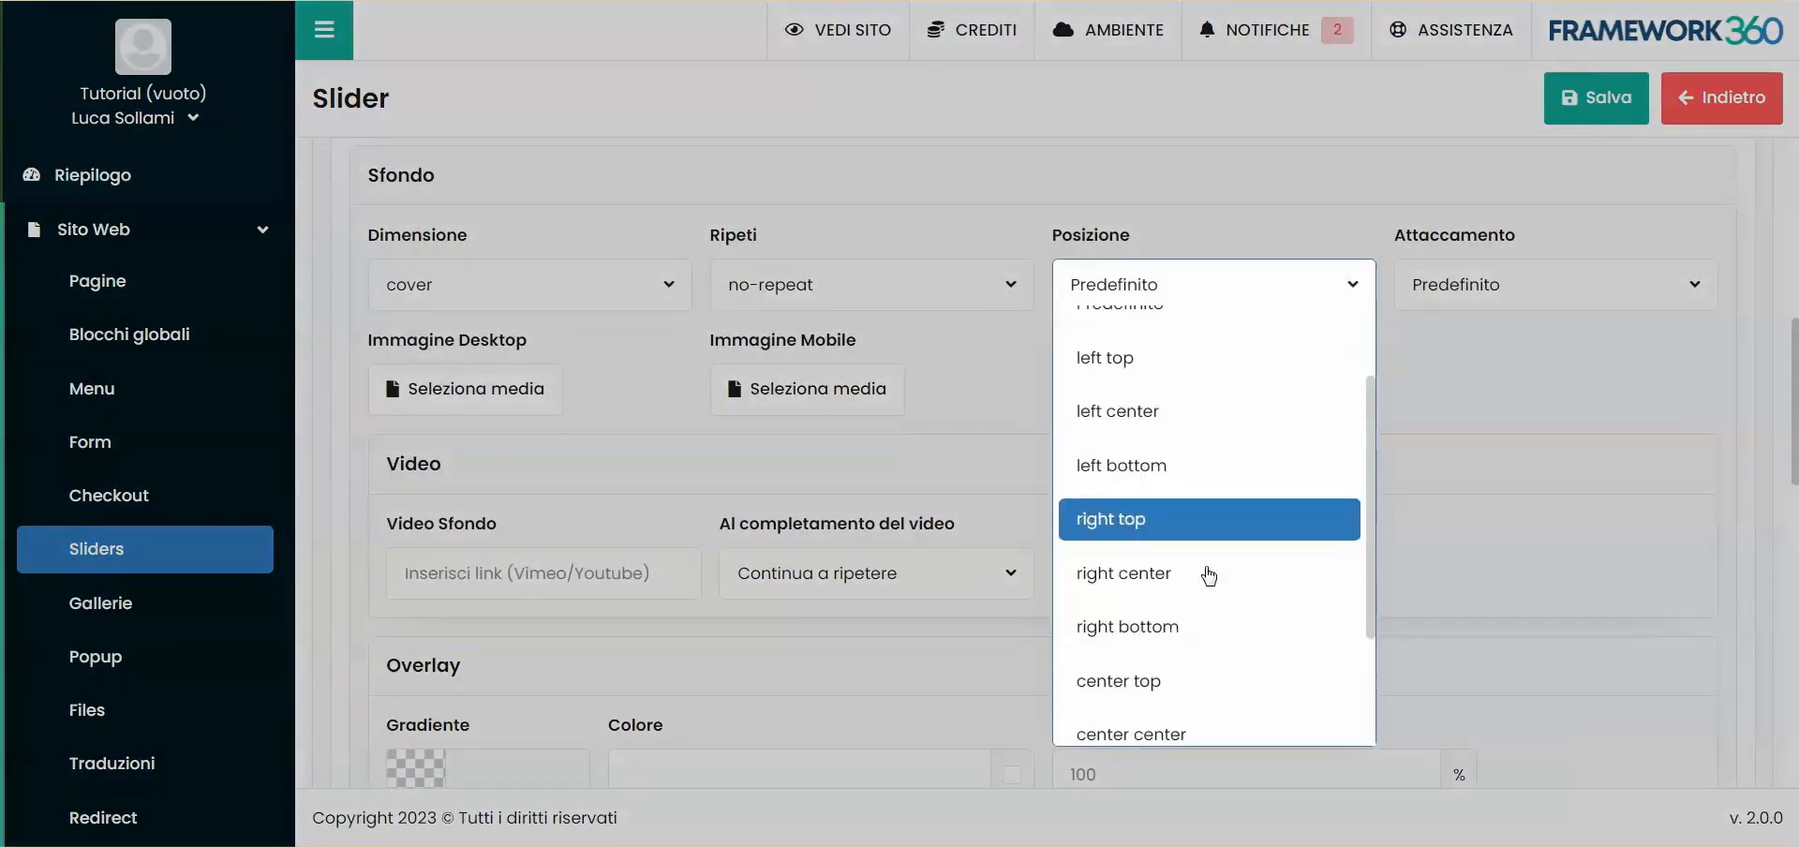
scroll(1140, 688, "down", 1)
left_click(1148, 630)
left_click(1142, 298)
scroll(1162, 562, "down", 3)
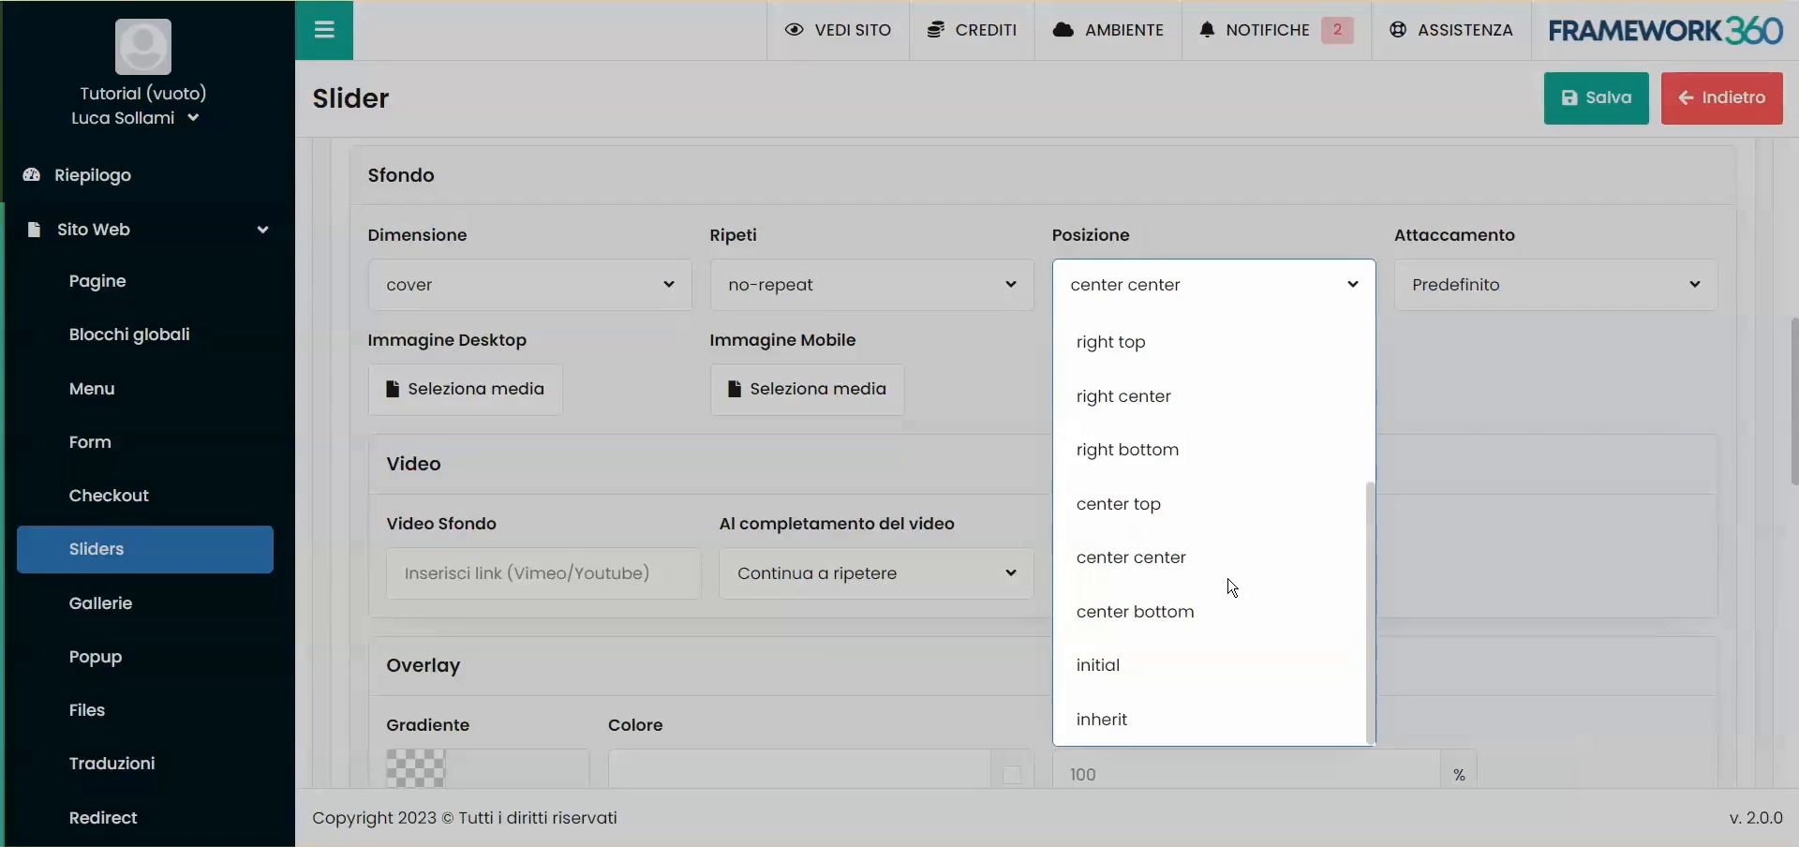
left_click(1227, 561)
left_click(1455, 293)
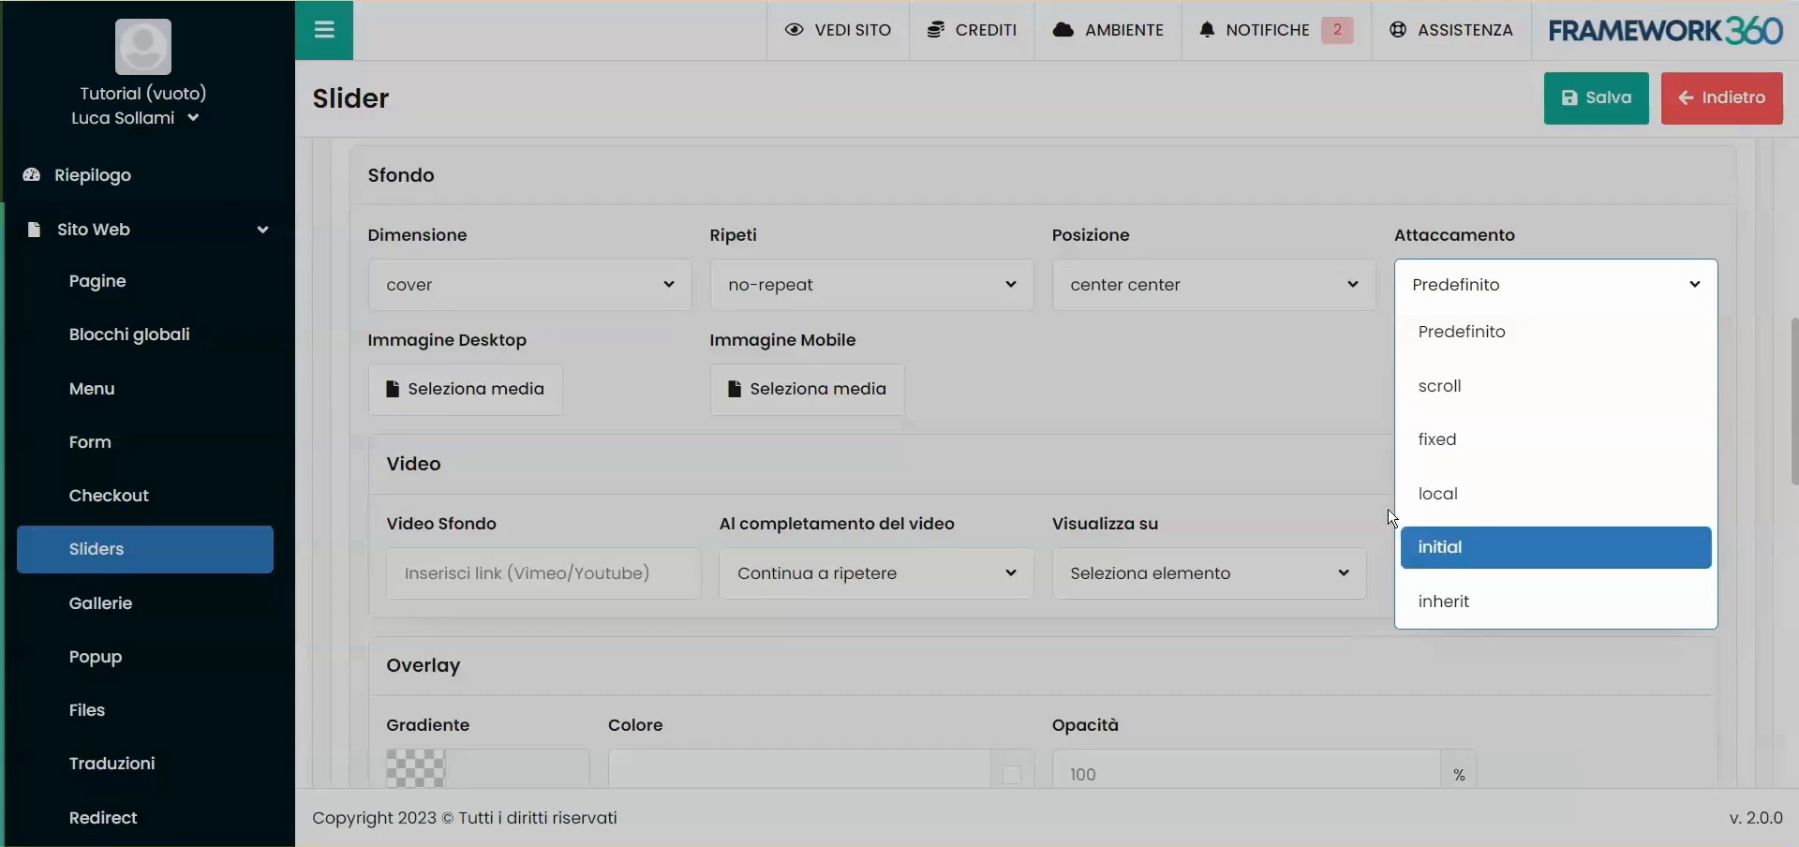
left_click(1387, 517)
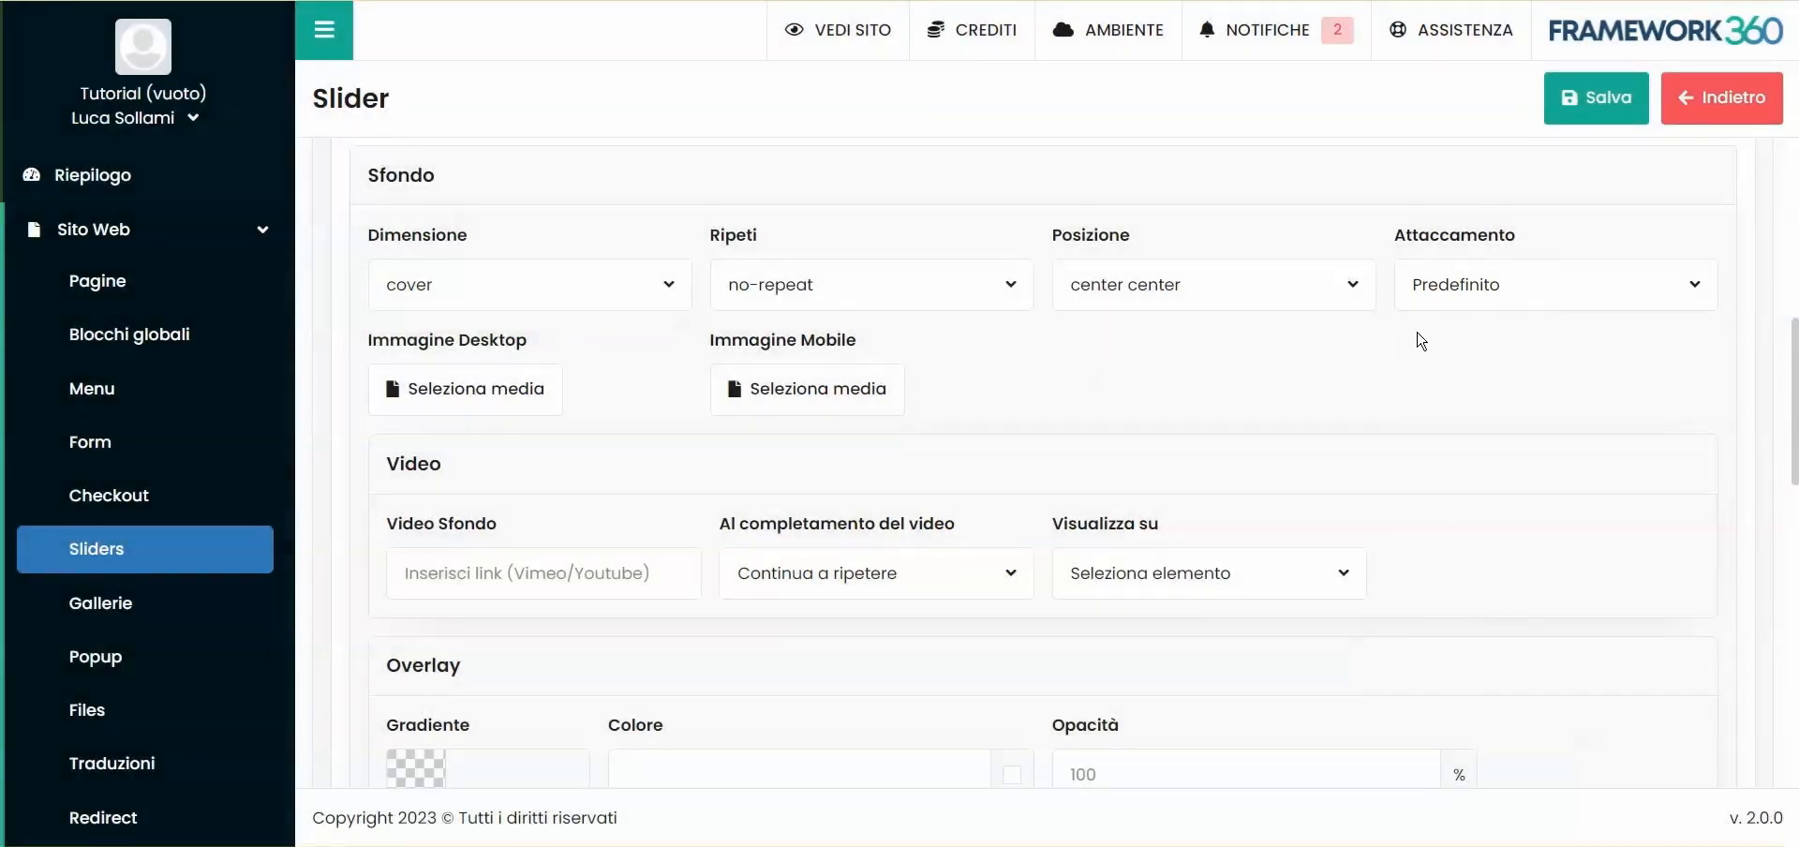
- Upload pexels-photo-6248966.jpeg as the slide's desktop background image and save the slider
left_click_drag(368, 343, 904, 340)
left_click(609, 349)
left_click(905, 341)
left_click(459, 394)
left_click(364, 187)
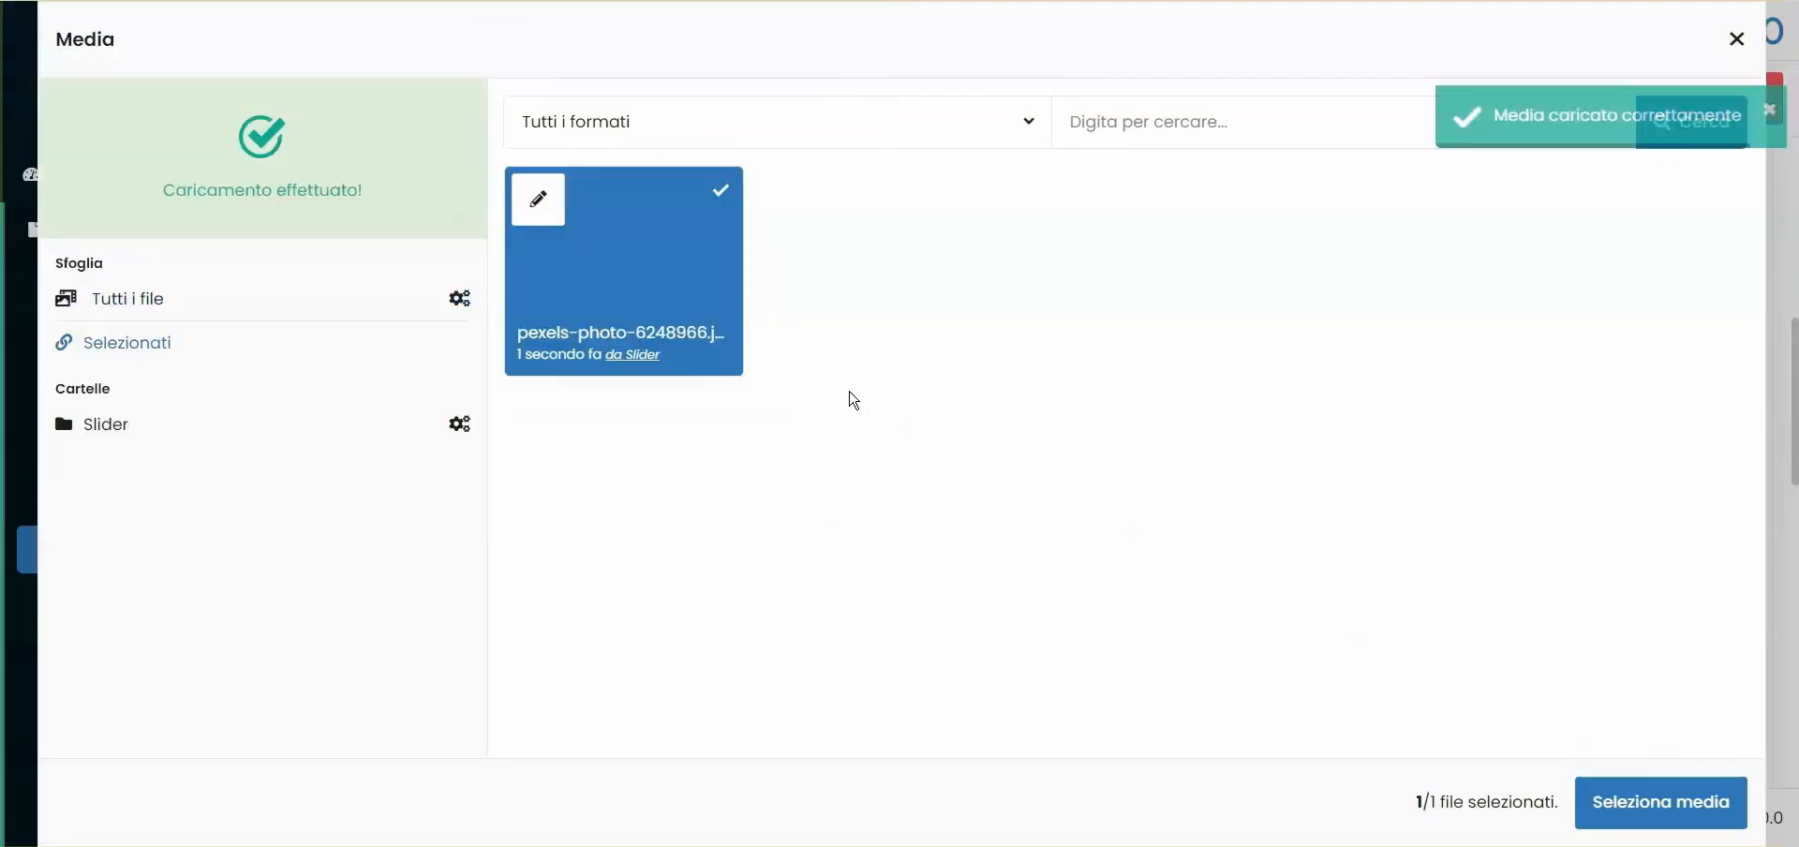
left_click(1662, 802)
left_click(1596, 97)
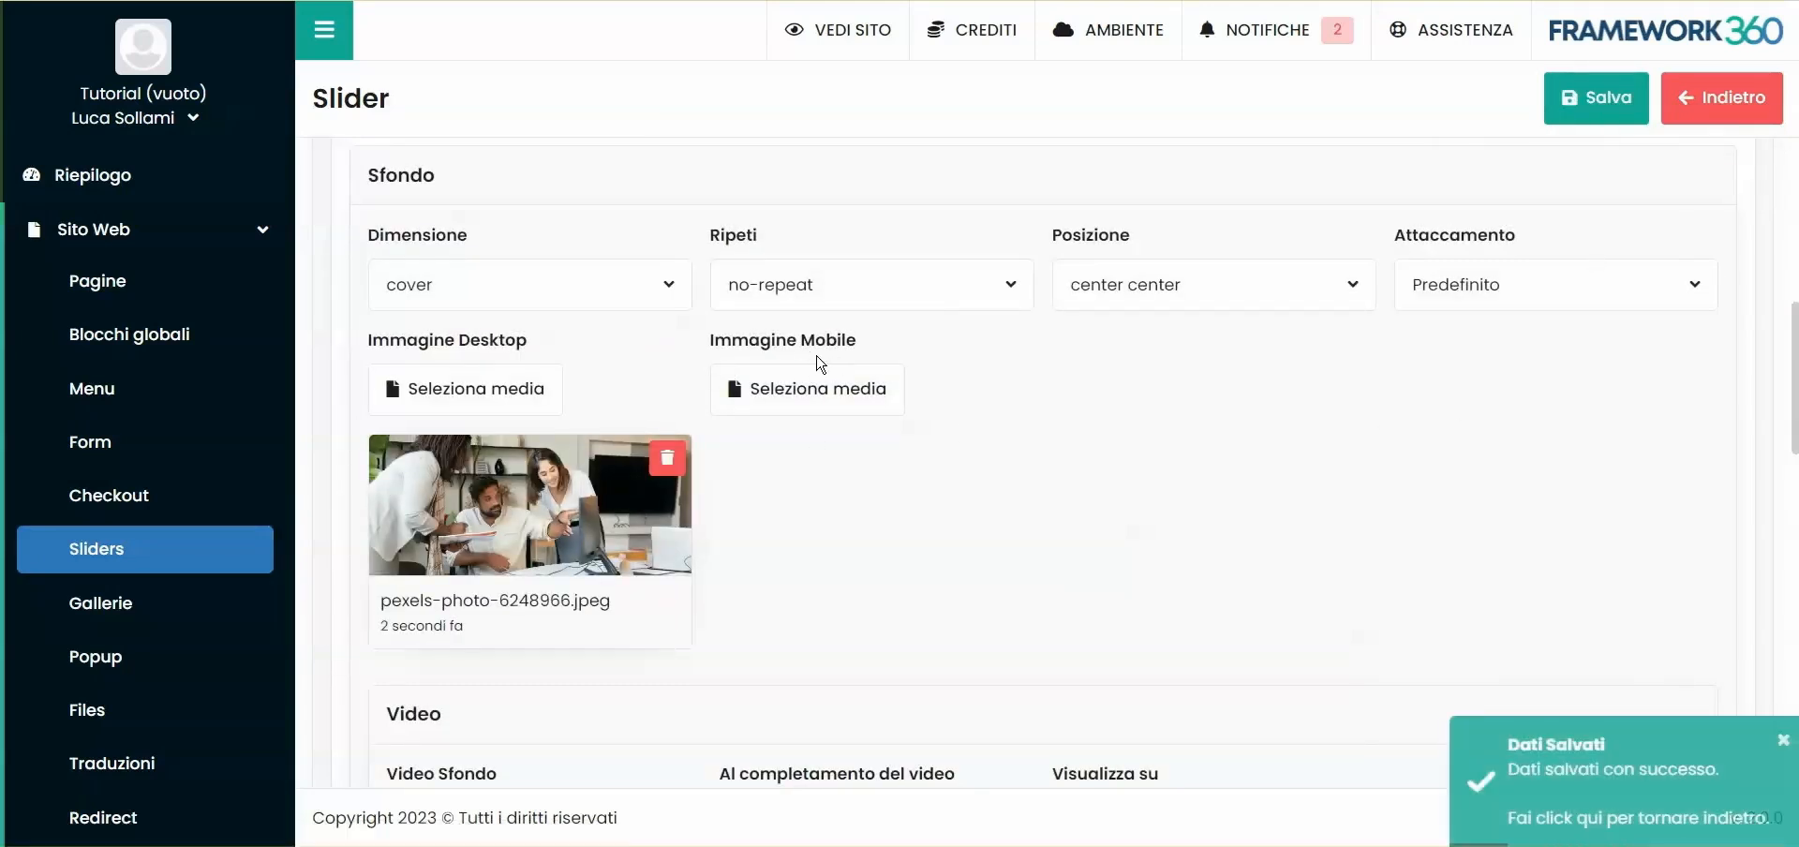
- Examine the slide's mobile image setting and the background video options for link, completion behaviour and display target
left_click_drag(747, 357, 884, 349)
left_click(811, 332)
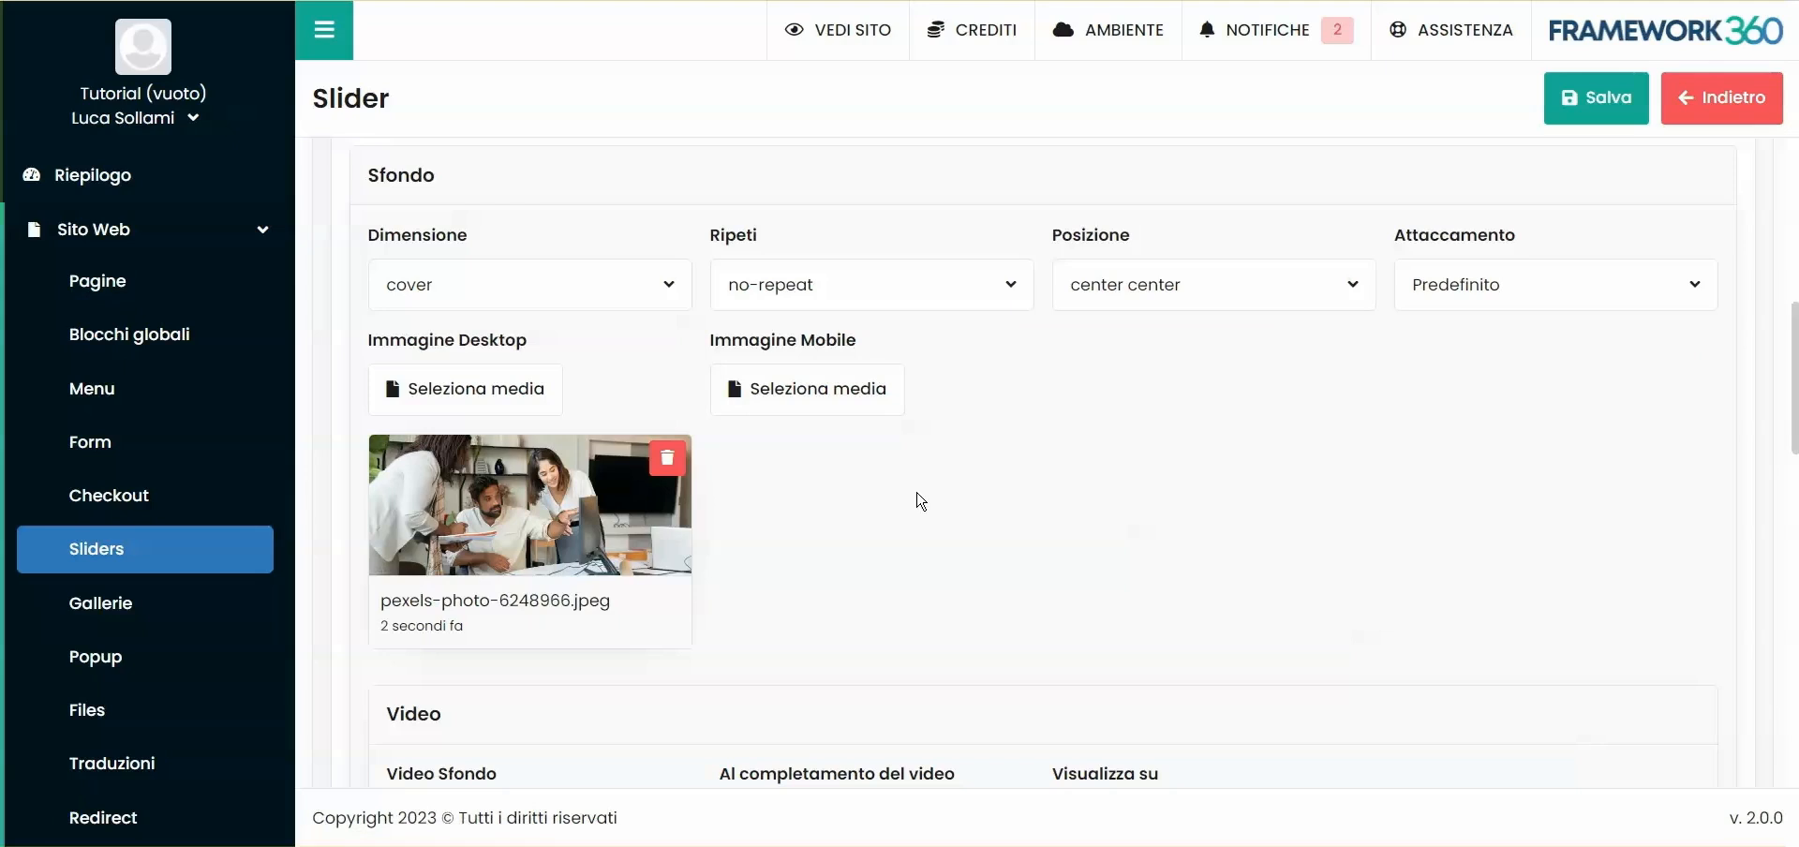
scroll(922, 502, "down", 4)
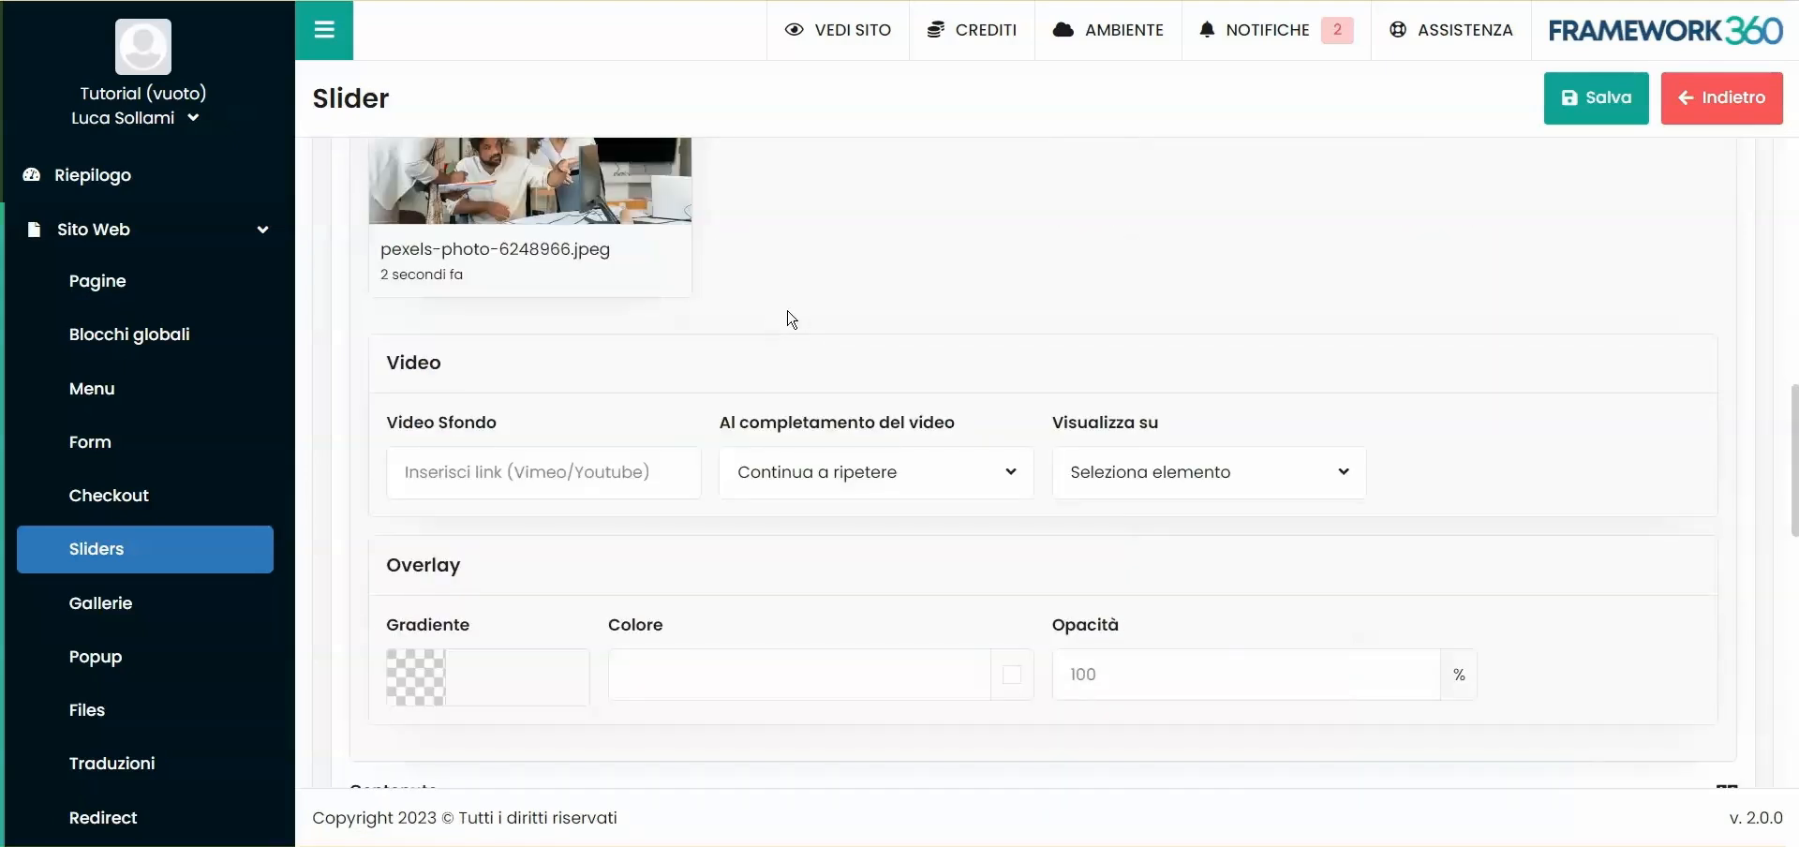
scroll(580, 345, "down", 1)
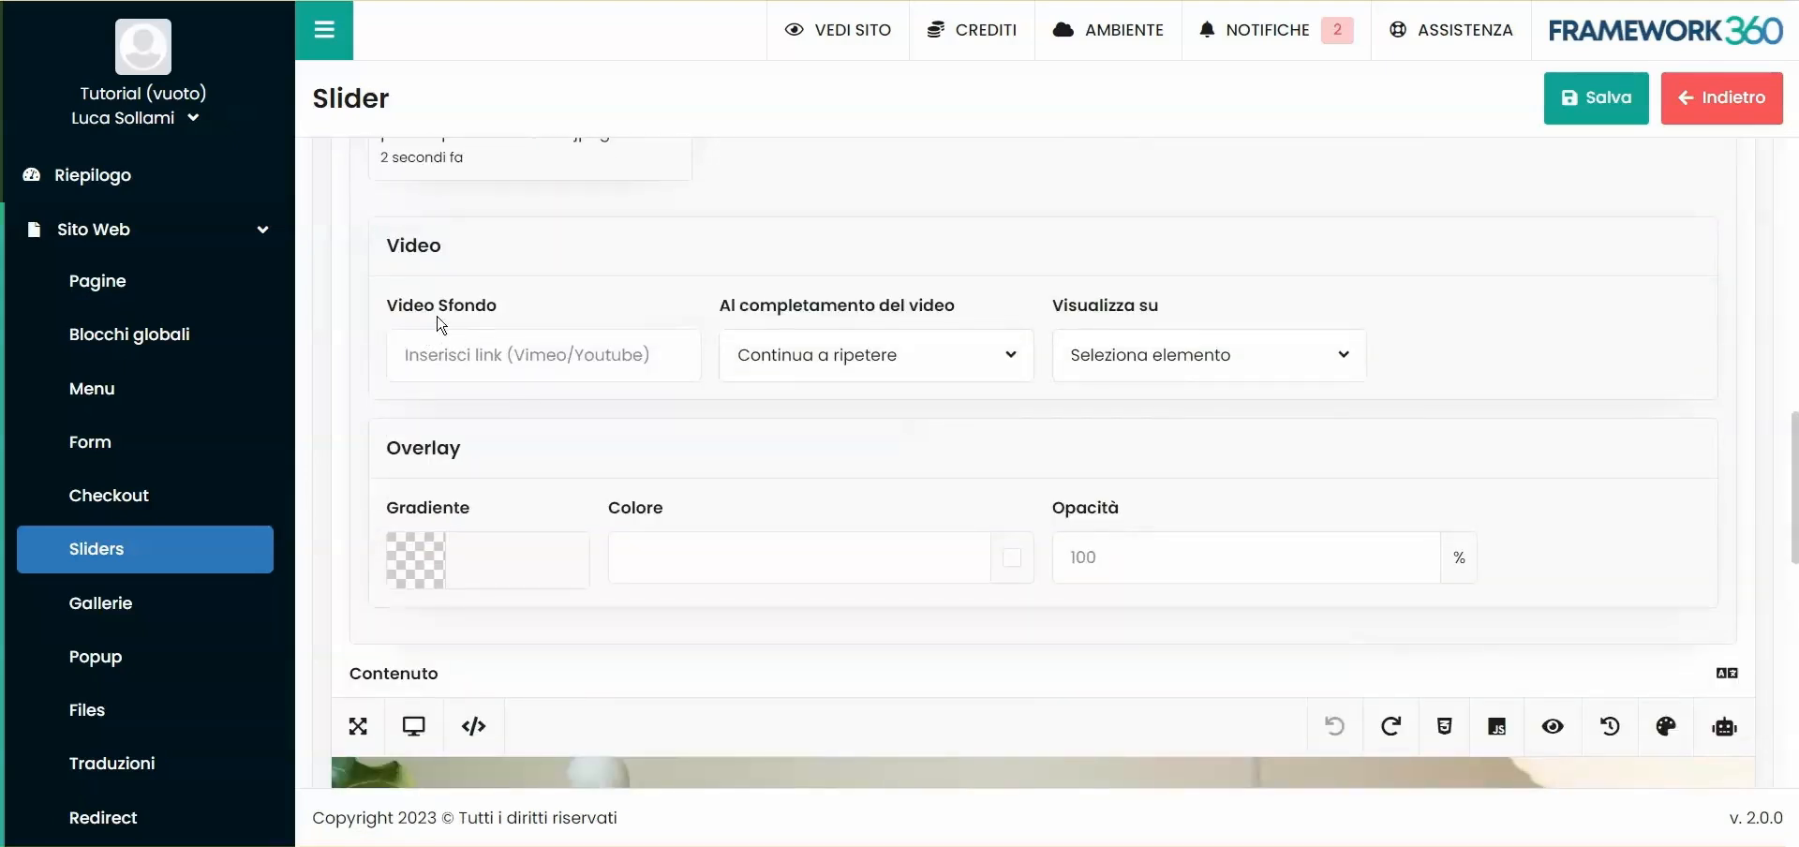
left_click(410, 356)
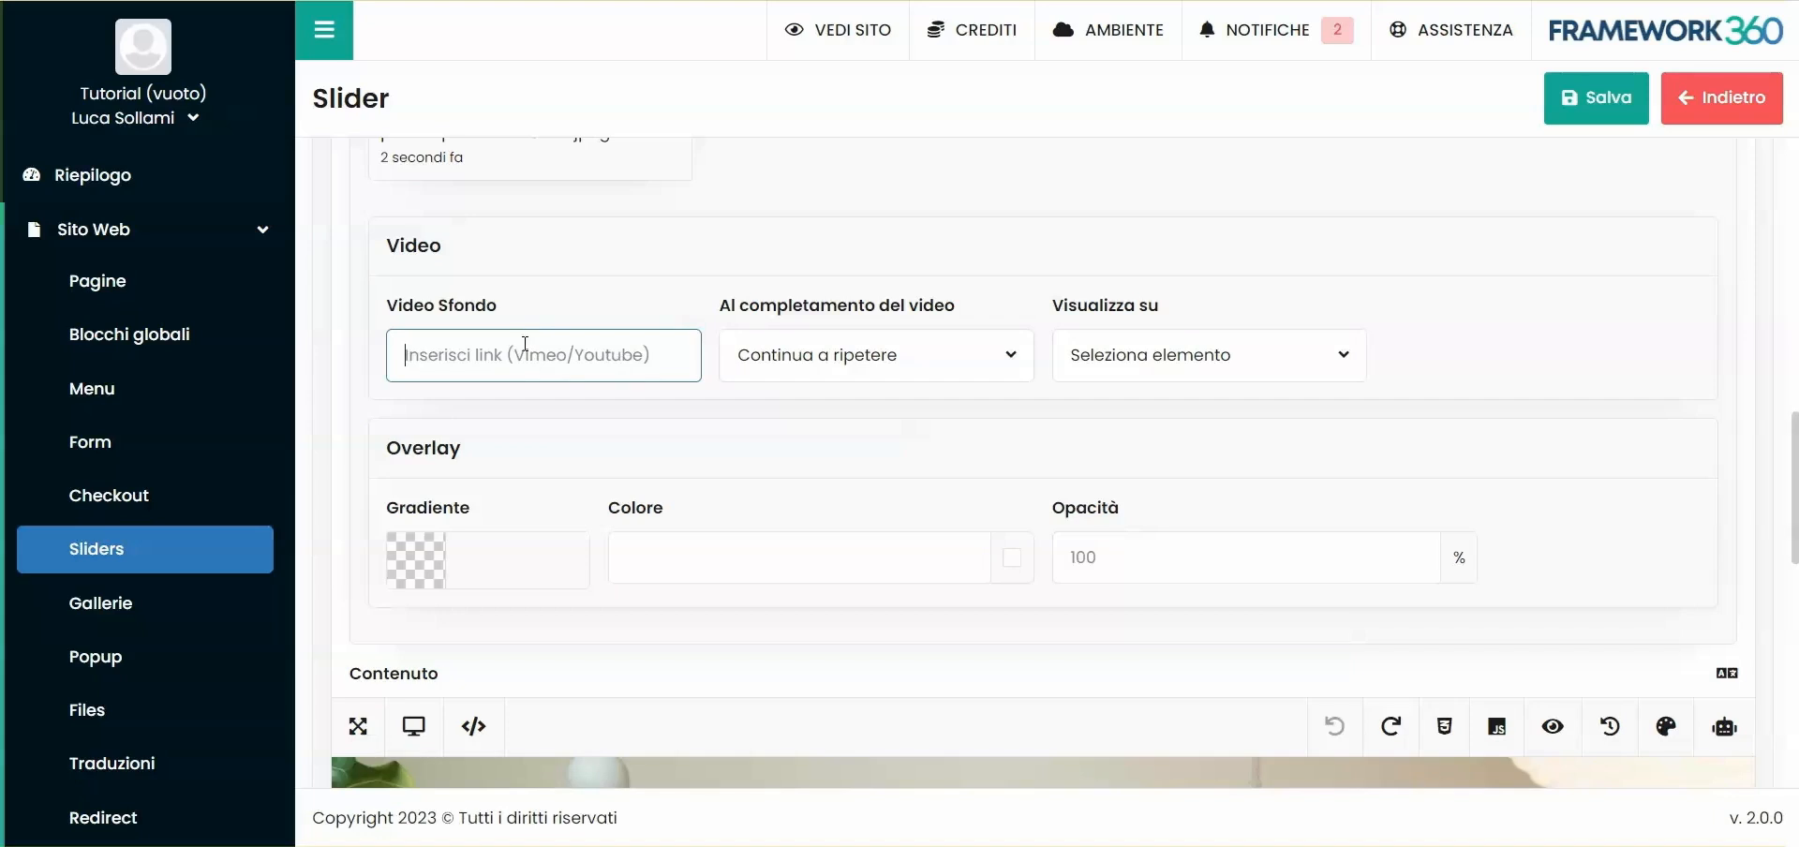
left_click(827, 426)
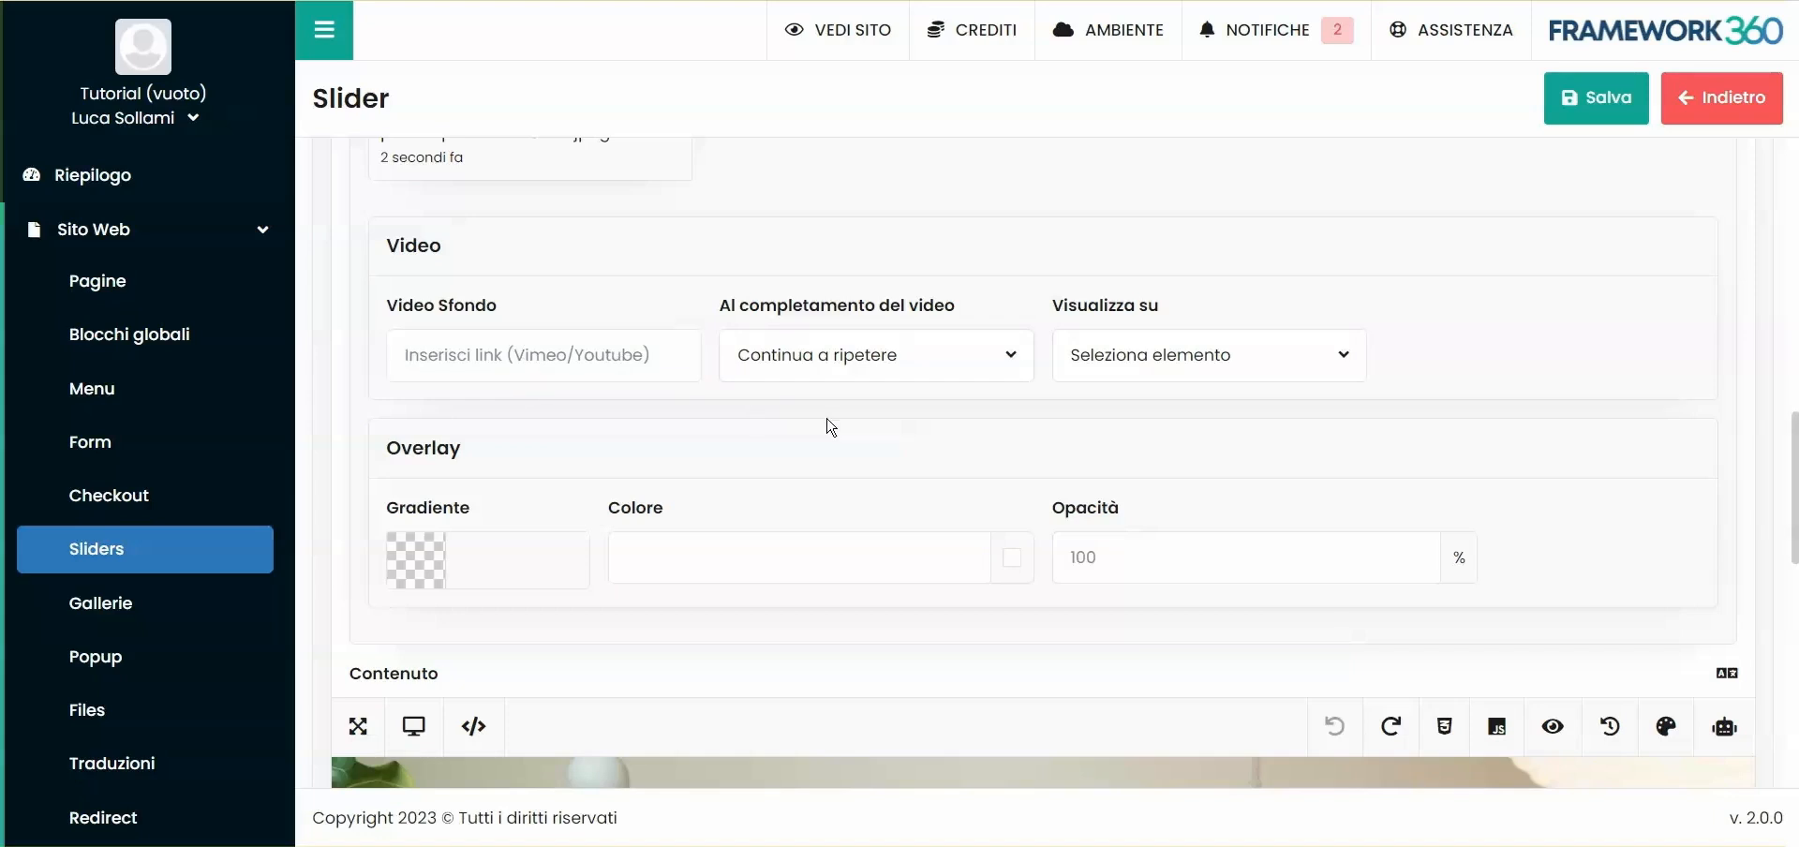
left_click(797, 365)
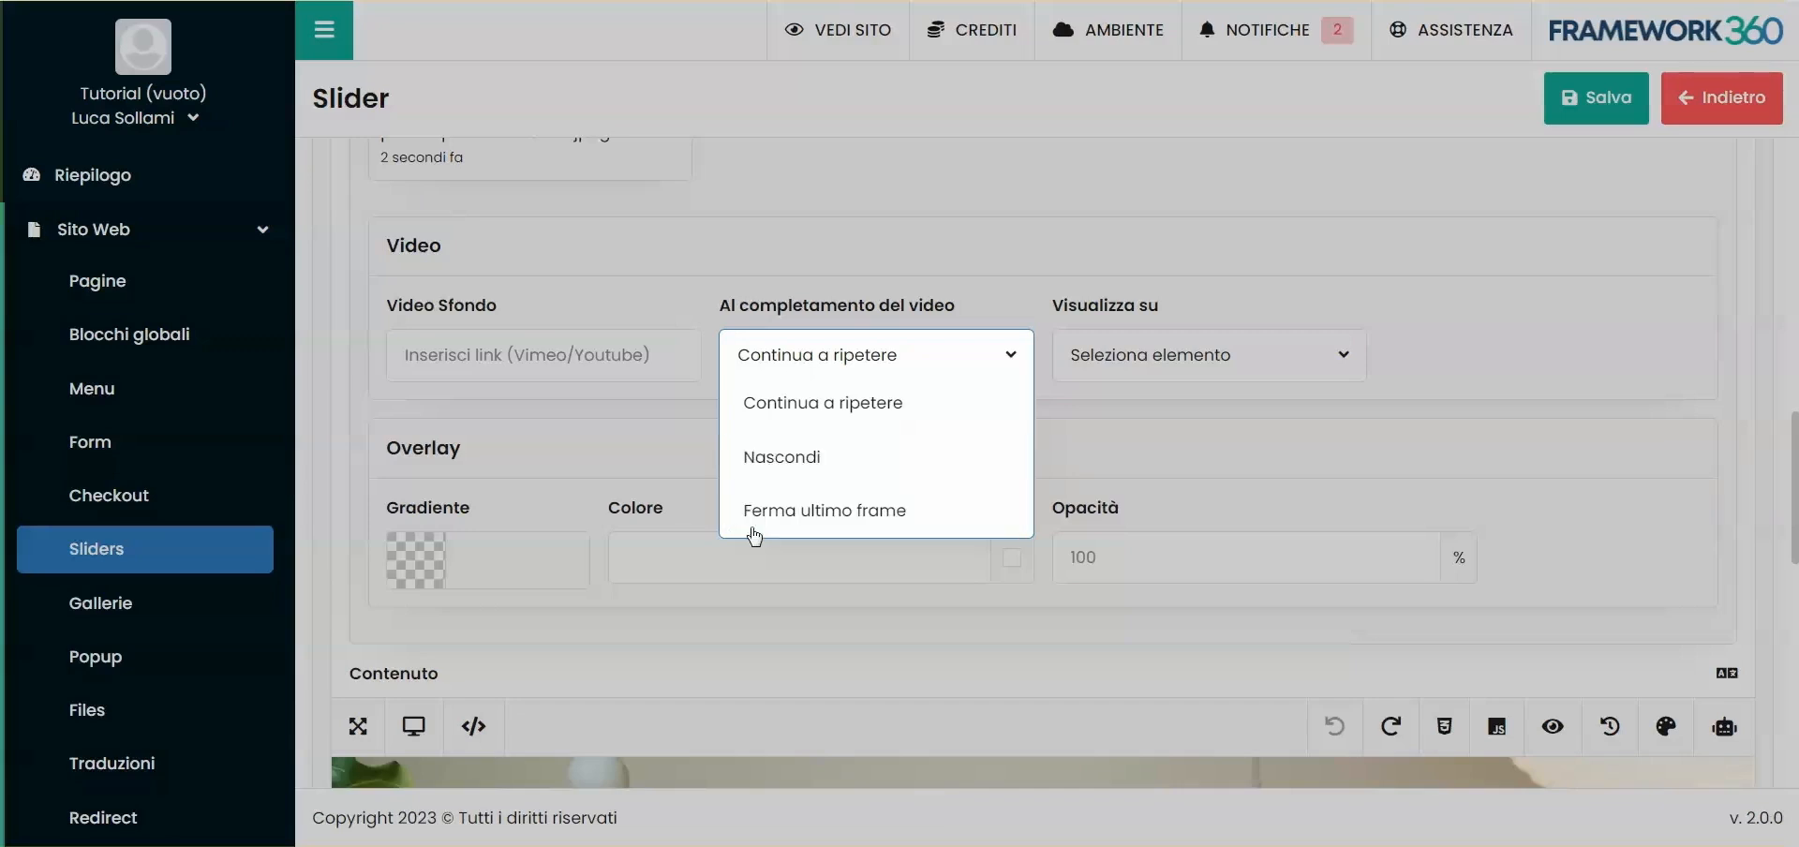
left_click(1158, 367)
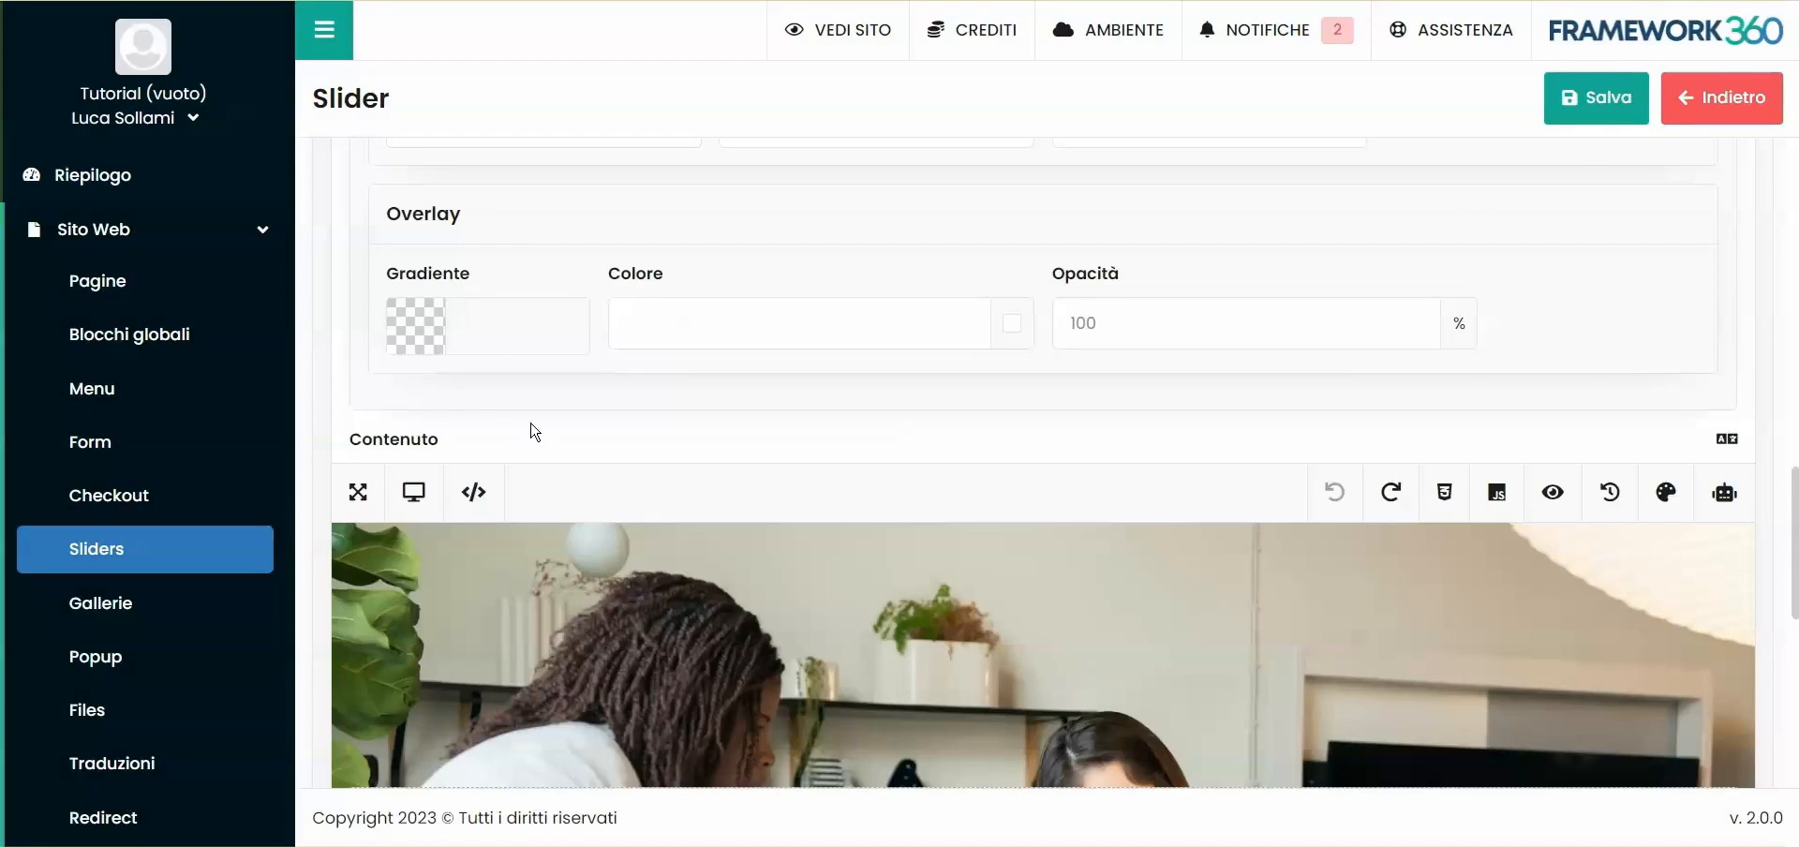
- Apply a muted red overlay colour over the slide's background image and check it in the content preview
scroll(534, 431, "down", 1)
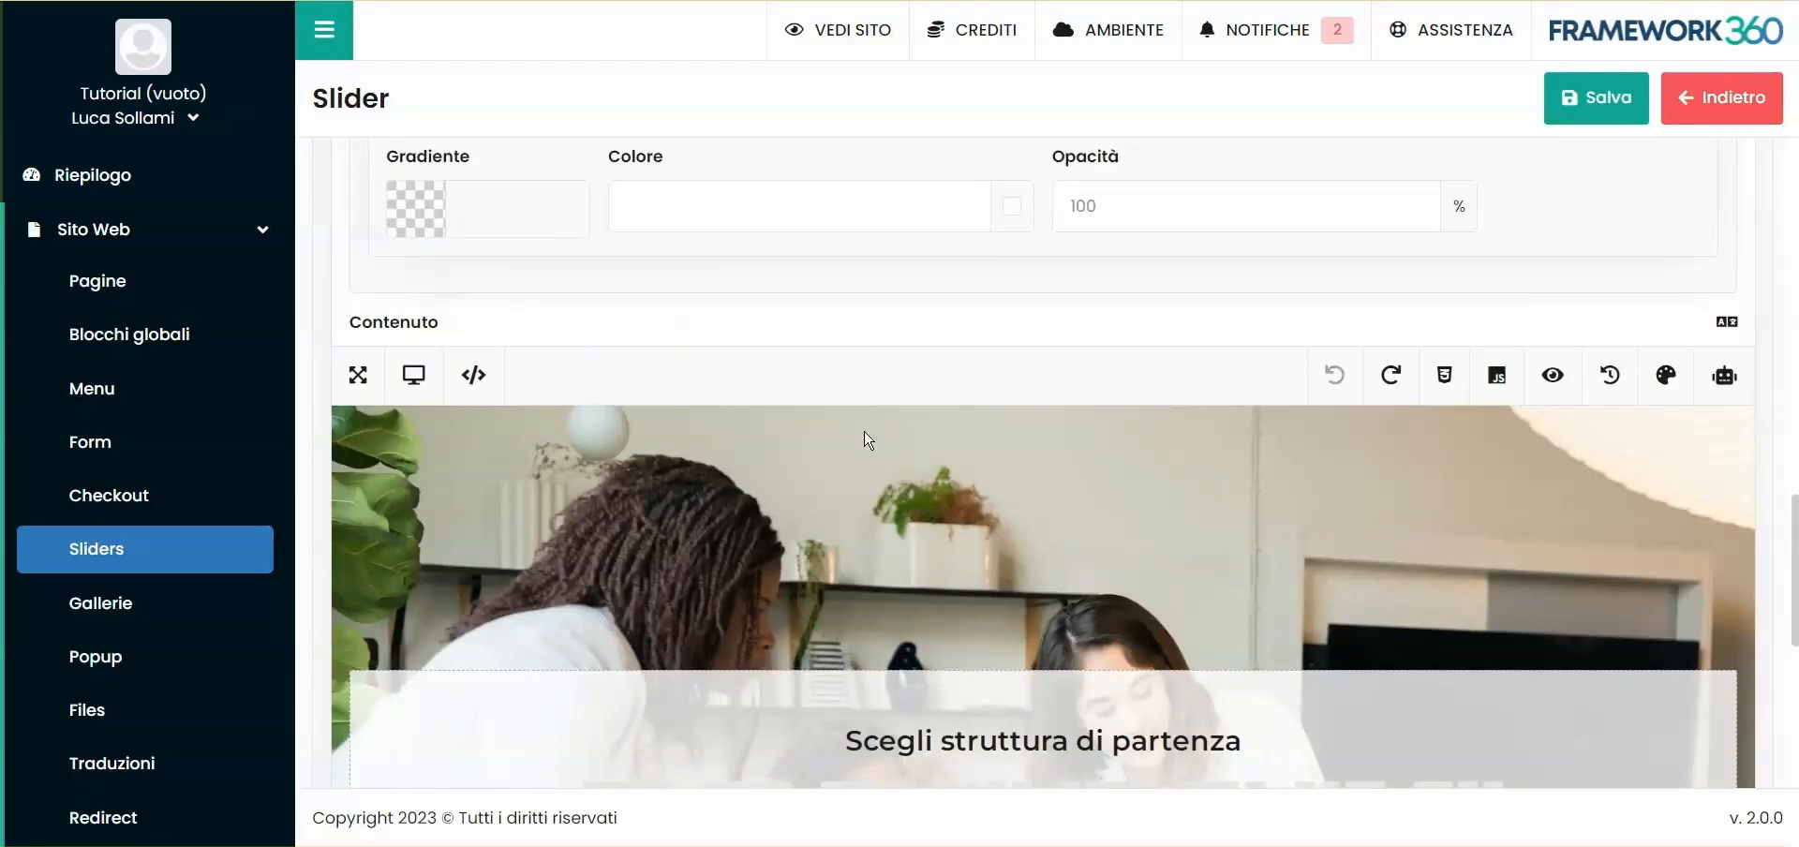
scroll(864, 434, "up", 1)
left_click_drag(611, 283, 690, 278)
left_click(689, 317)
left_click(1013, 323)
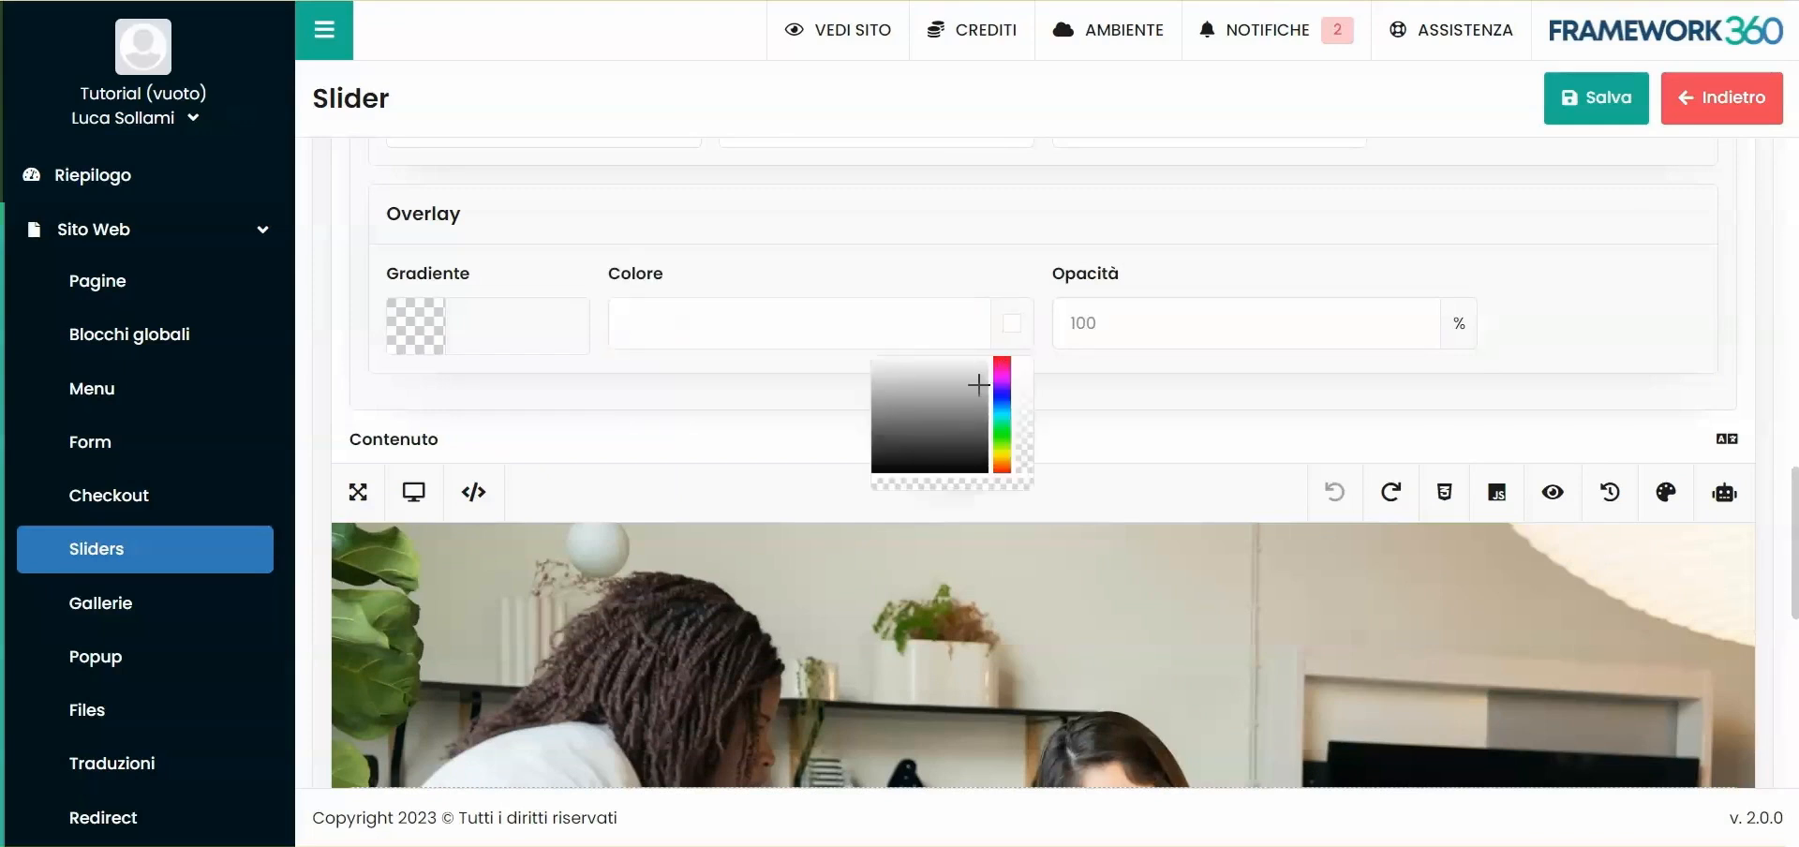
left_click_drag(891, 434, 942, 400)
scroll(943, 313, "down", 4)
scroll(1387, 293, "up", 5)
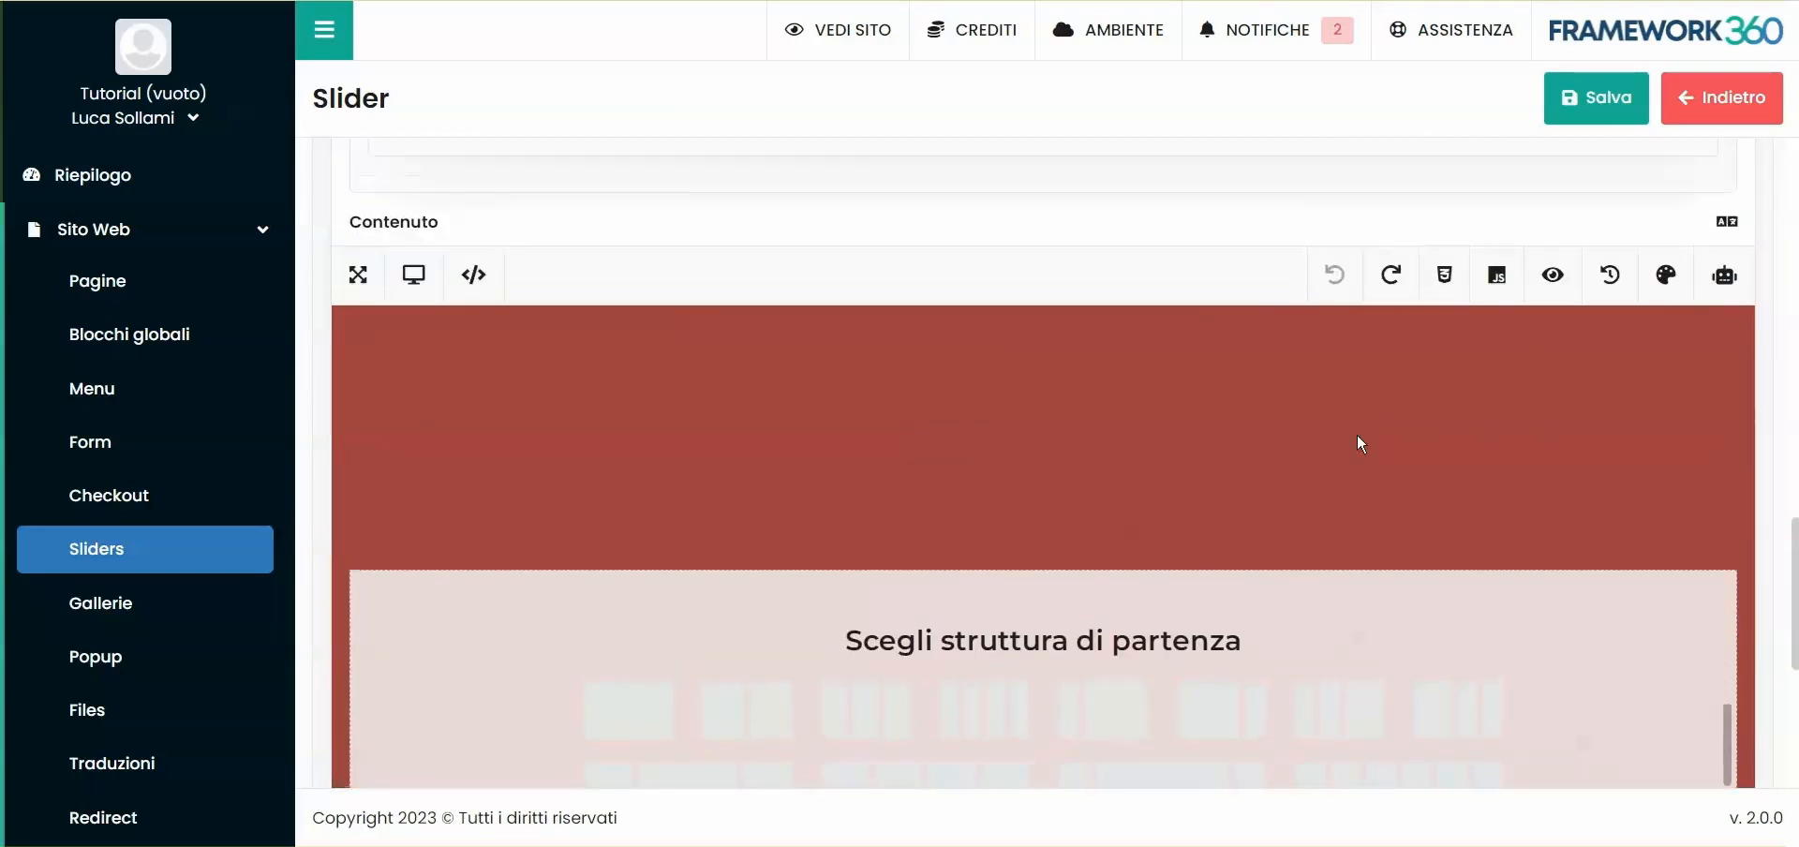
- Set the opacity of the slide's background overlay to 30% and check it in the content preview
left_click(1114, 434)
type("50")
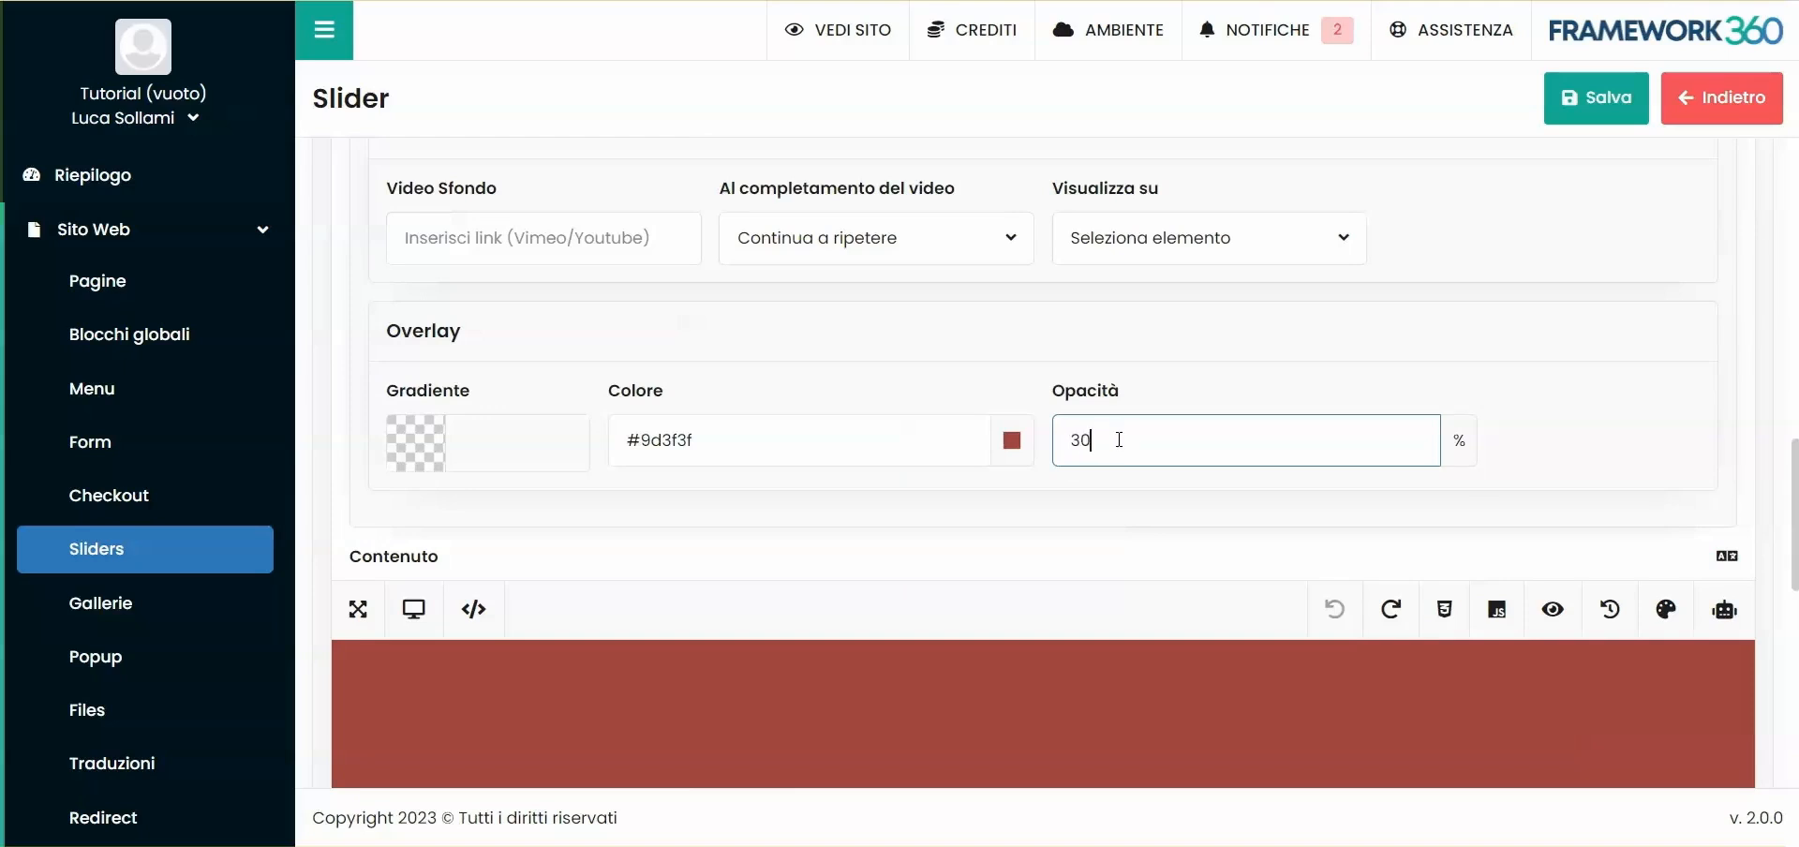
left_click(1137, 510)
scroll(1096, 486, "down", 5)
scroll(1391, 234, "down", 4)
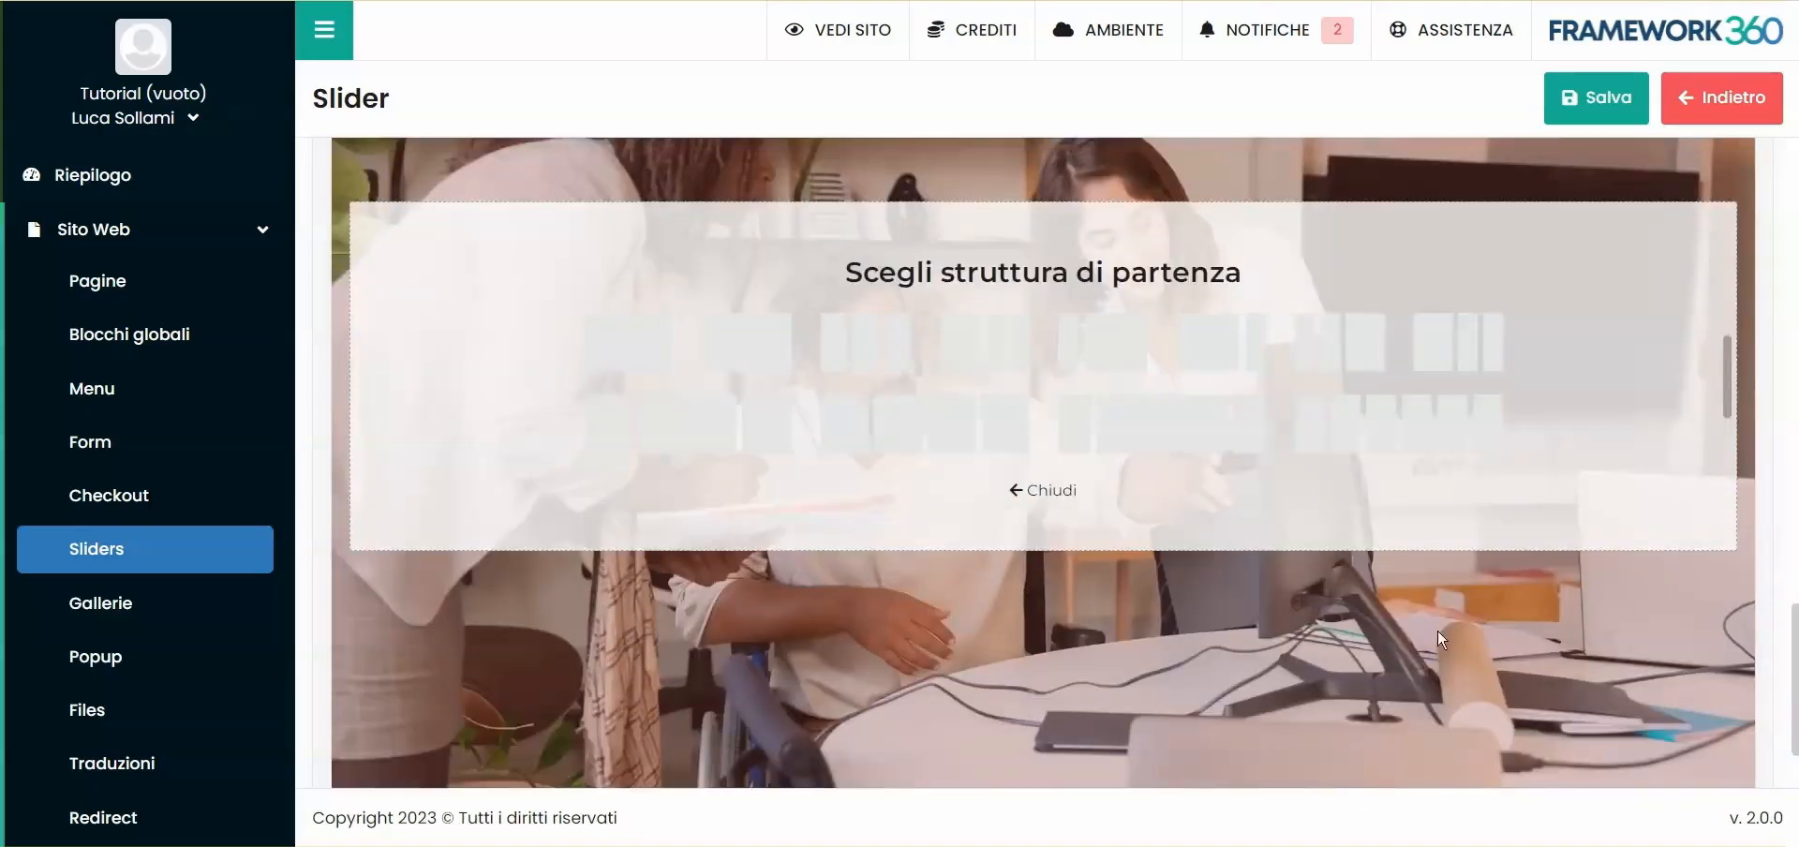
- Change the slide's background overlay to black #000000 at 40% opacity
scroll(1099, 506, "up", 5)
scroll(830, 370, "up", 3)
left_click_drag(750, 311, 539, 319)
key("BackSpace")
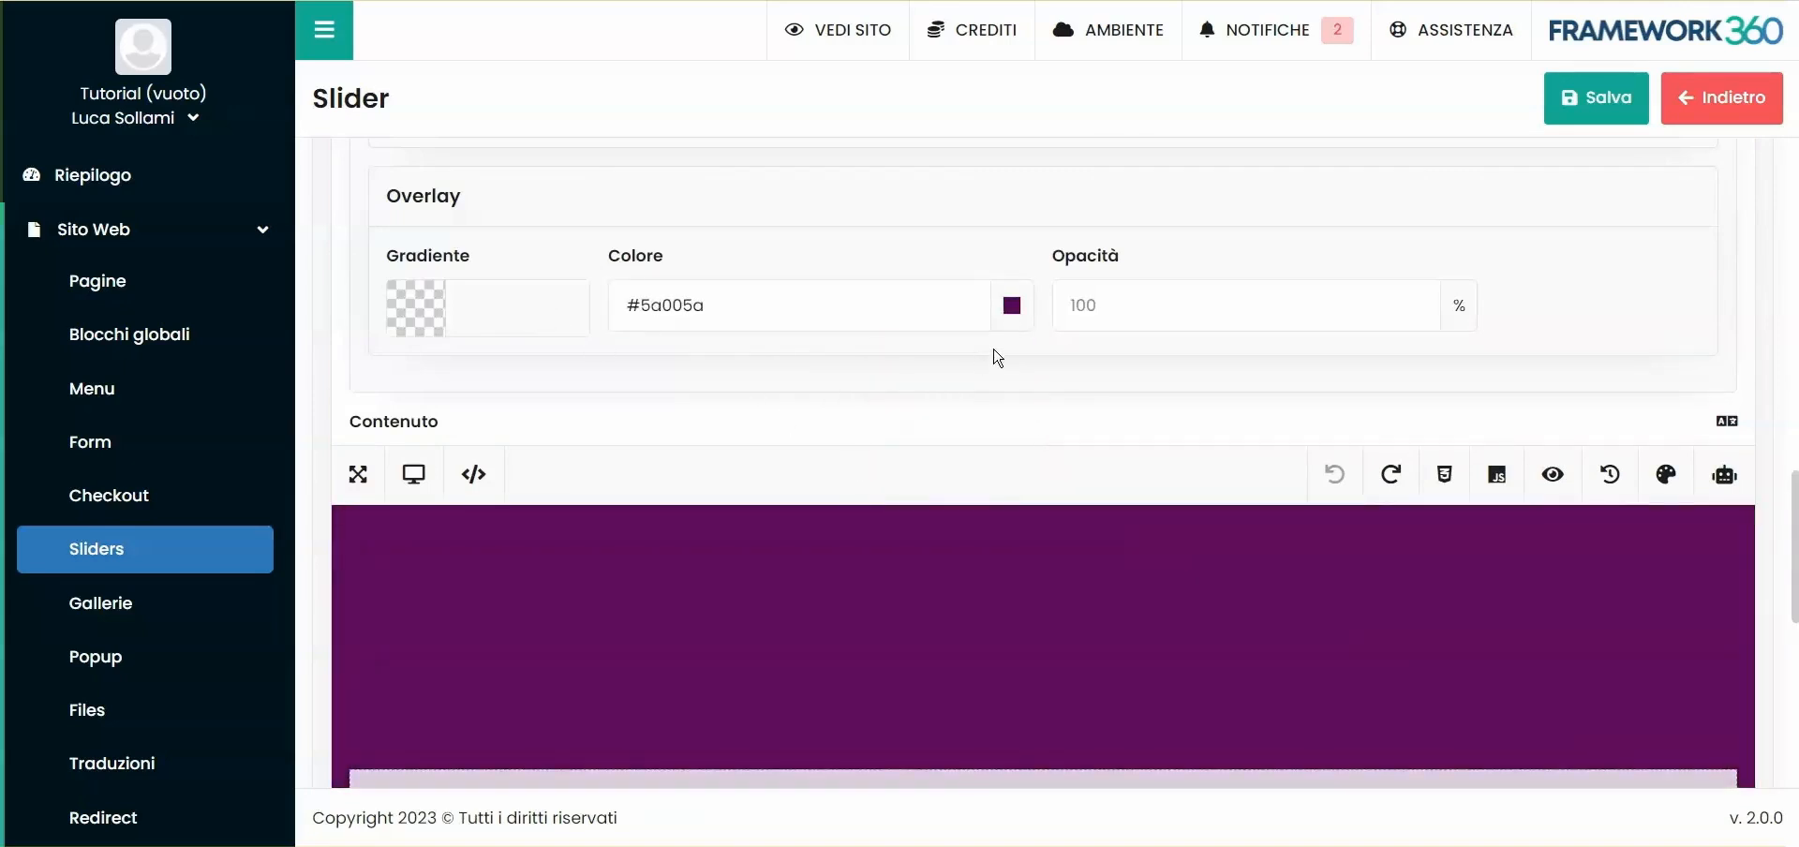
scroll(1405, 362, "down", 7)
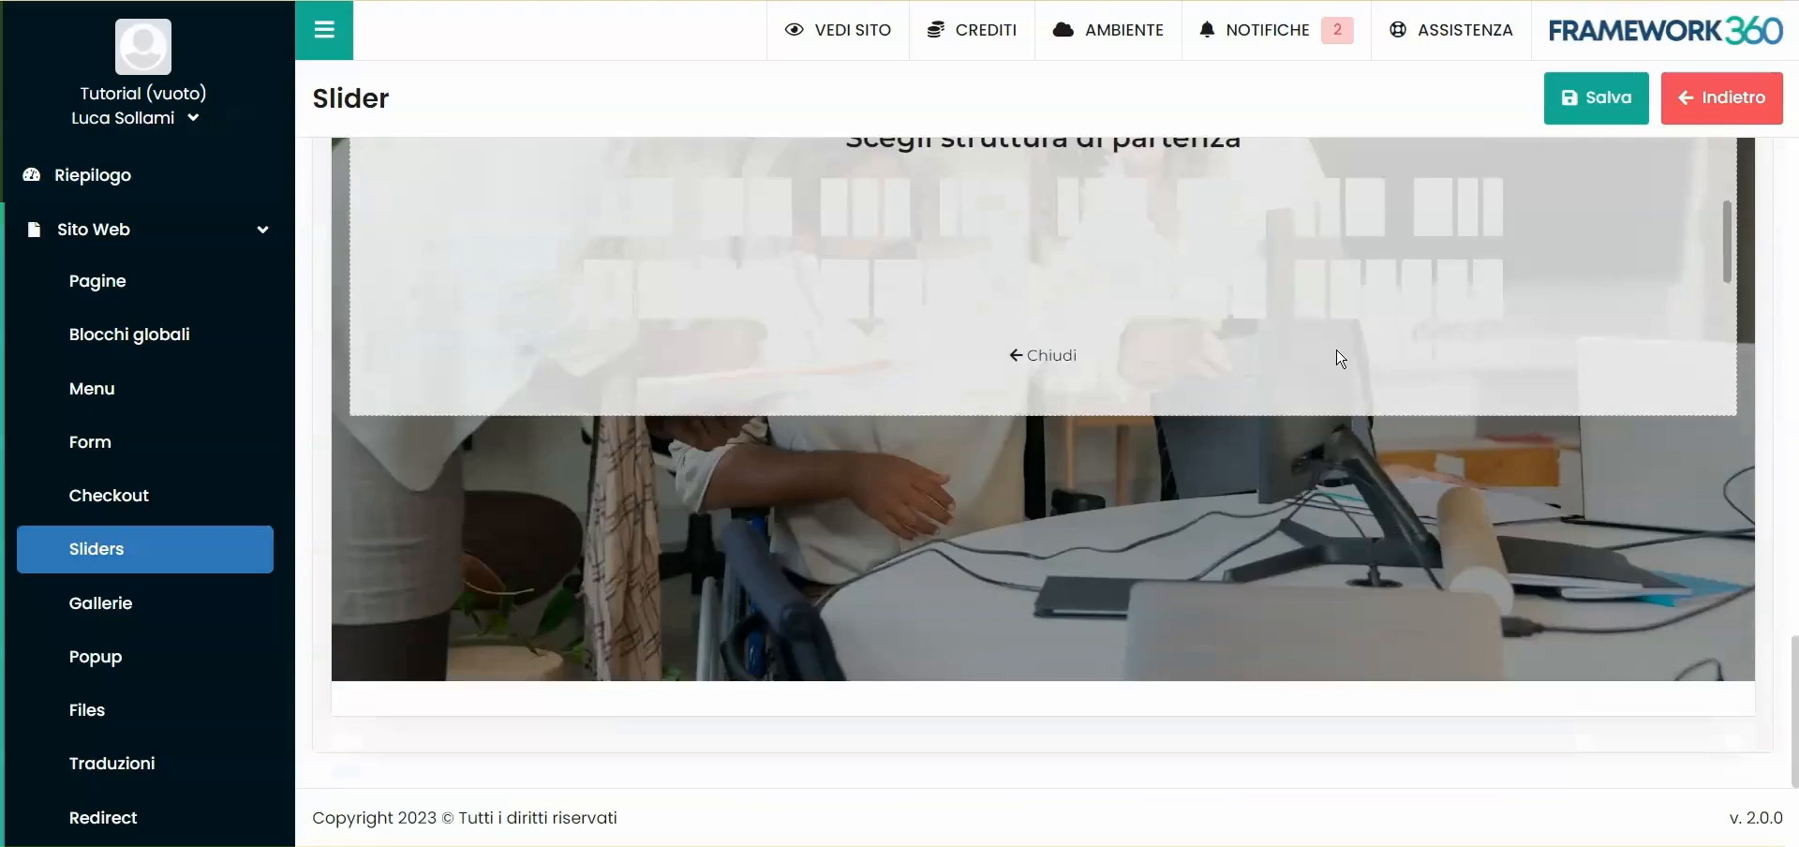
scroll(1337, 351, "up", 5)
scroll(865, 390, "up", 1)
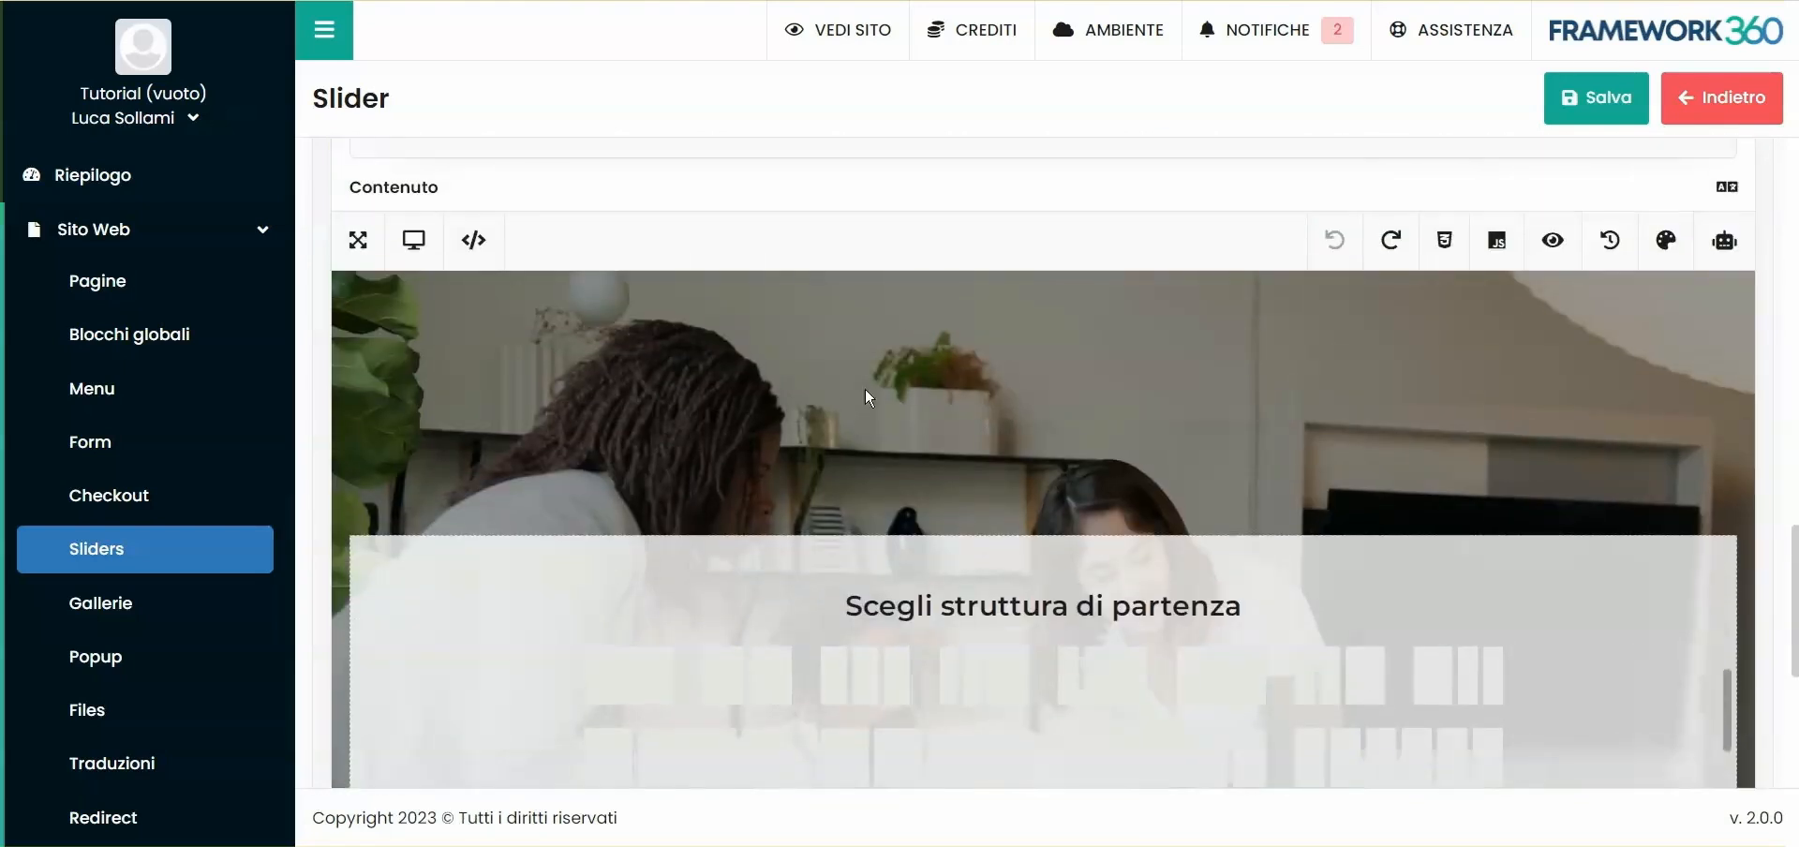
- Start the slide's content with a single-column structure and add a title reading "Questo è un test" inside it
scroll(885, 386, "down", 1)
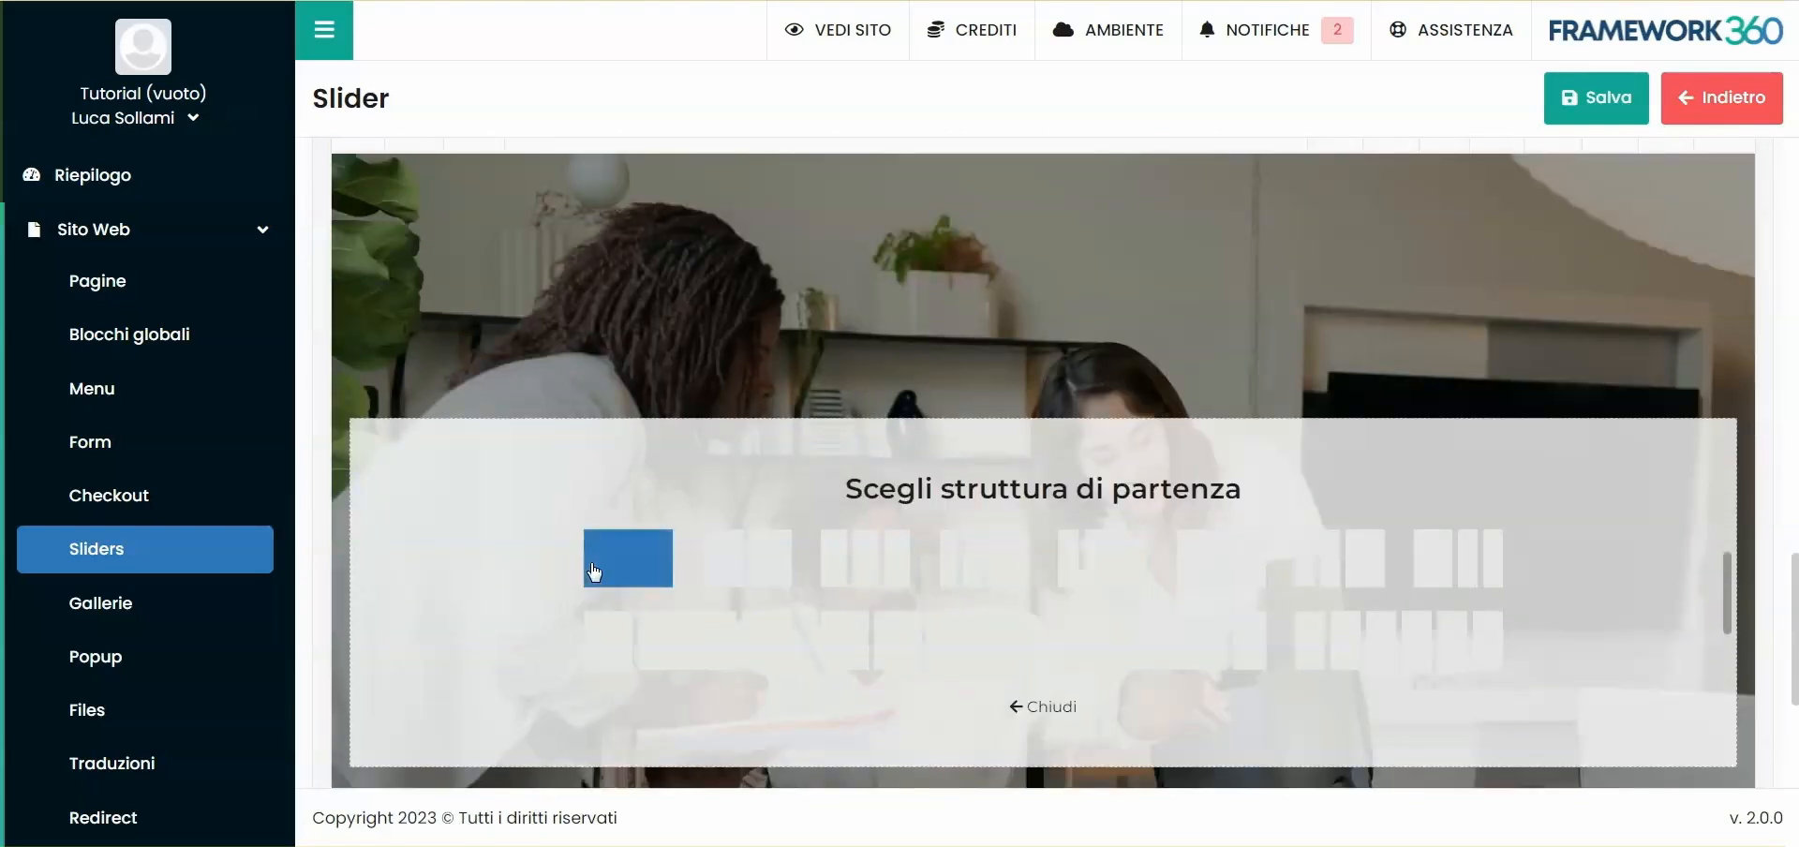
left_click(605, 561)
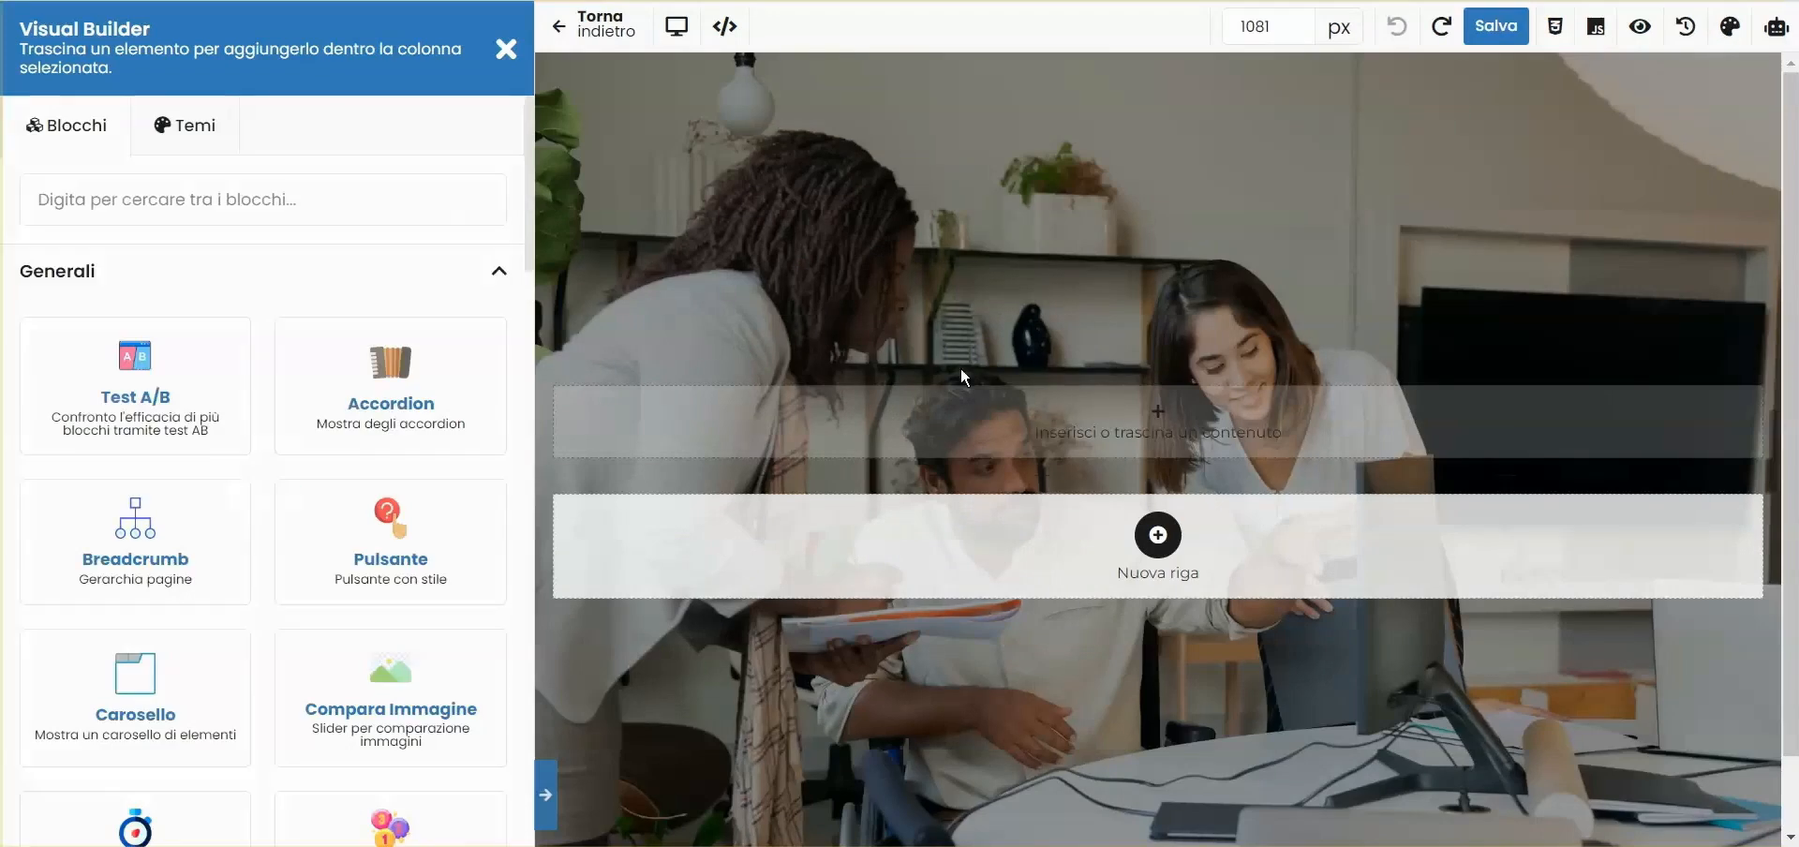
left_click(1050, 431)
left_click(134, 226)
type("Questo è un test")
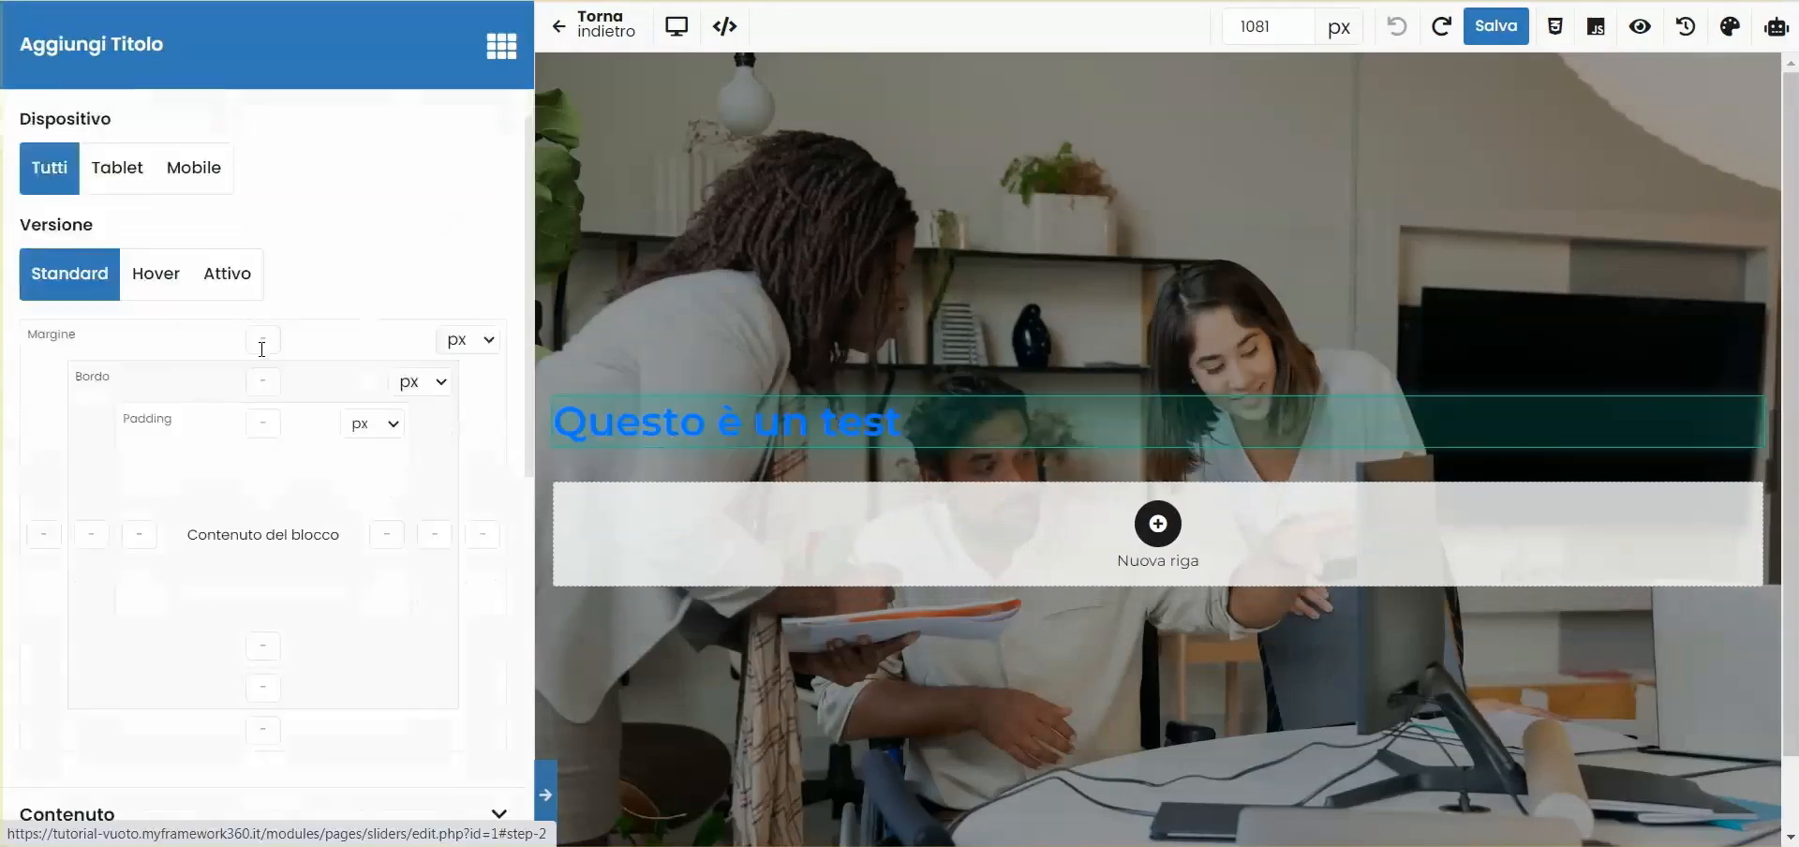
- Set the slide title's text colour to white and its horizontal alignment to Centro
scroll(262, 349, "down", 5)
left_click(201, 515)
scroll(201, 510, "down", 5)
left_click(188, 248)
scroll(122, 738, "down", 2)
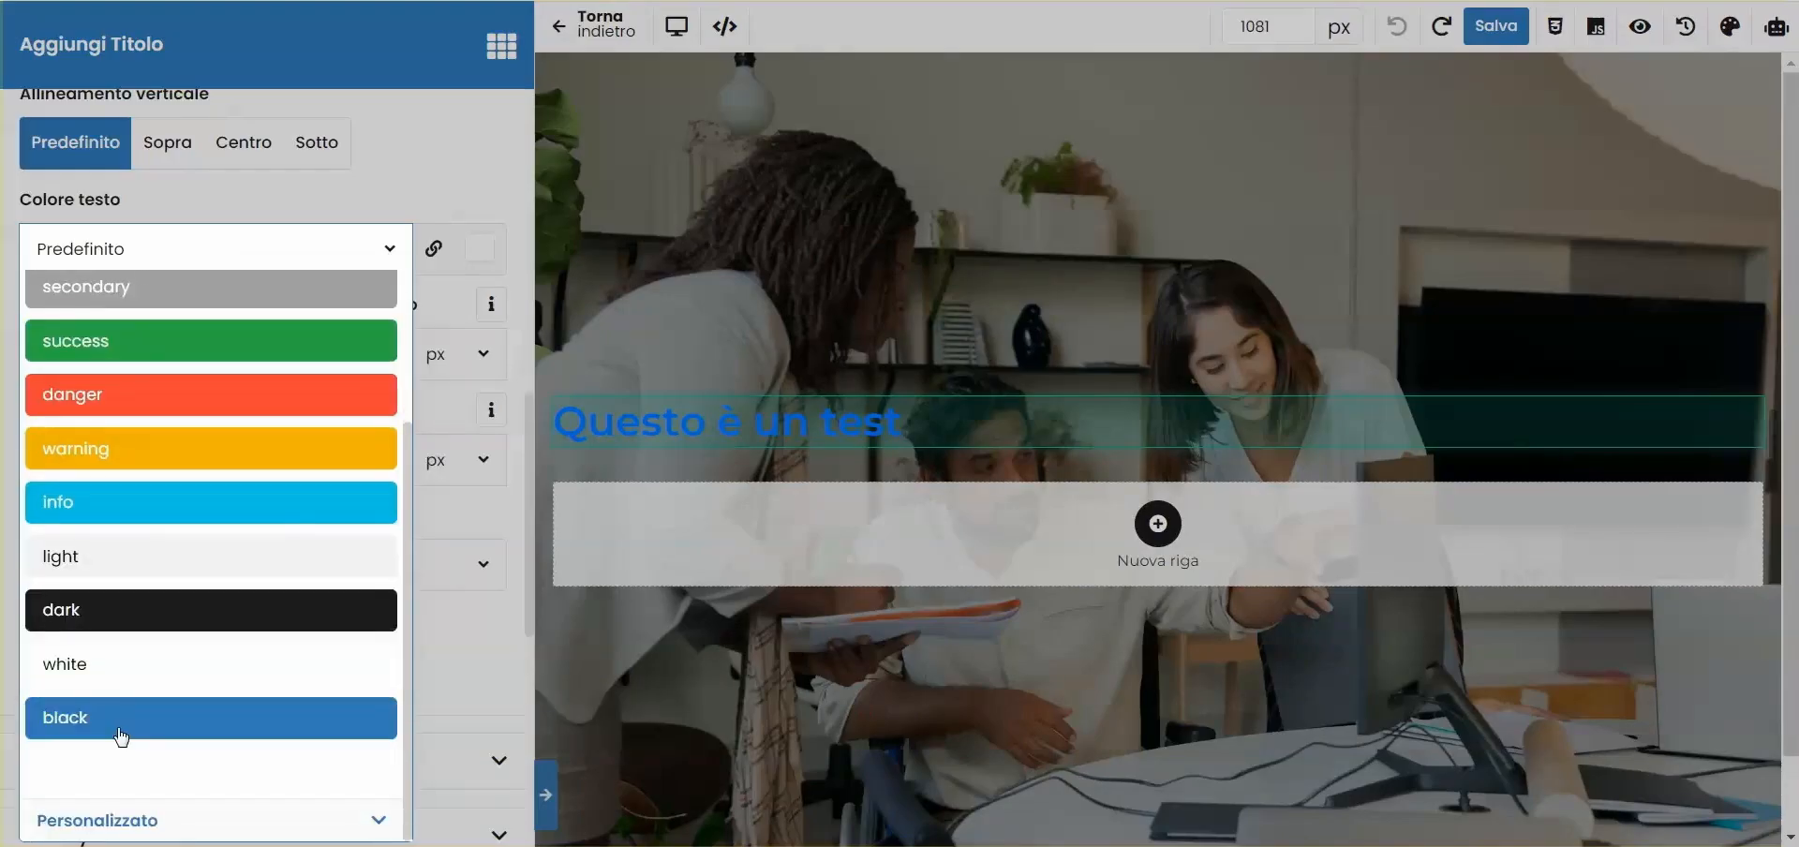
left_click(101, 662)
left_click(255, 273)
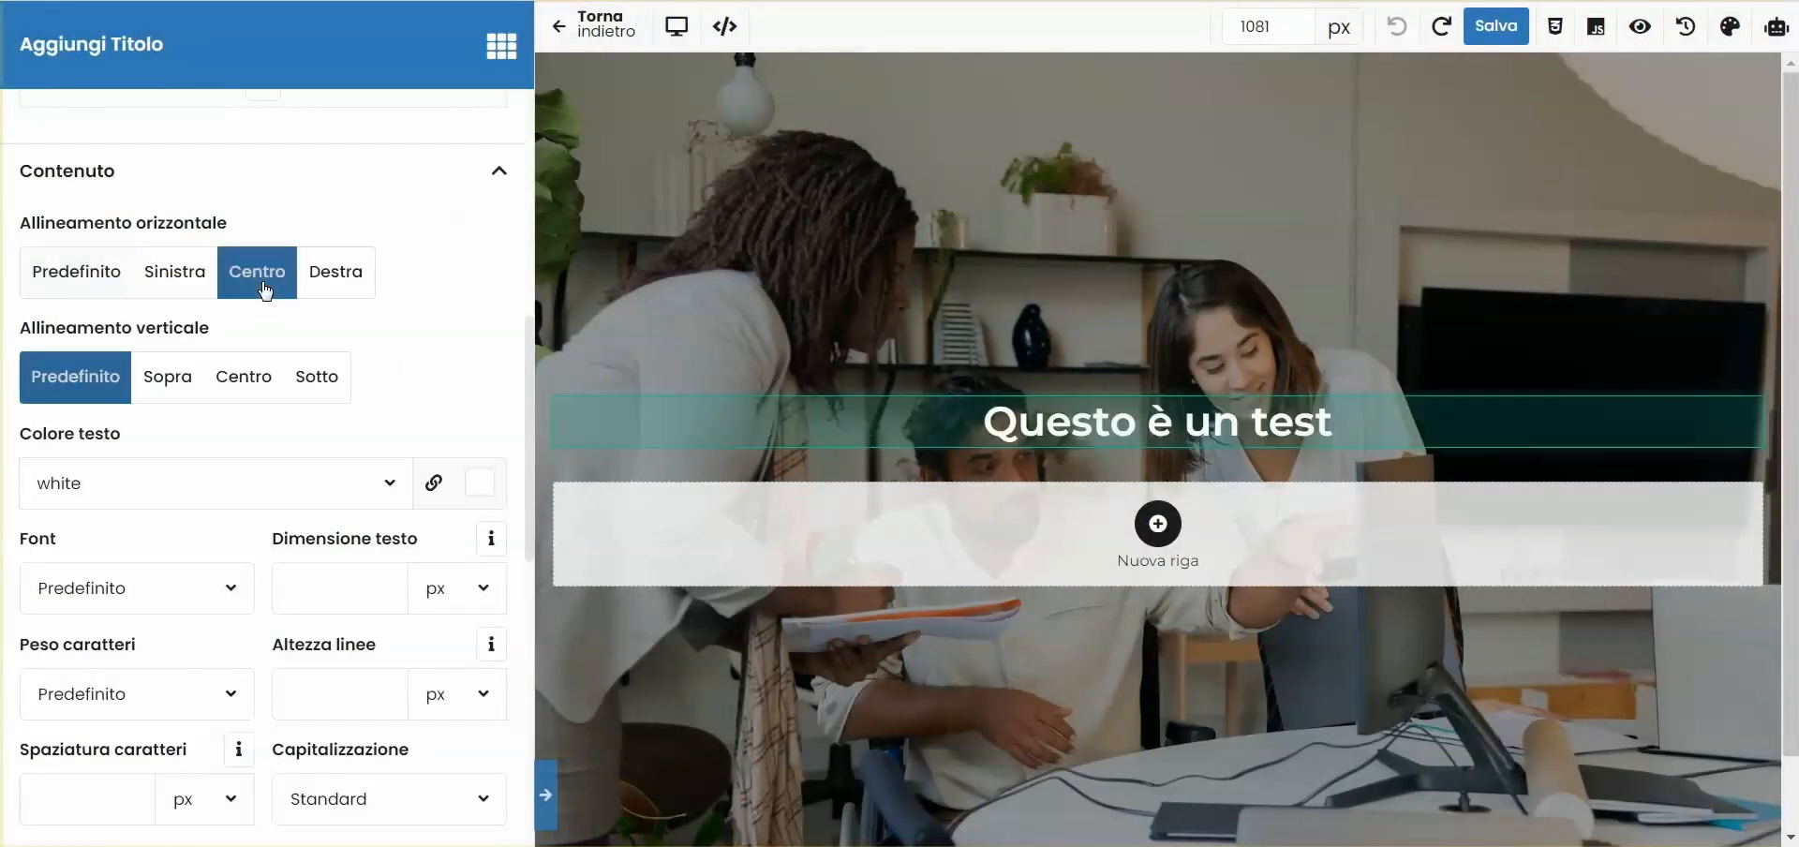
- Leave the visual builder, save the slider and view the current live homepage
left_click(600, 26)
scroll(1219, 389, "down", 9)
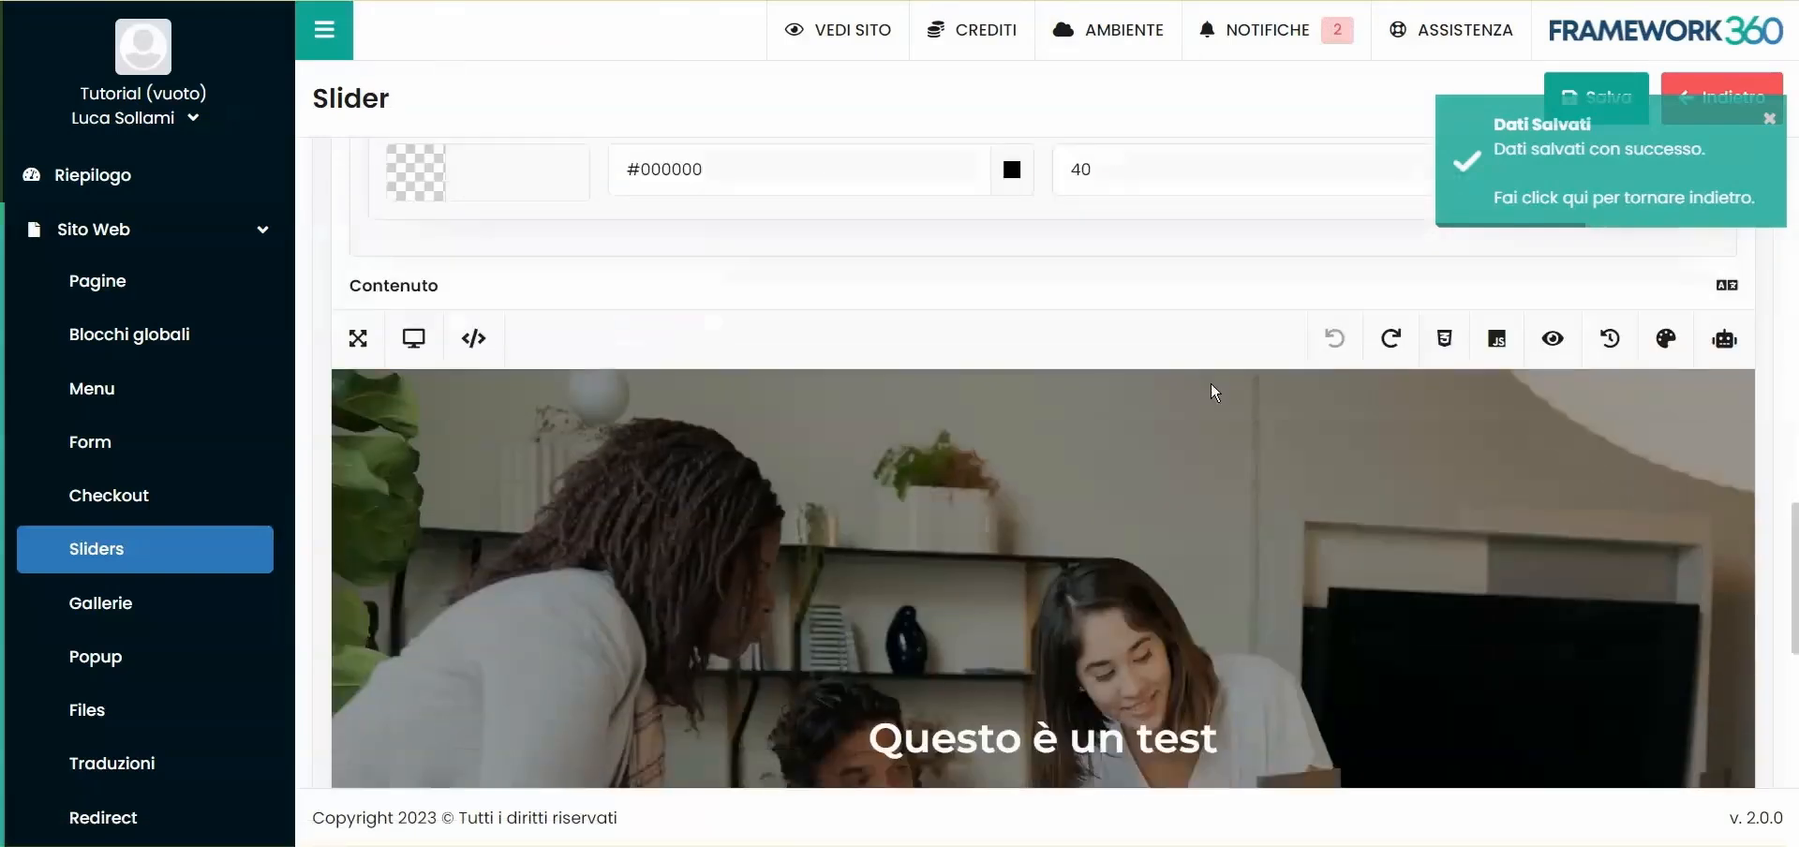
scroll(926, 488, "up", 3)
scroll(926, 494, "up", 6)
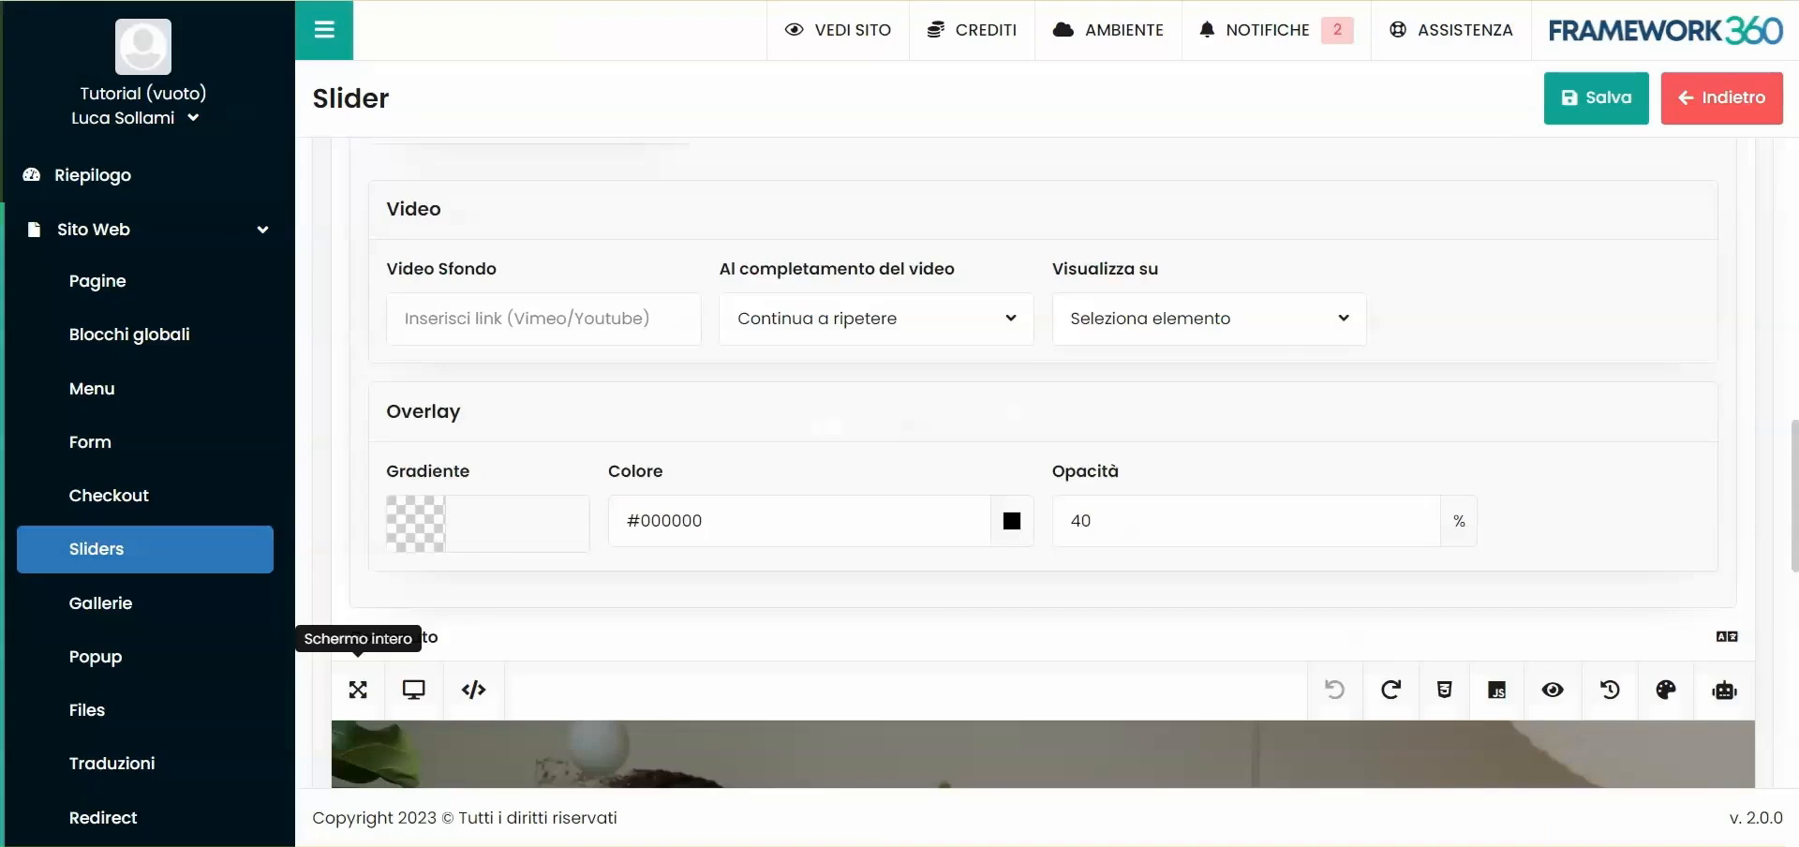
scroll(1040, 469, "up", 5)
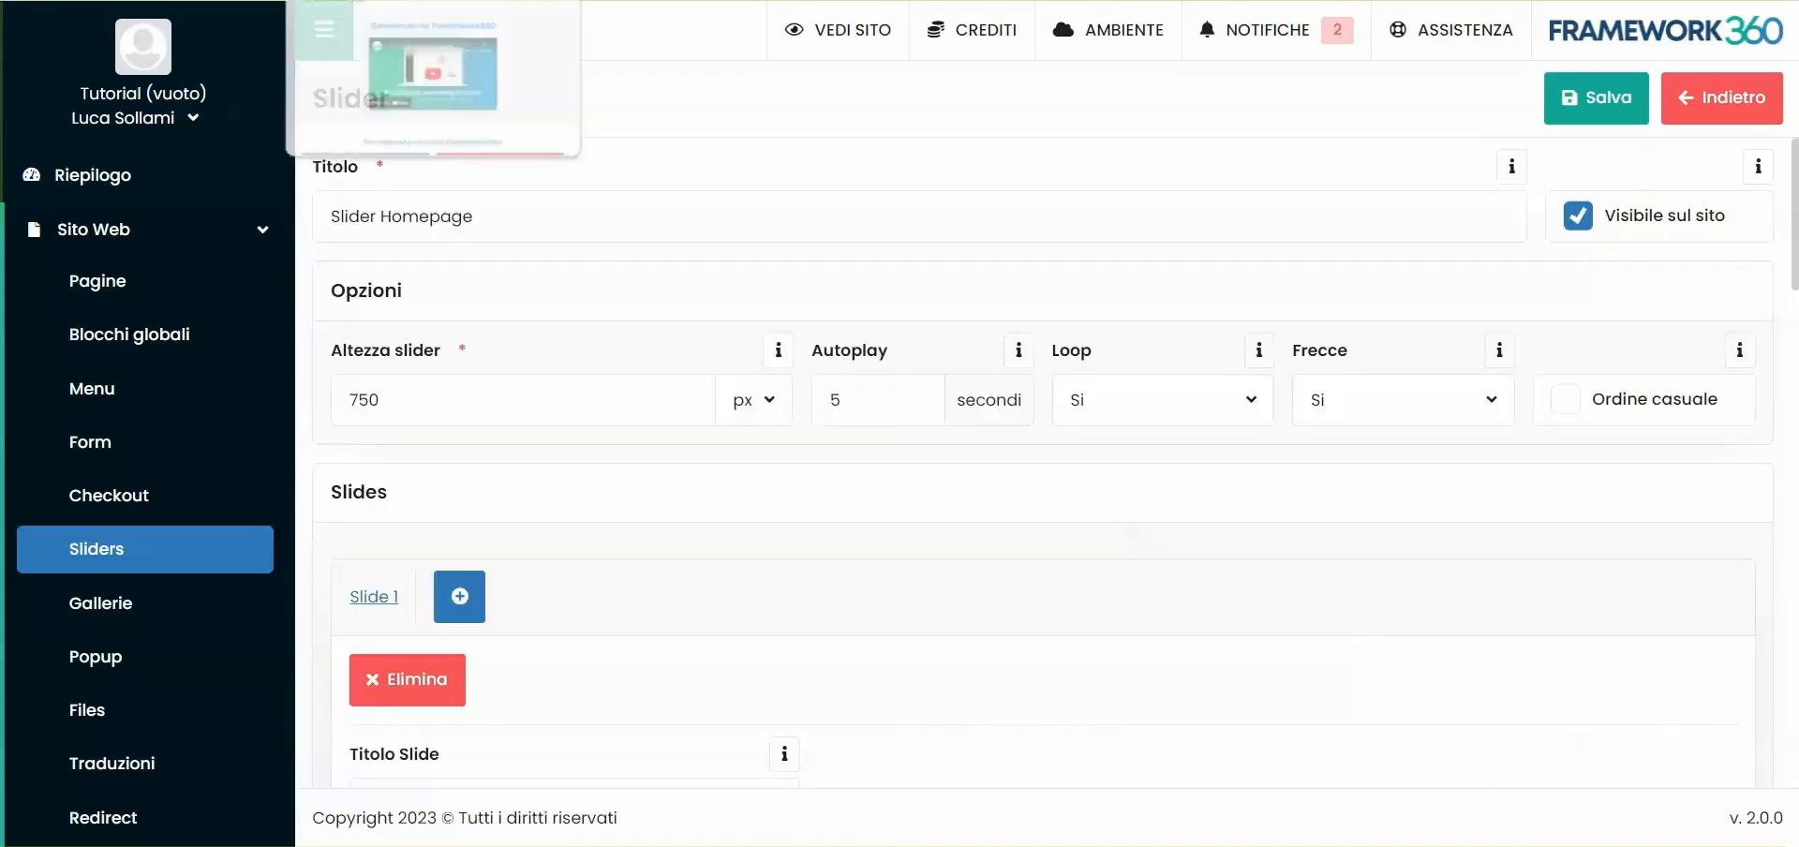
- Open the Homepage page from the site's pages and start editing its body in the visual builder
left_click(99, 284)
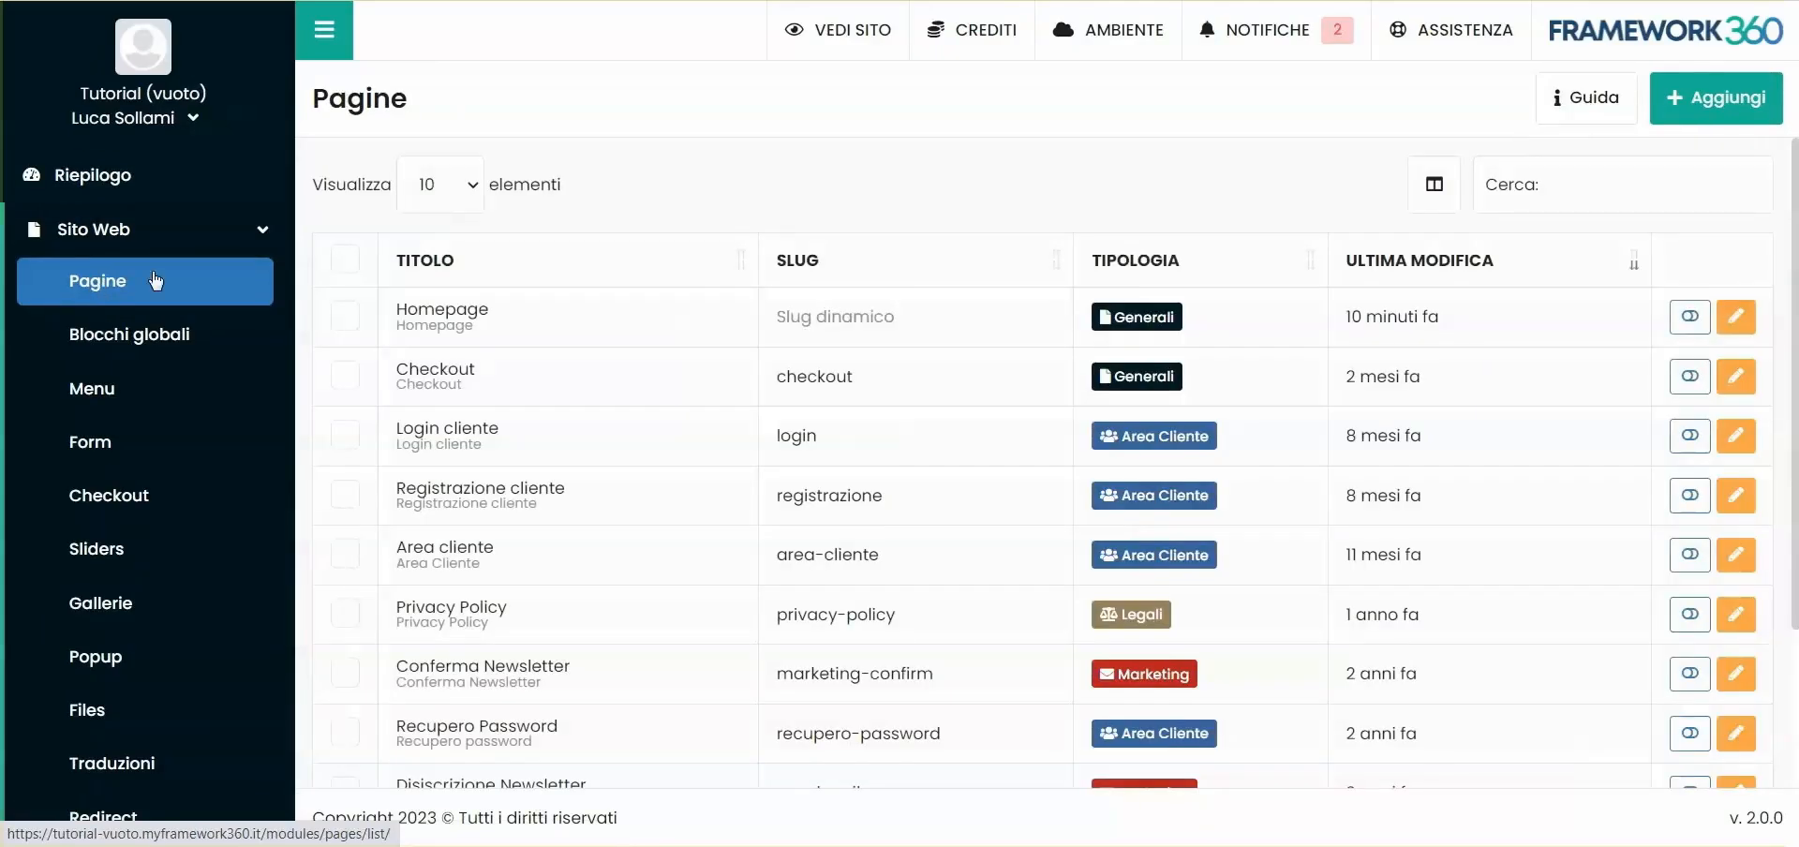
left_click(476, 335)
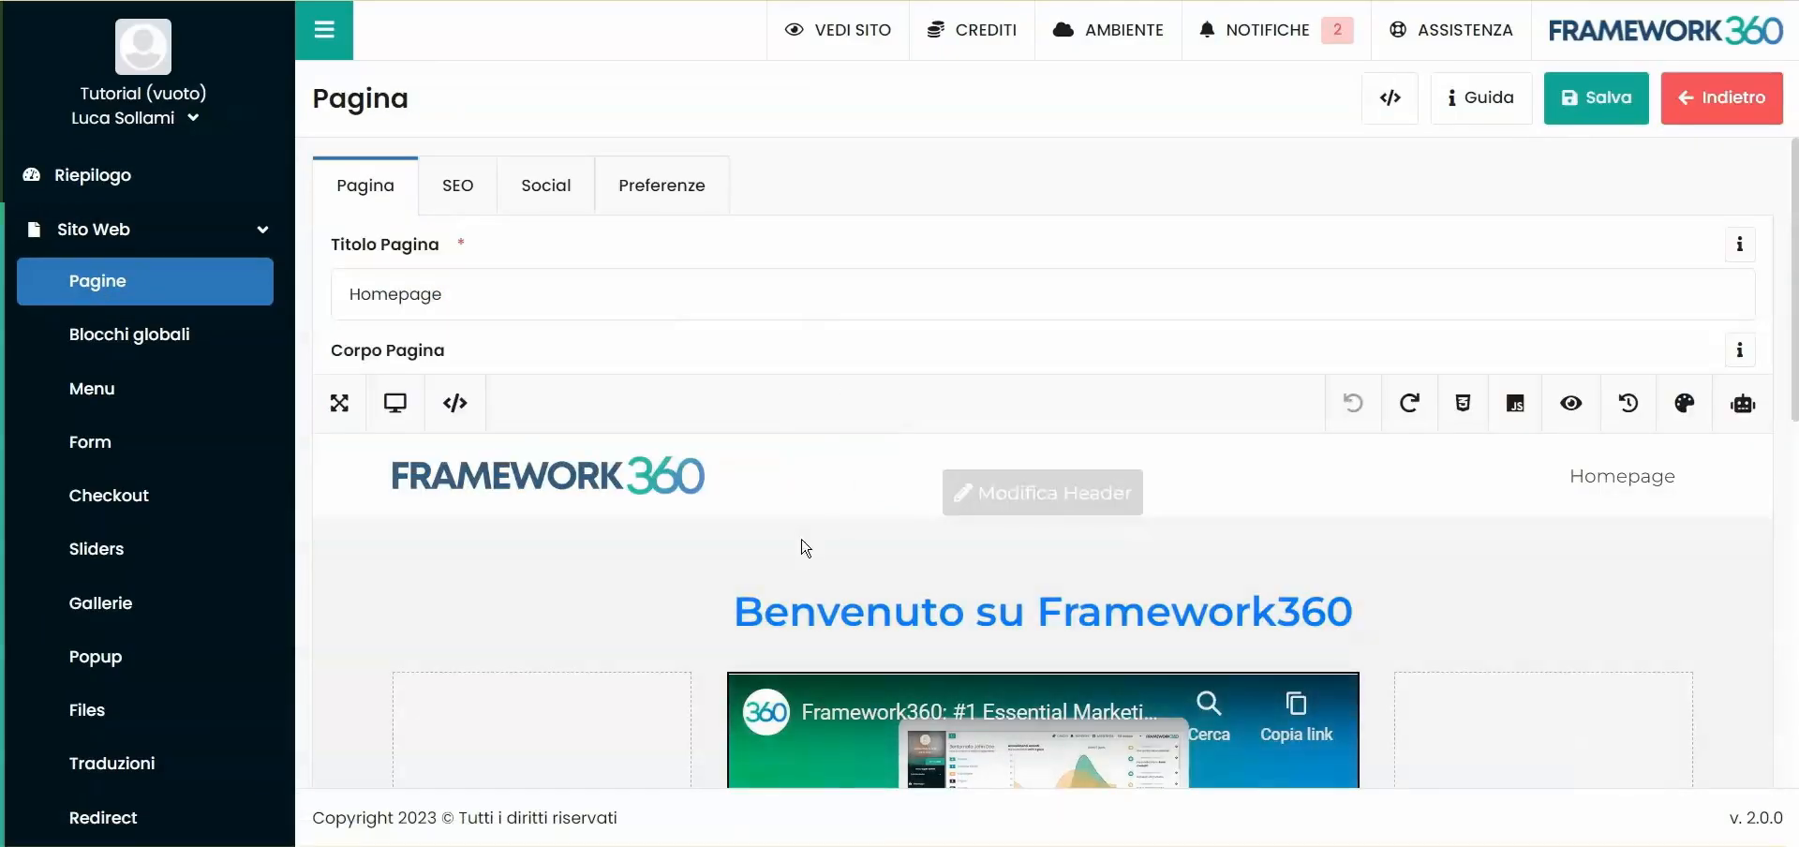
left_click(805, 548)
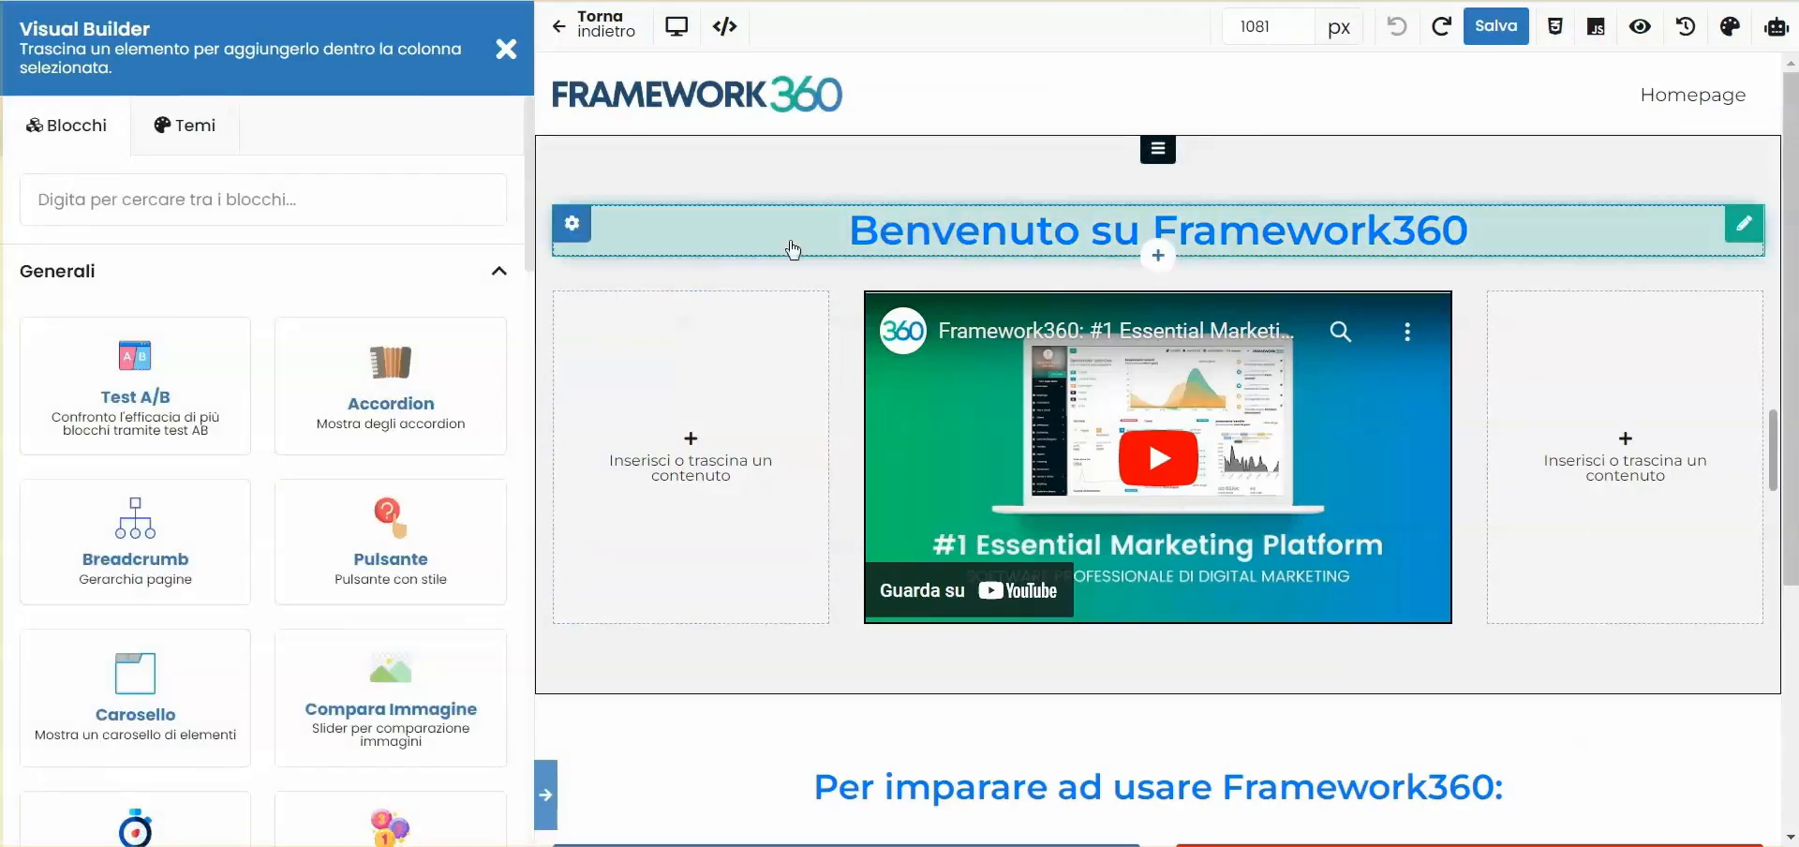
- Find the Slider block, insert it above the "Benvenuto su Framework360" heading and assign Slider Homepage to it
left_click(327, 209)
type("slide")
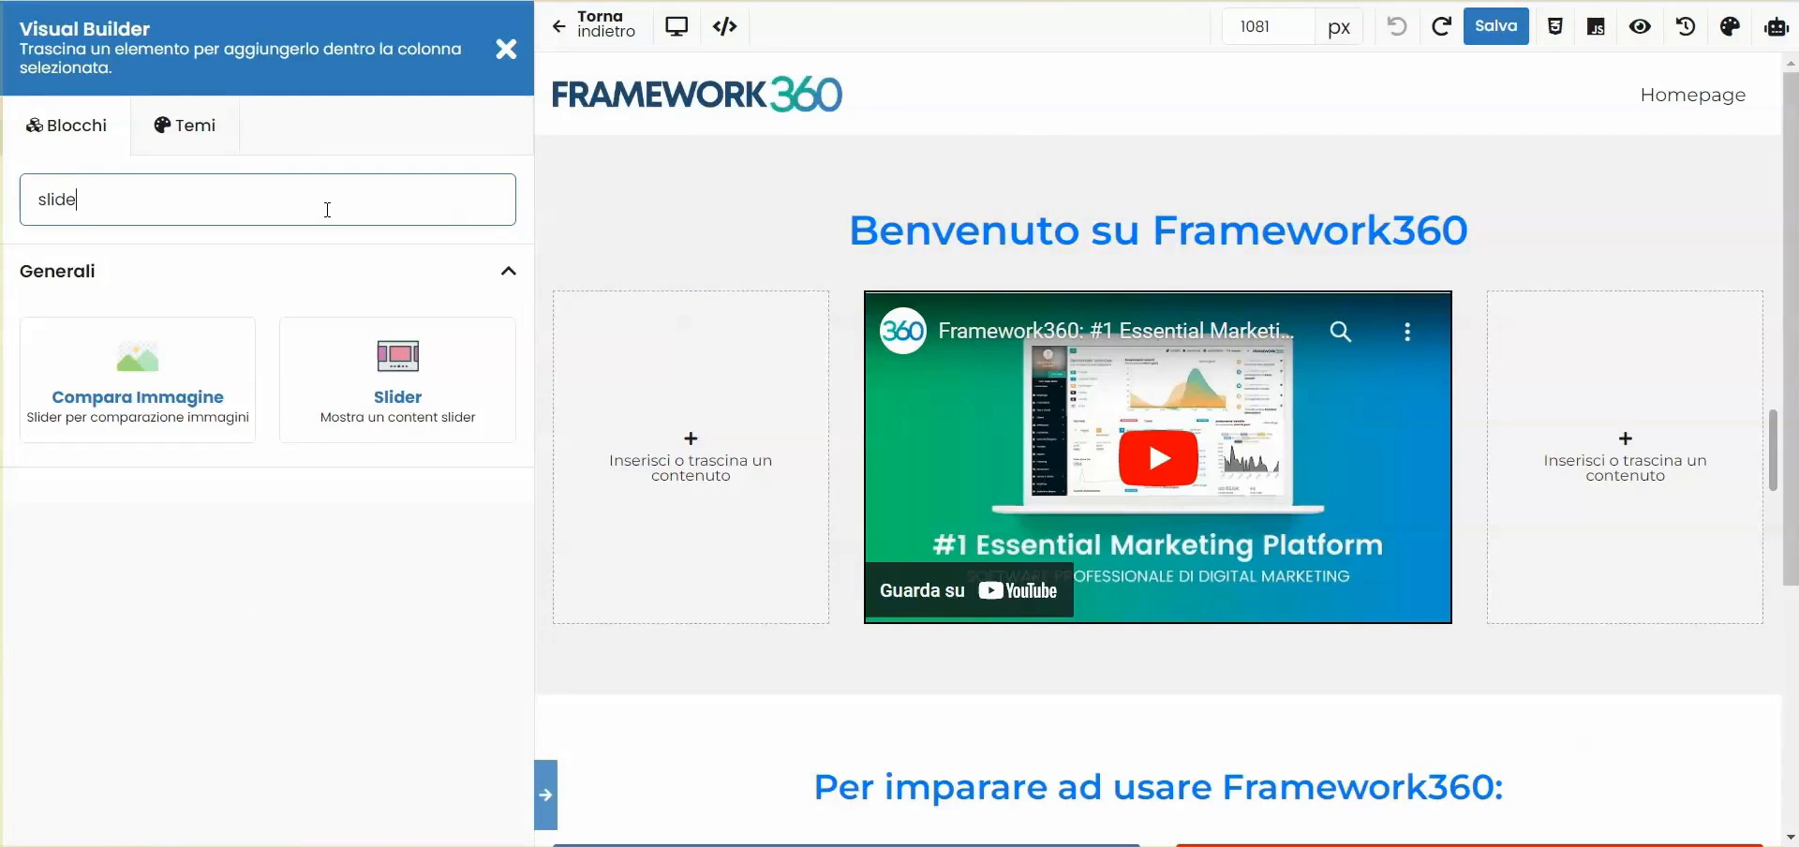
left_click_drag(337, 381, 984, 169)
left_click_drag(410, 417, 915, 217)
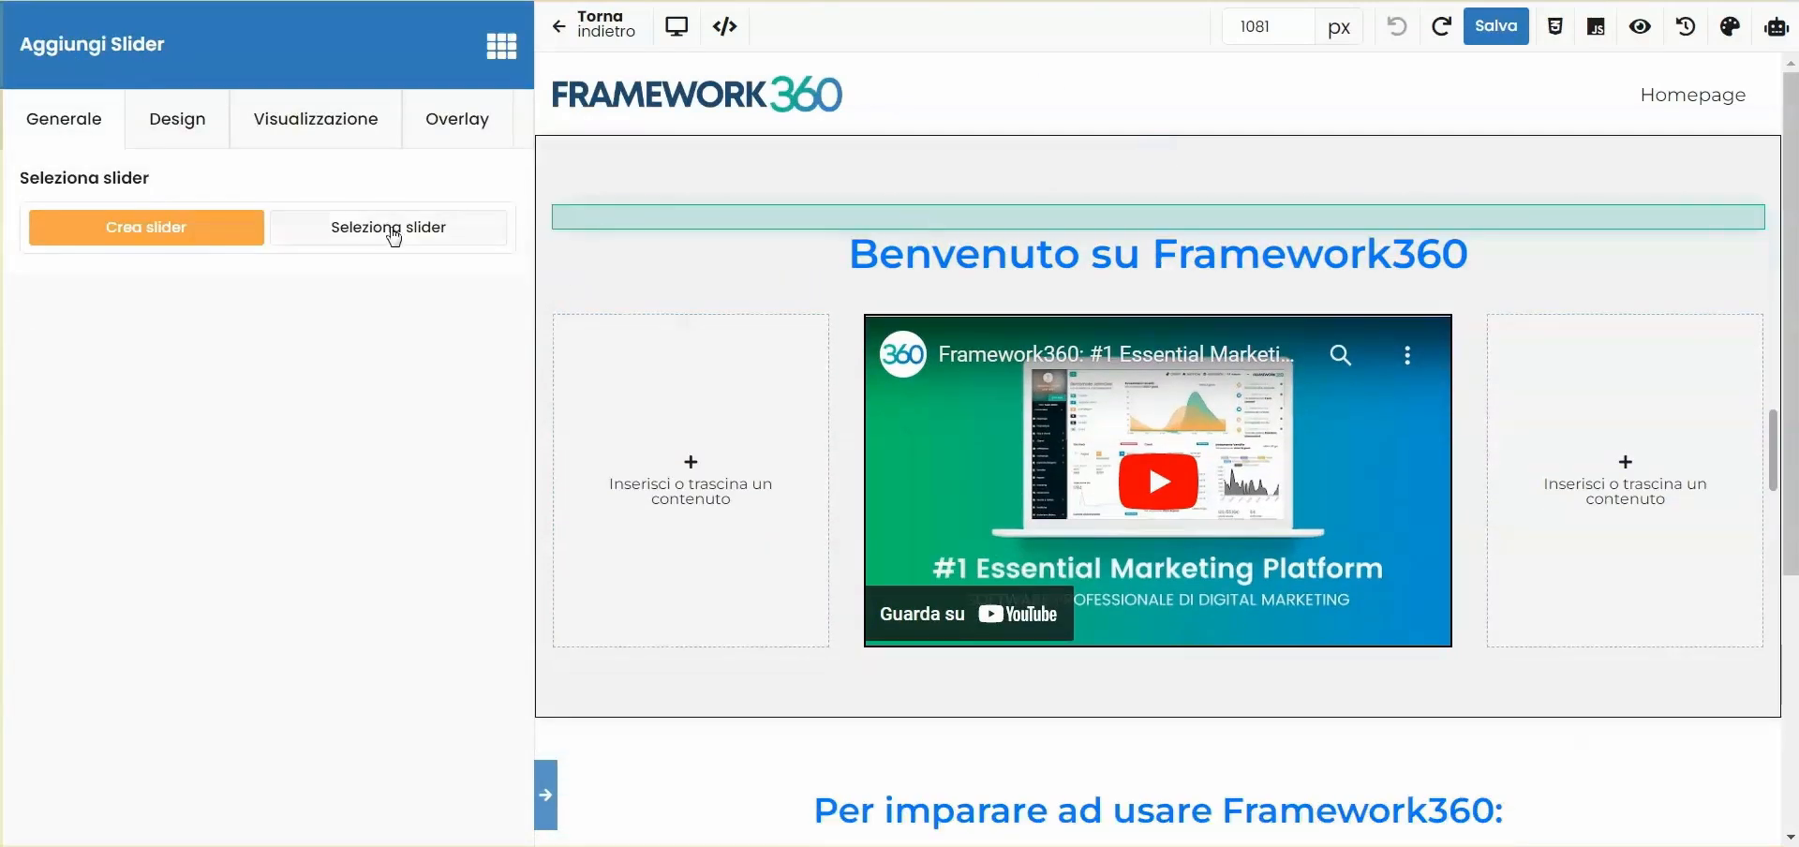
left_click(389, 228)
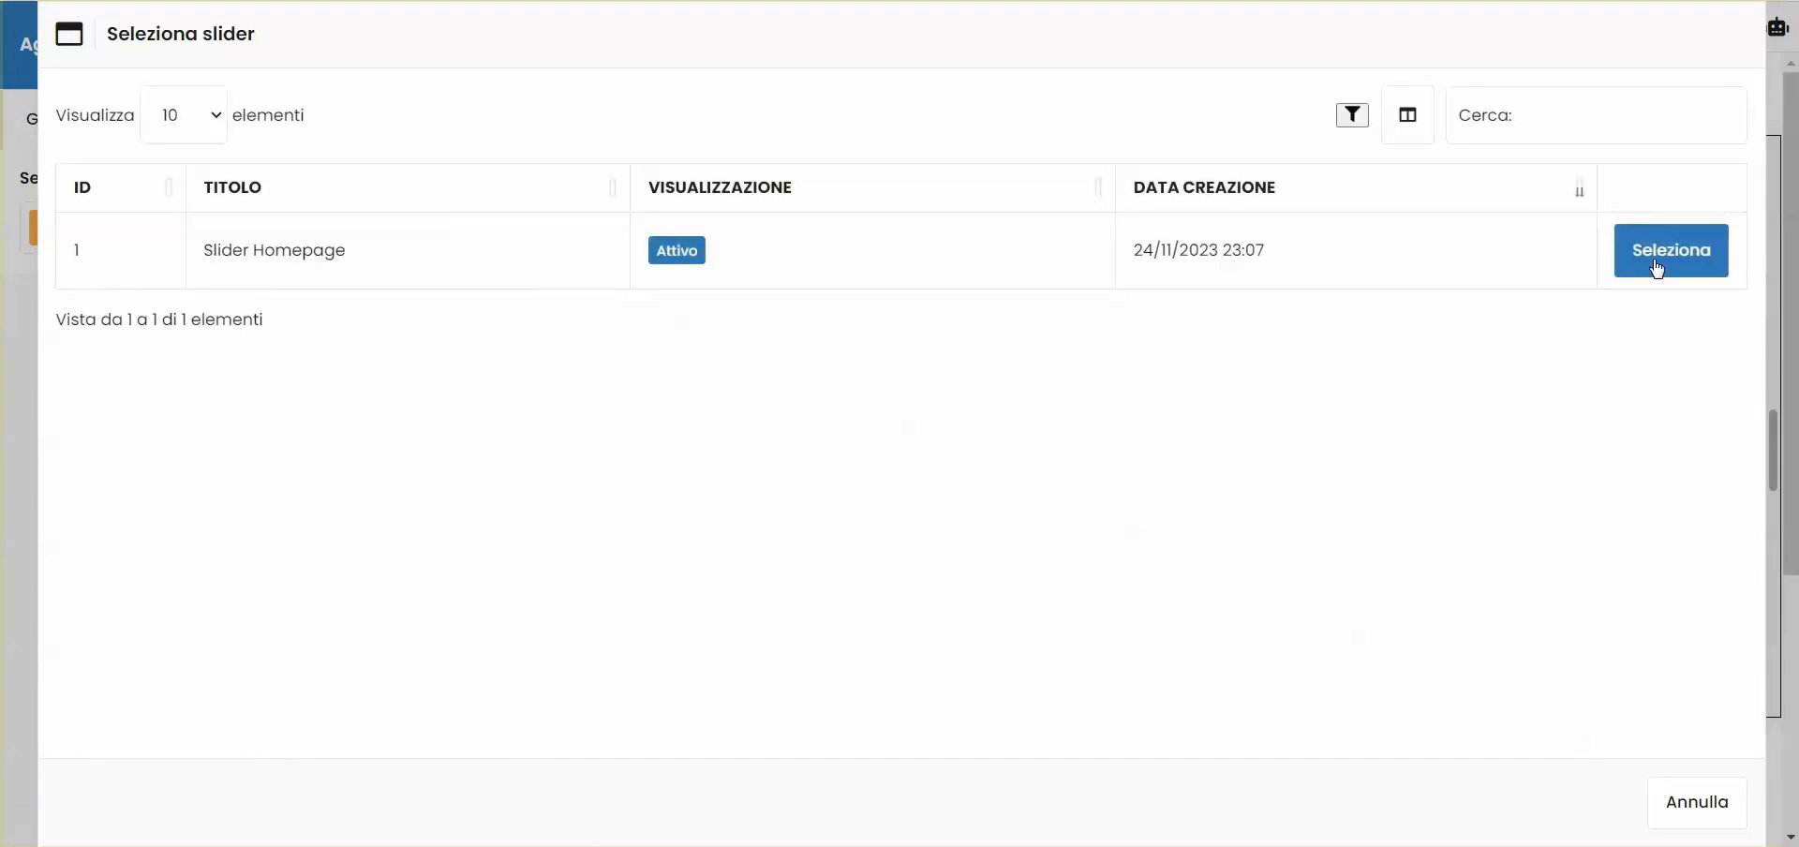
left_click(1672, 251)
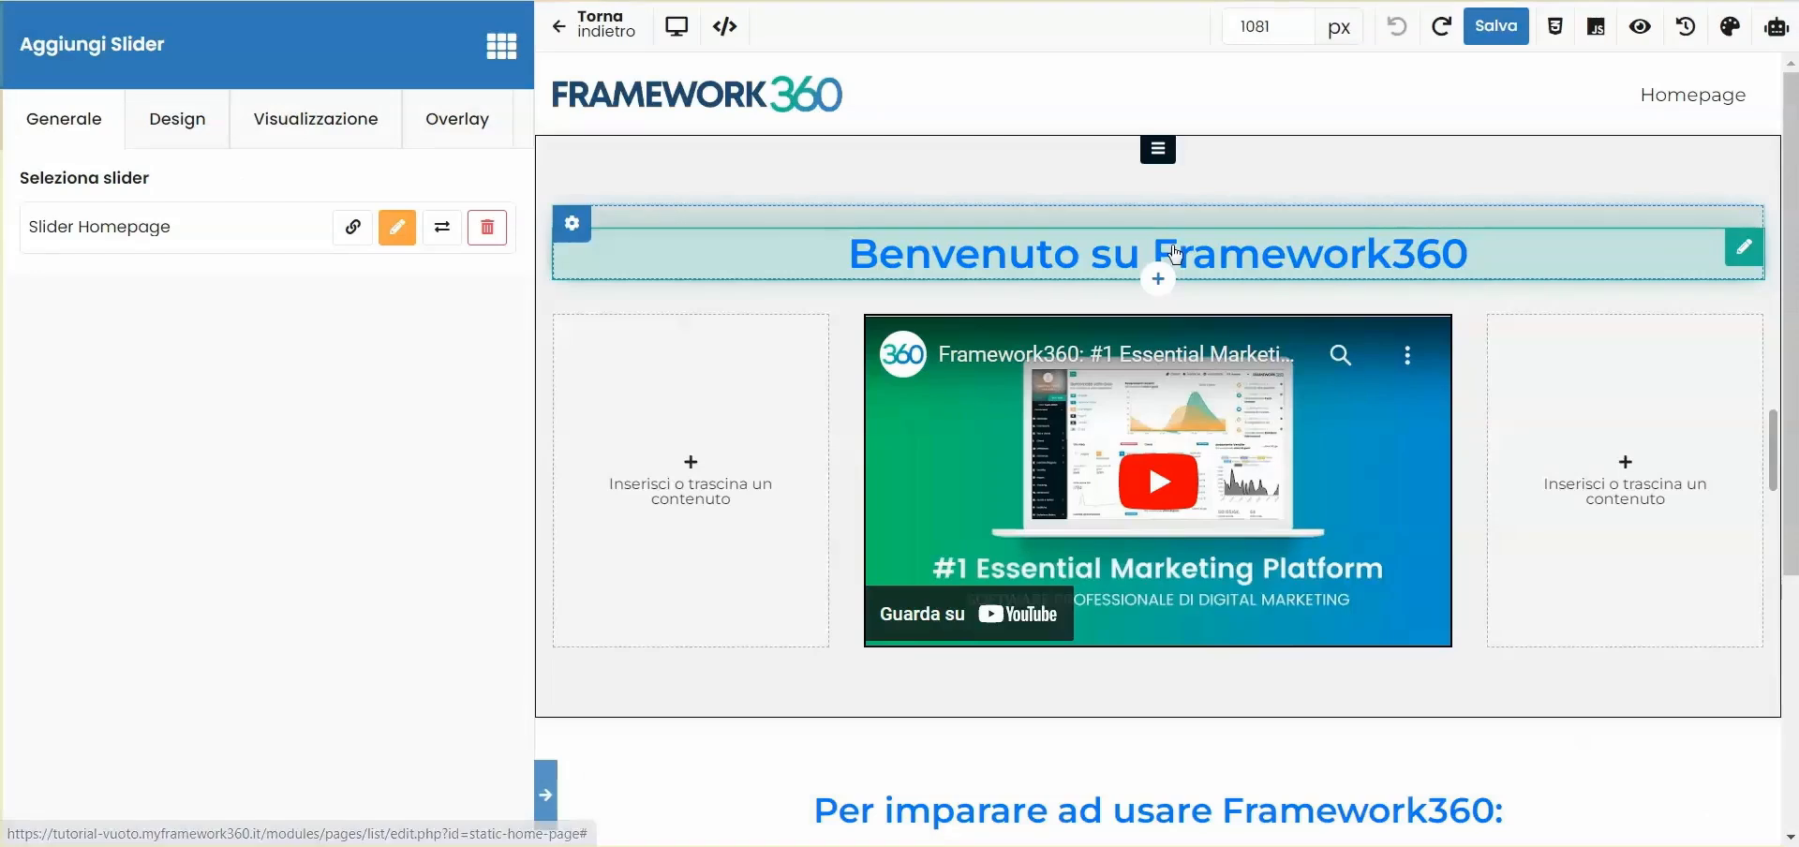
- Add a new single-column row, move it directly below the page header and place the slider in it
scroll(1340, 344, "down", 4)
scroll(1317, 466, "up", 5)
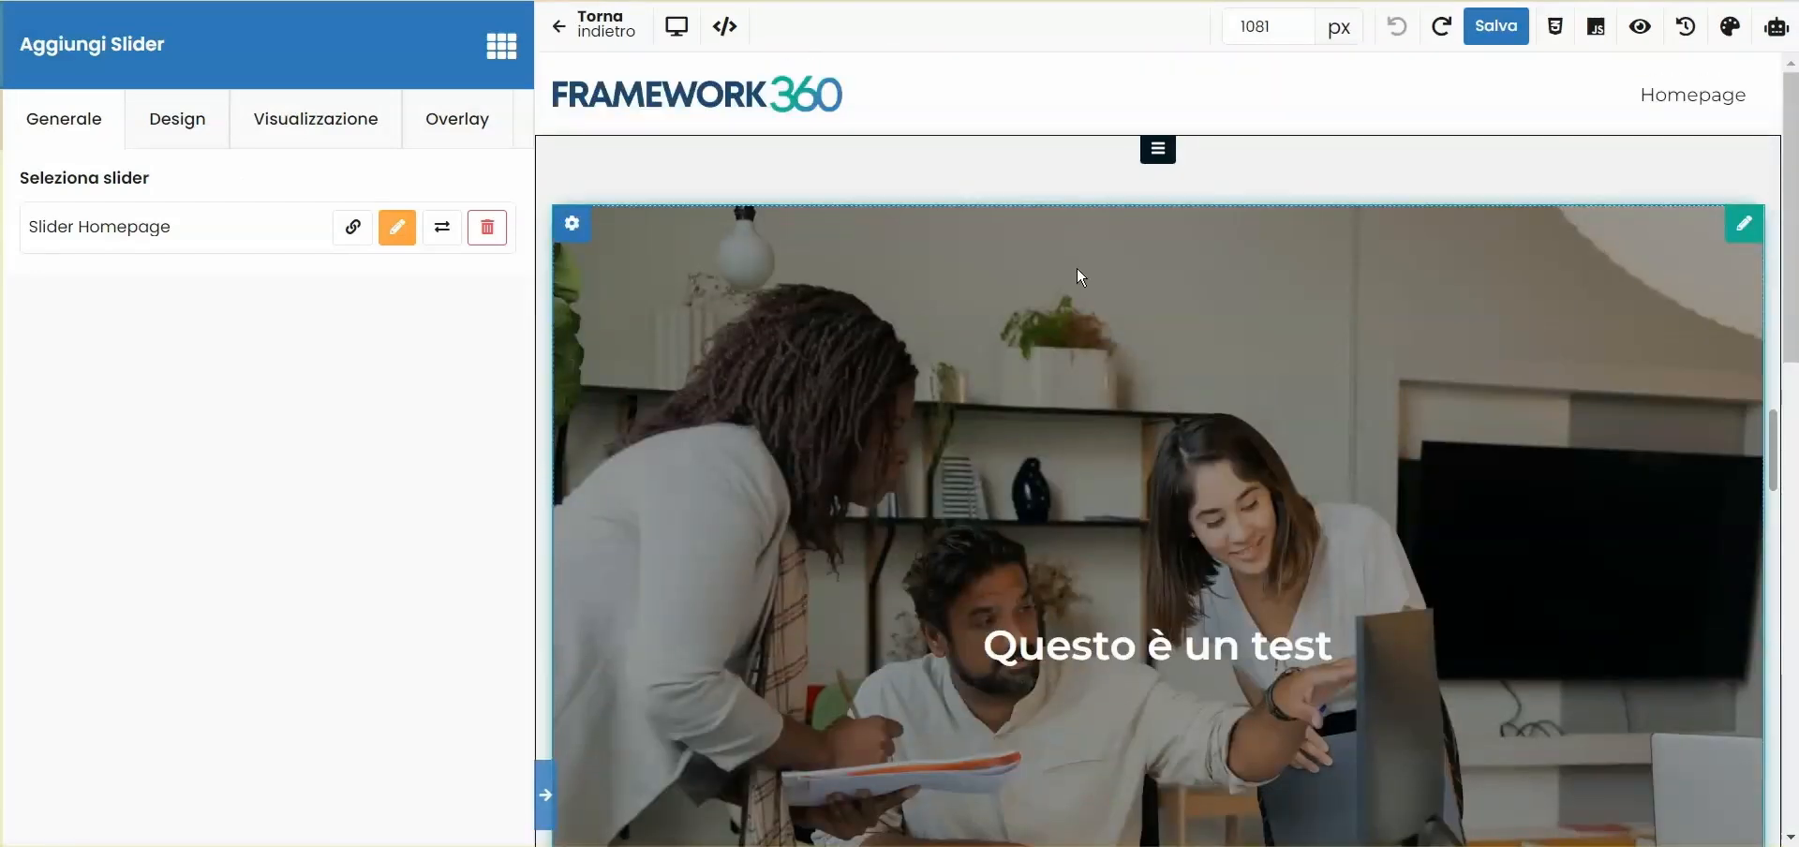
scroll(1078, 274, "down", 10)
left_click(1156, 646)
scroll(1125, 562, "down", 3)
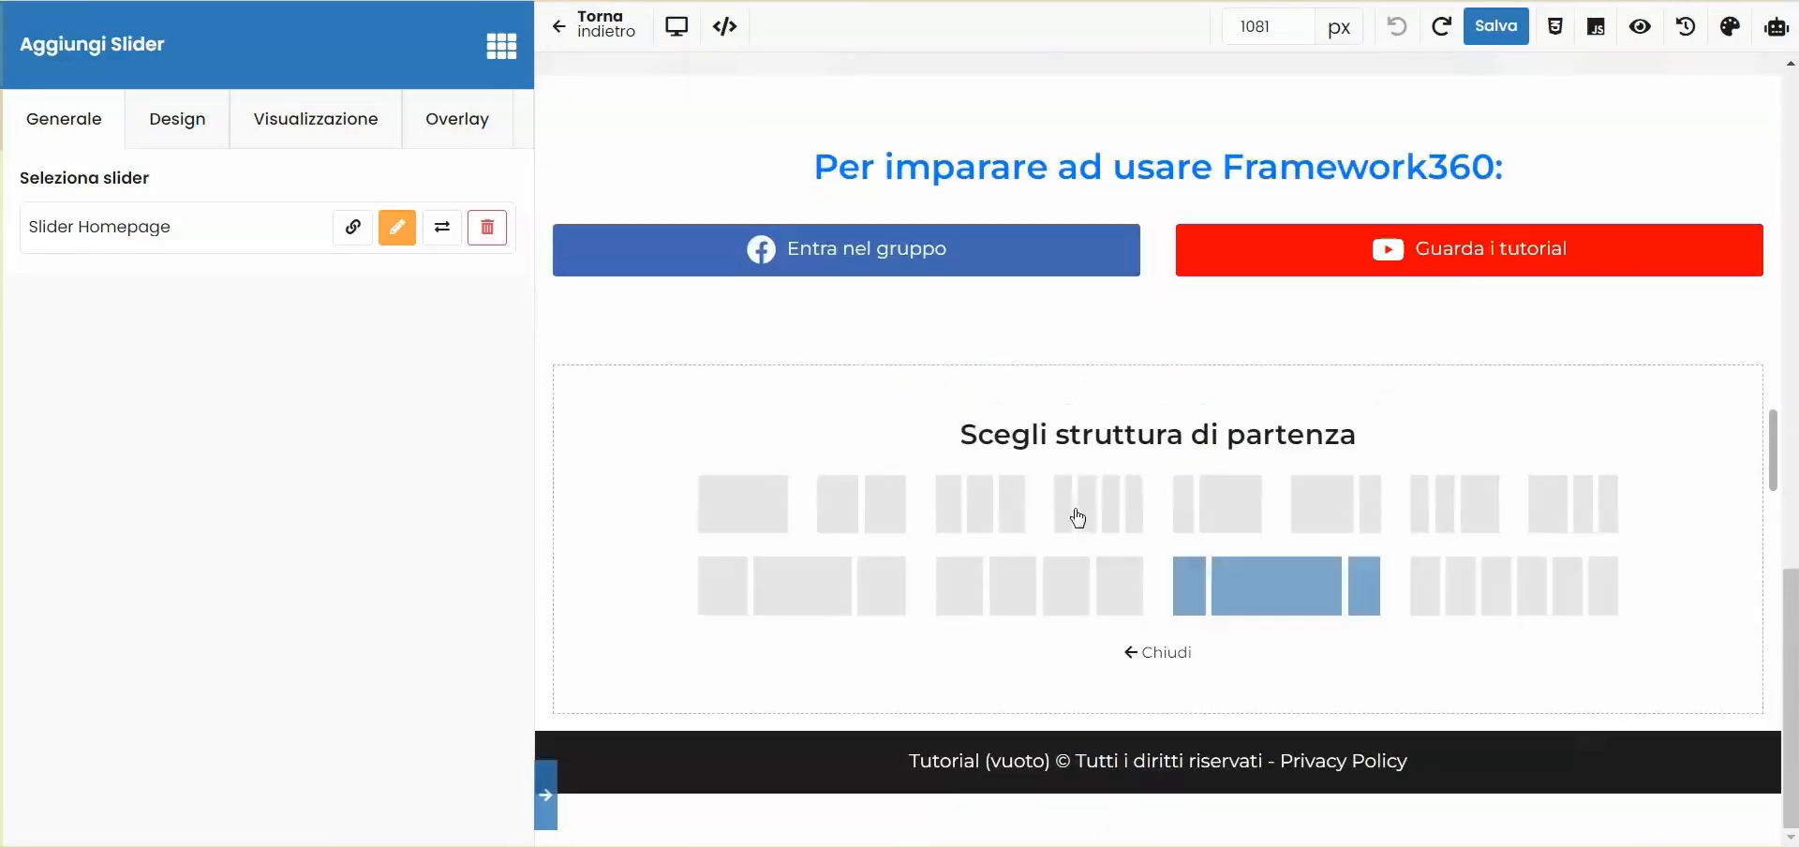
left_click(1078, 518)
left_click_drag(1031, 506, 851, 116)
left_click_drag(1603, 341, 1306, 209)
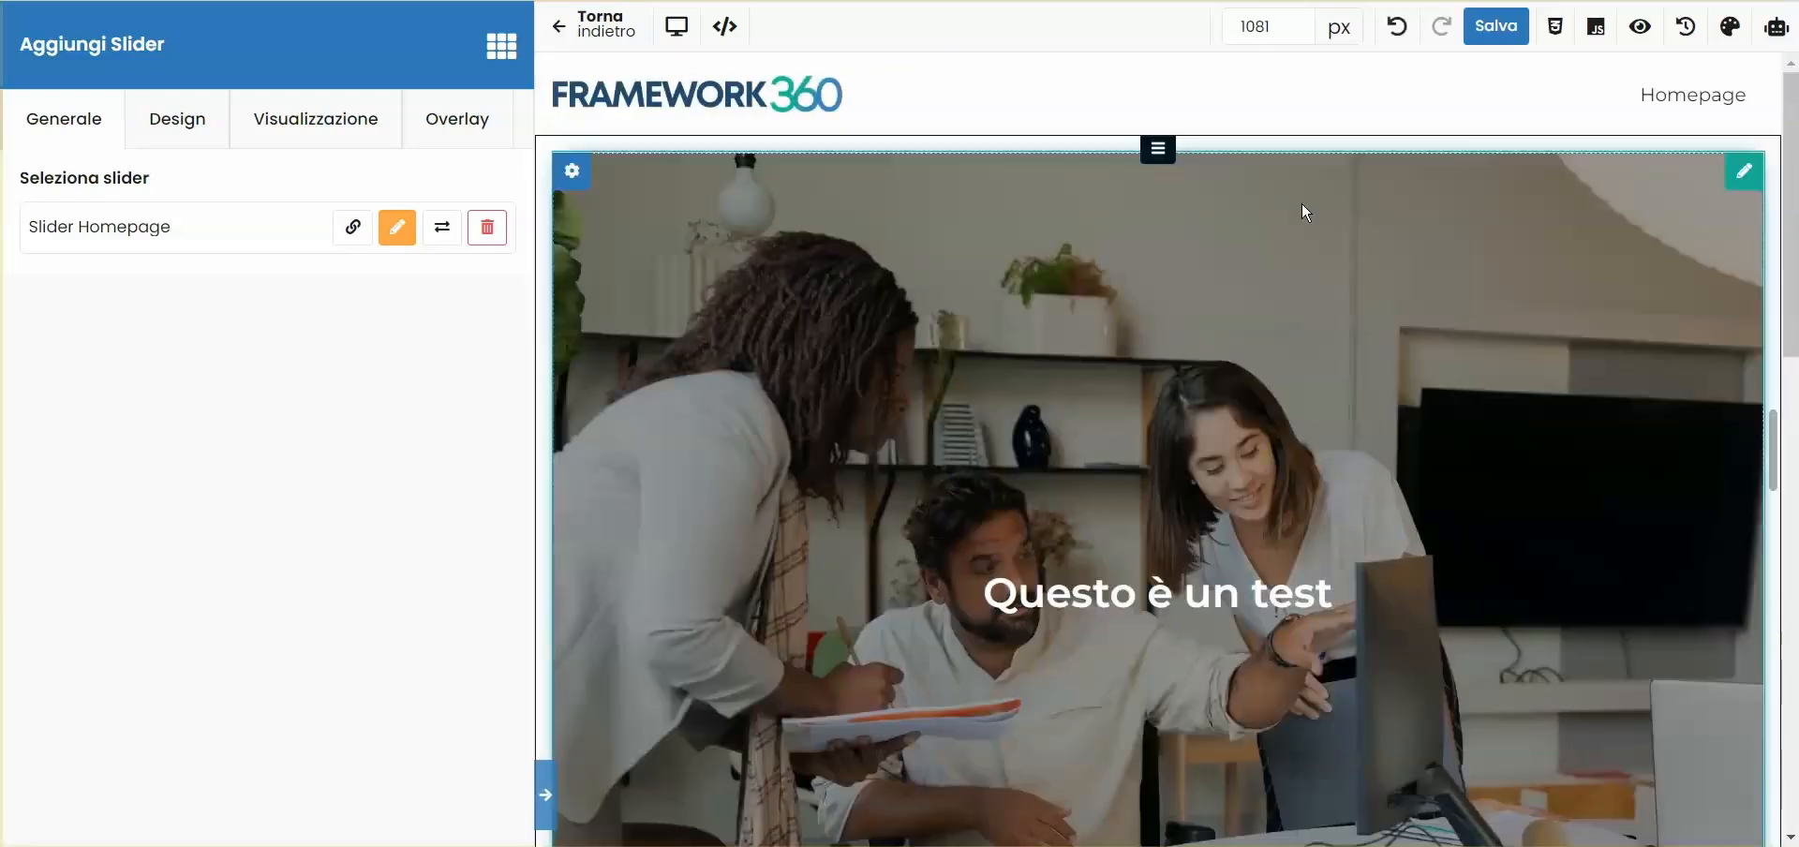
- Set the content width of the row holding the slider to Larghezza intera
scroll(1153, 454, "down", 6)
scroll(1125, 553, "down", 4)
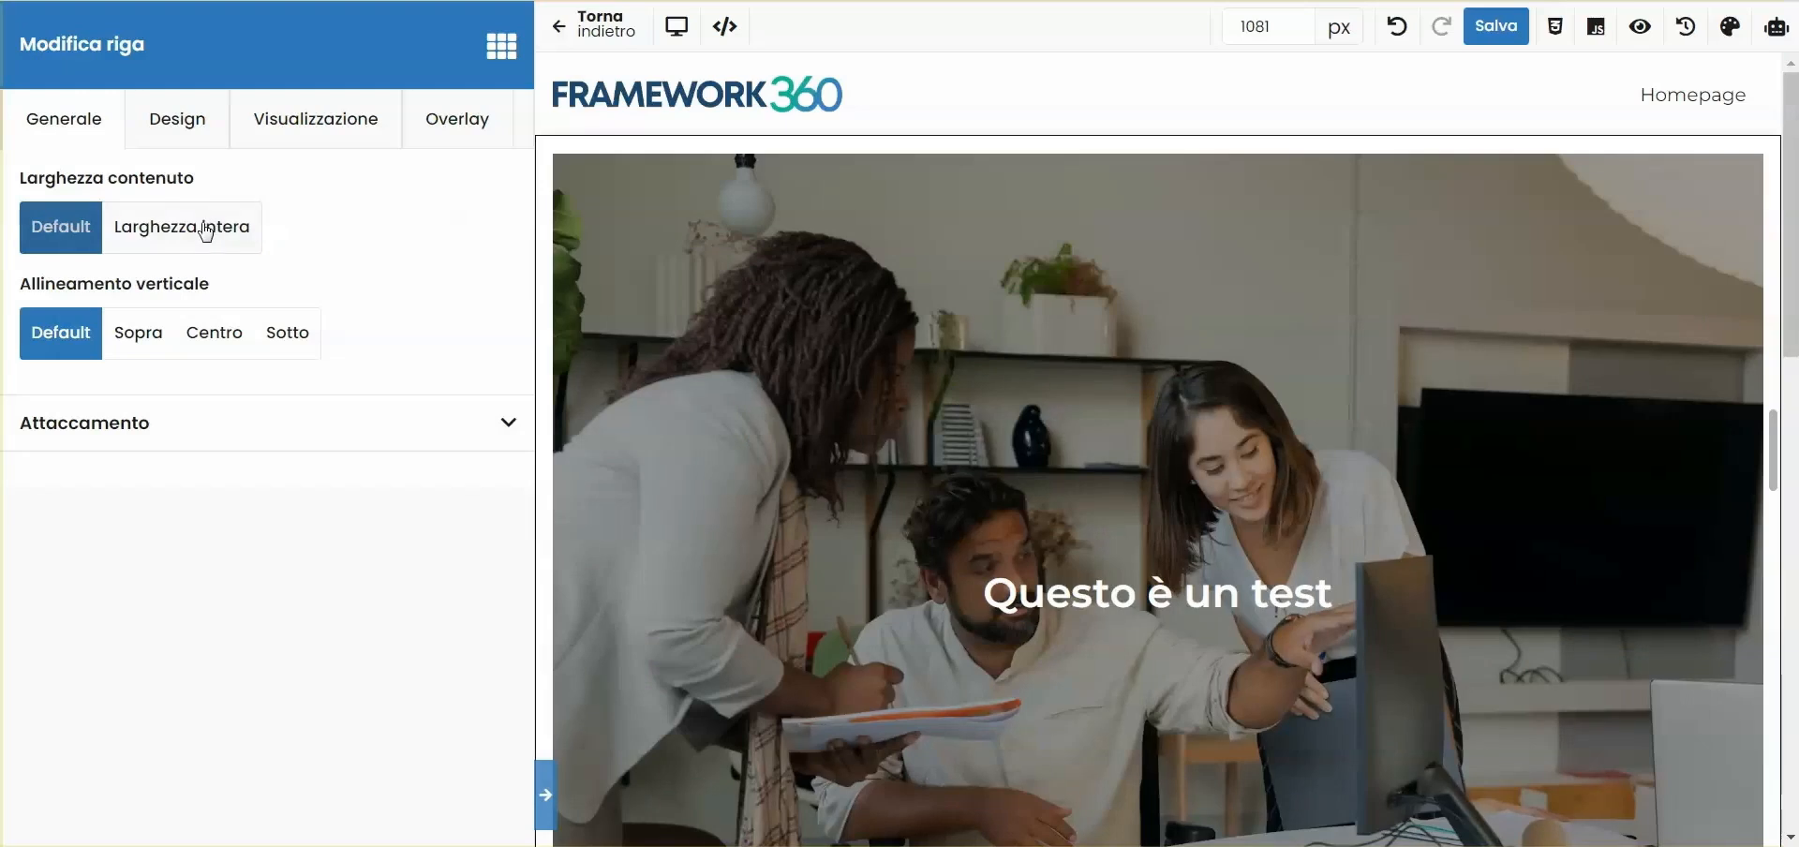
left_click(202, 233)
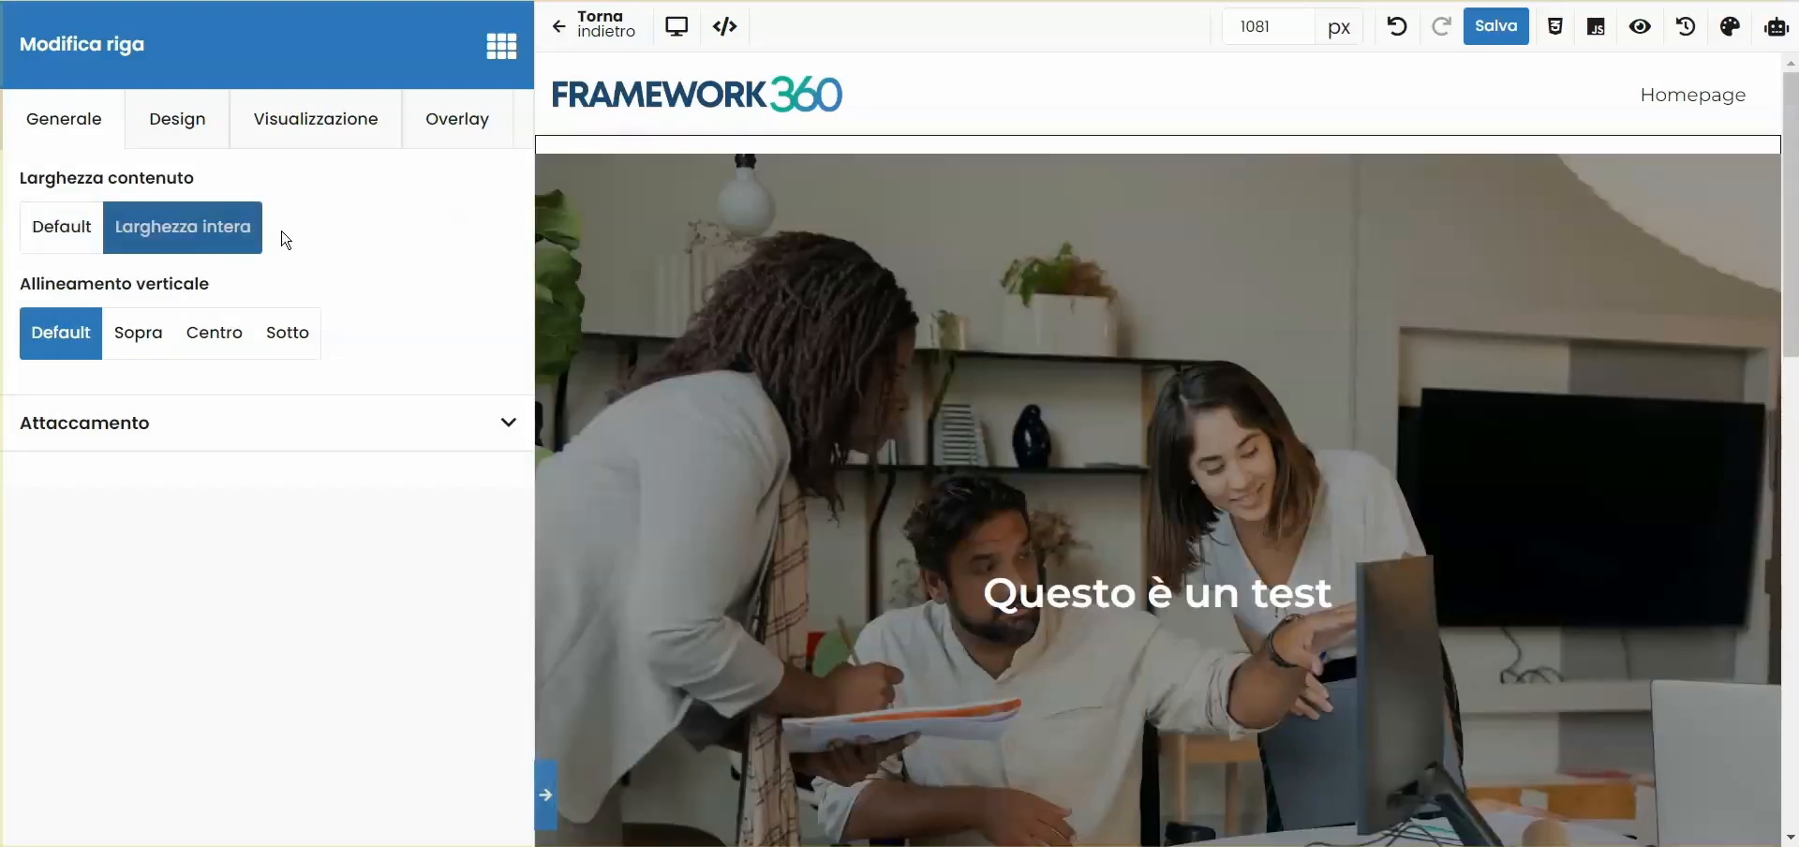
- Set the slider row's top and bottom padding to 0 px and save the page
left_click(175, 120)
left_click(269, 483)
key("BackSpace")
key("BackSpace")
type("0")
left_click(262, 705)
key("BackSpace")
key("BackSpace")
type("0")
left_click(1491, 28)
- Reload the live homepage and examine the full-width slider with its title
key("ctrl+Tab")
key("F5")
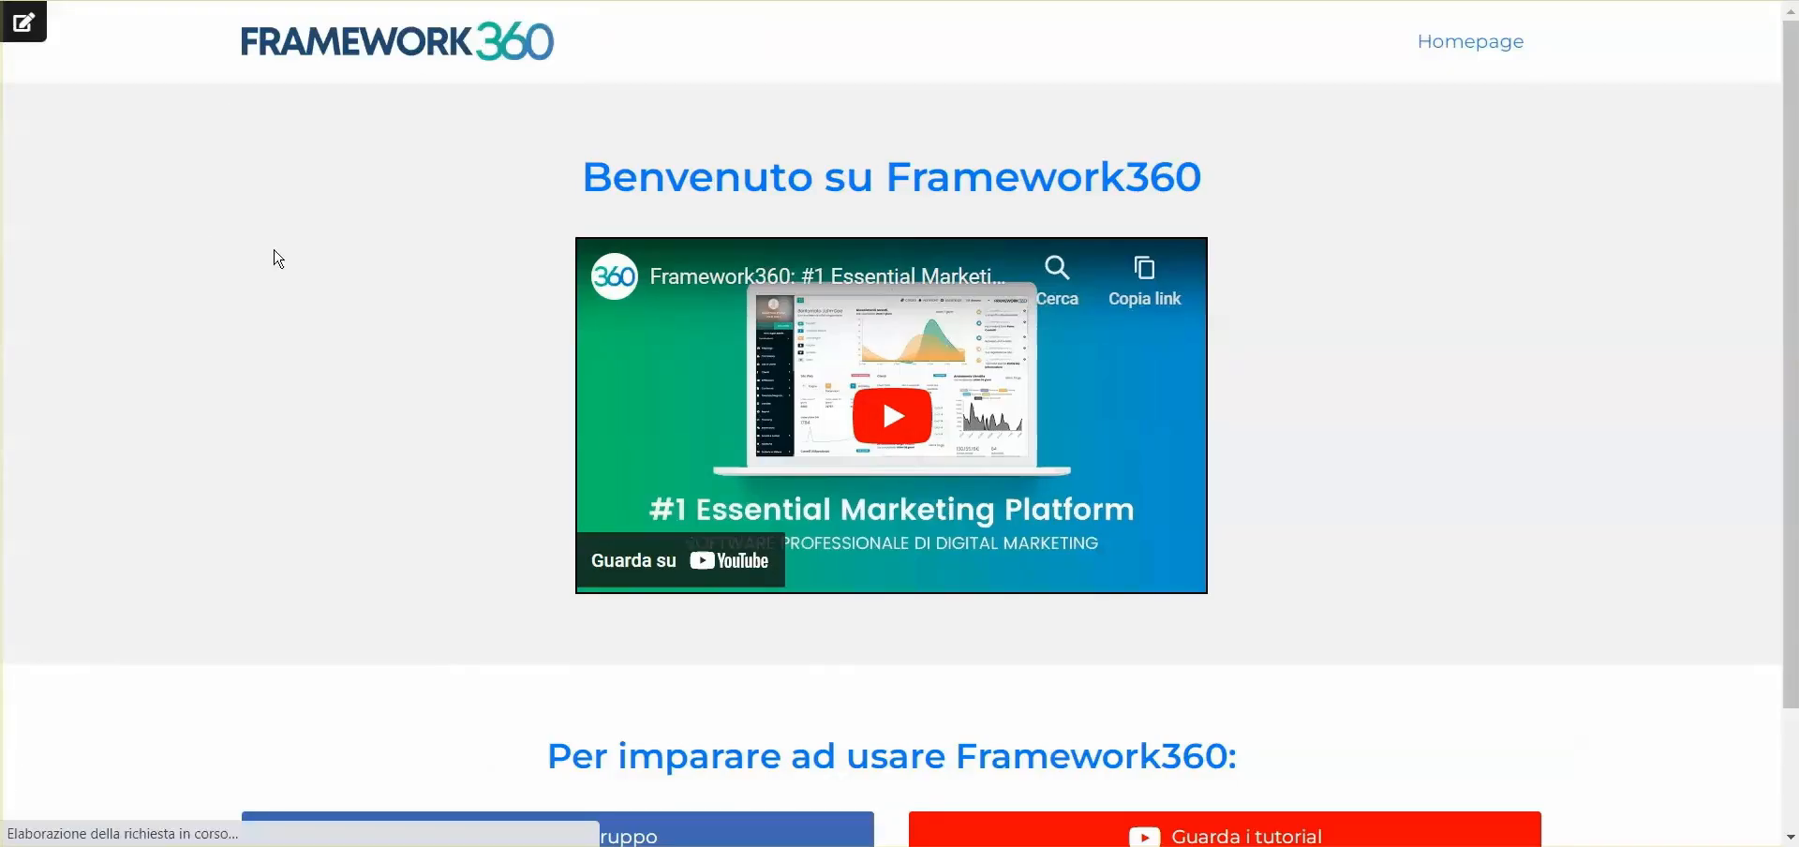
scroll(1346, 338, "down", 2)
triple_click(1248, 291)
scroll(1248, 225, "up", 2)
left_click(1247, 159)
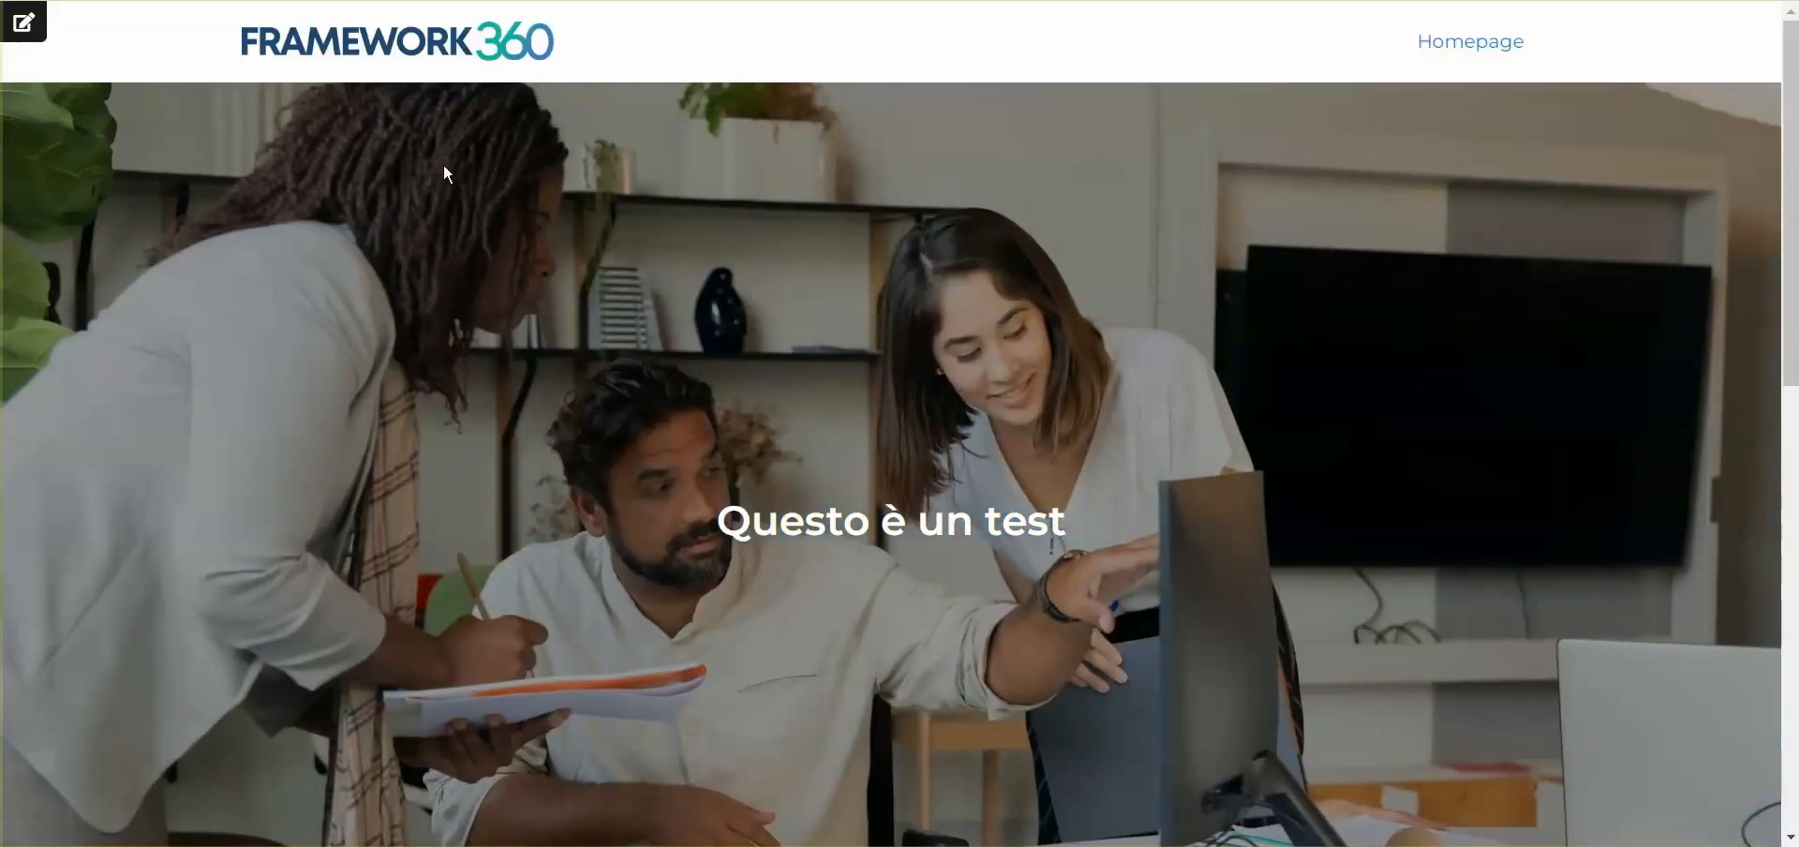
left_click_drag(892, 521, 1145, 522)
left_click(1167, 491)
- Leave the homepage editor and reopen Slider Homepage from the site's sliders for editing
key("ctrl+Tab")
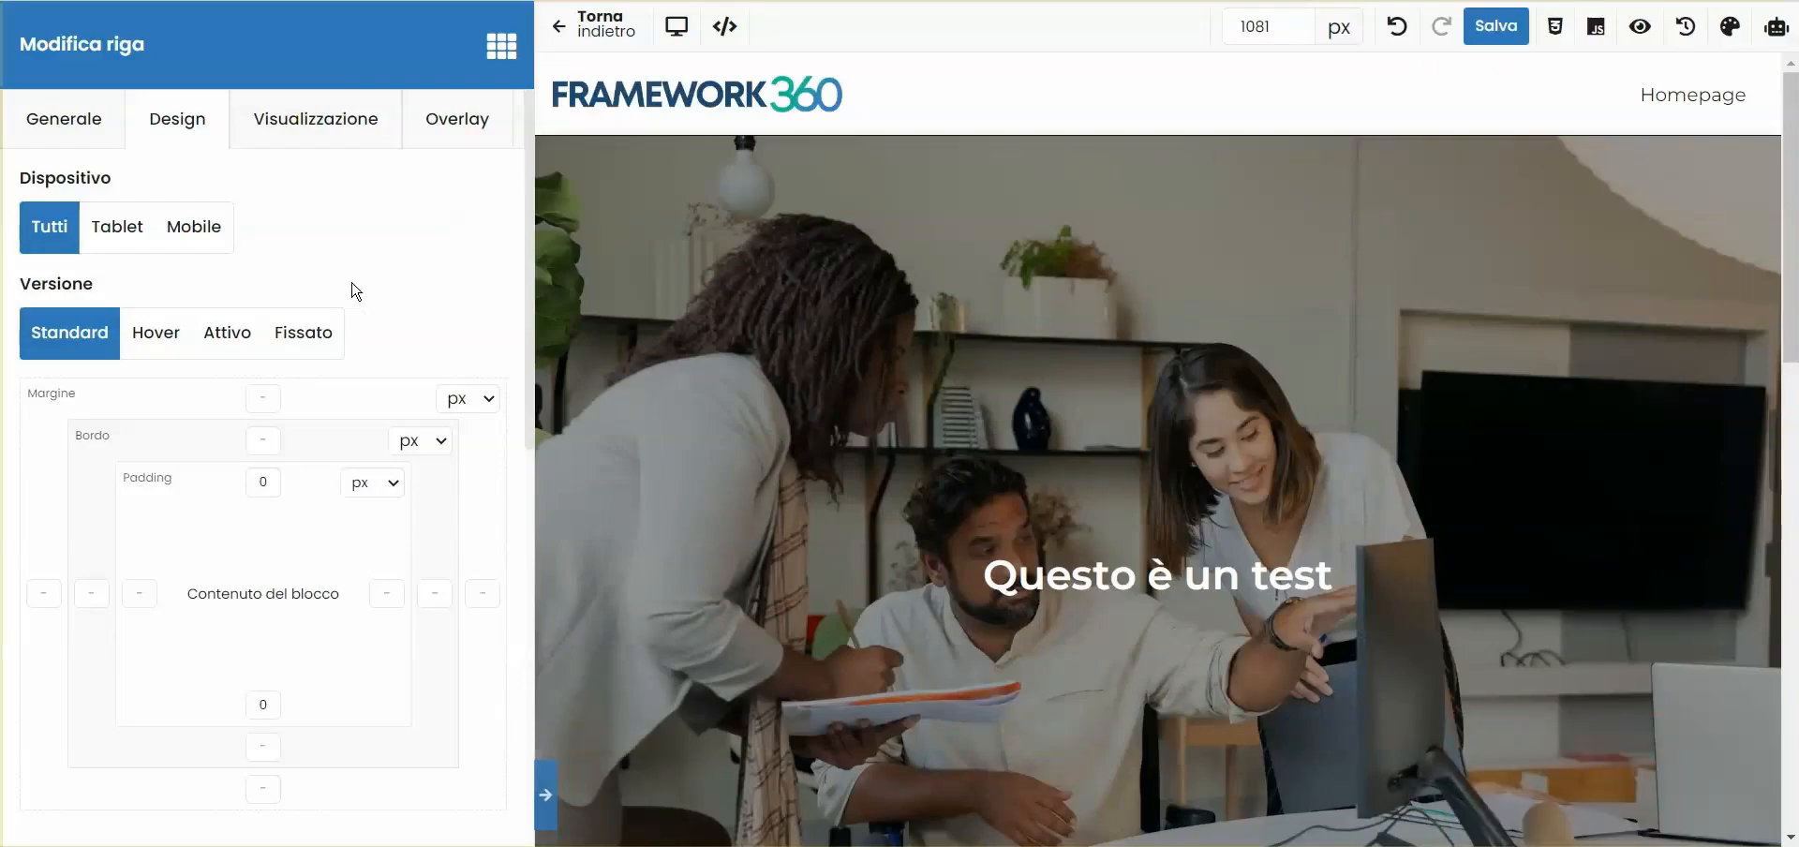
left_click(567, 28)
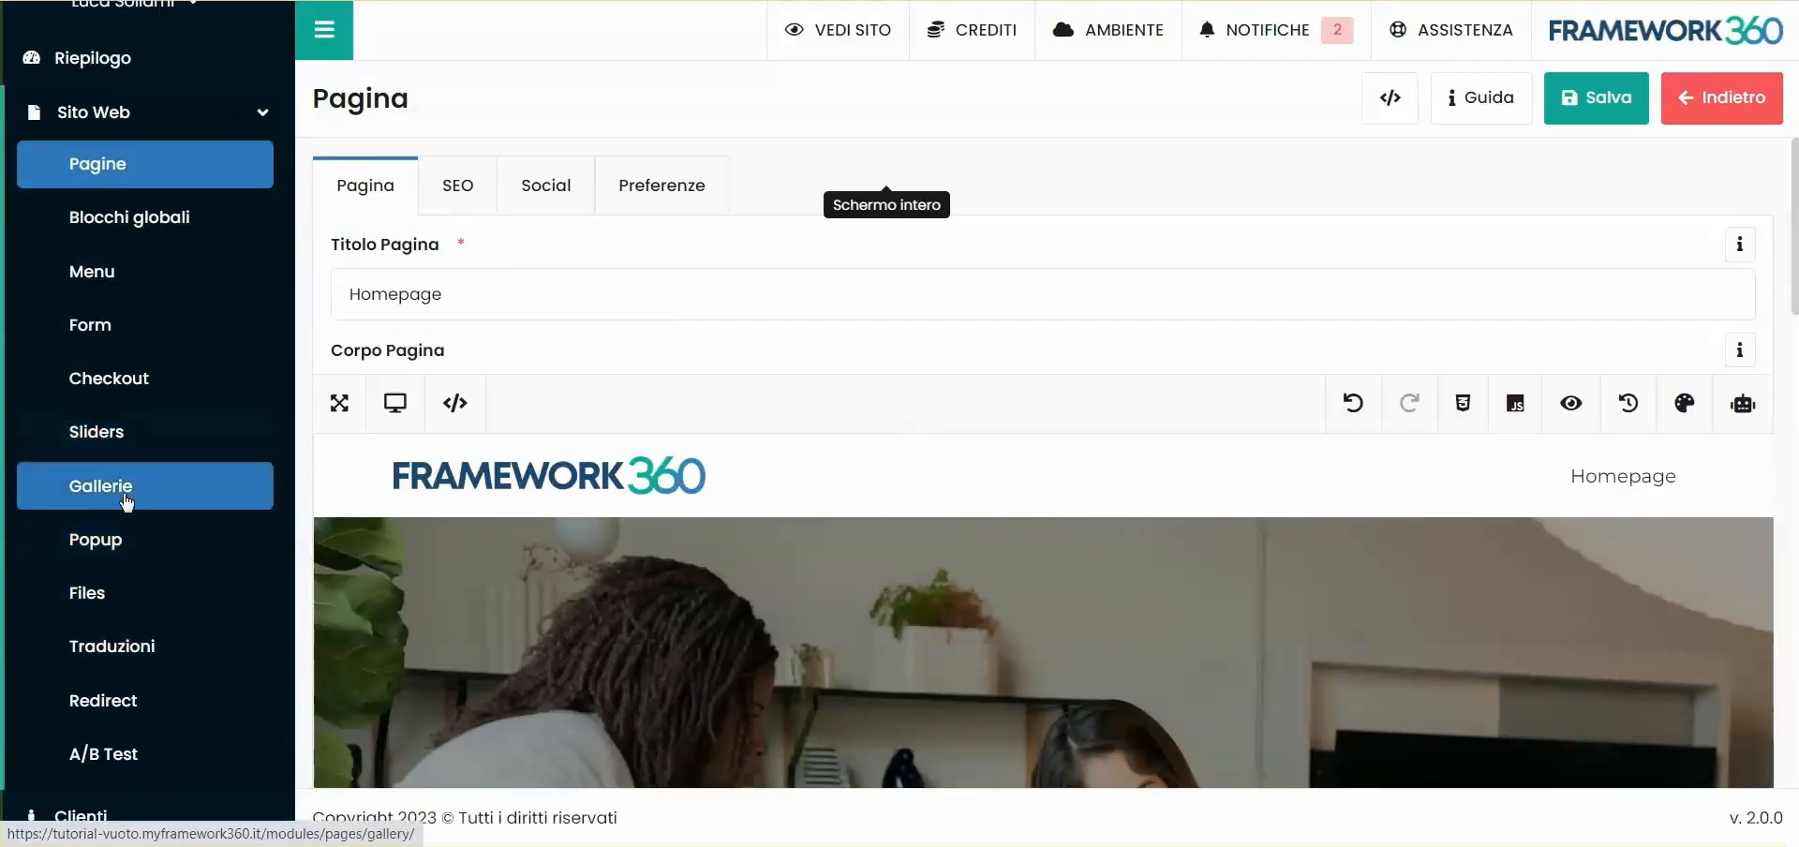
left_click(103, 433)
mouse_move(510, 426)
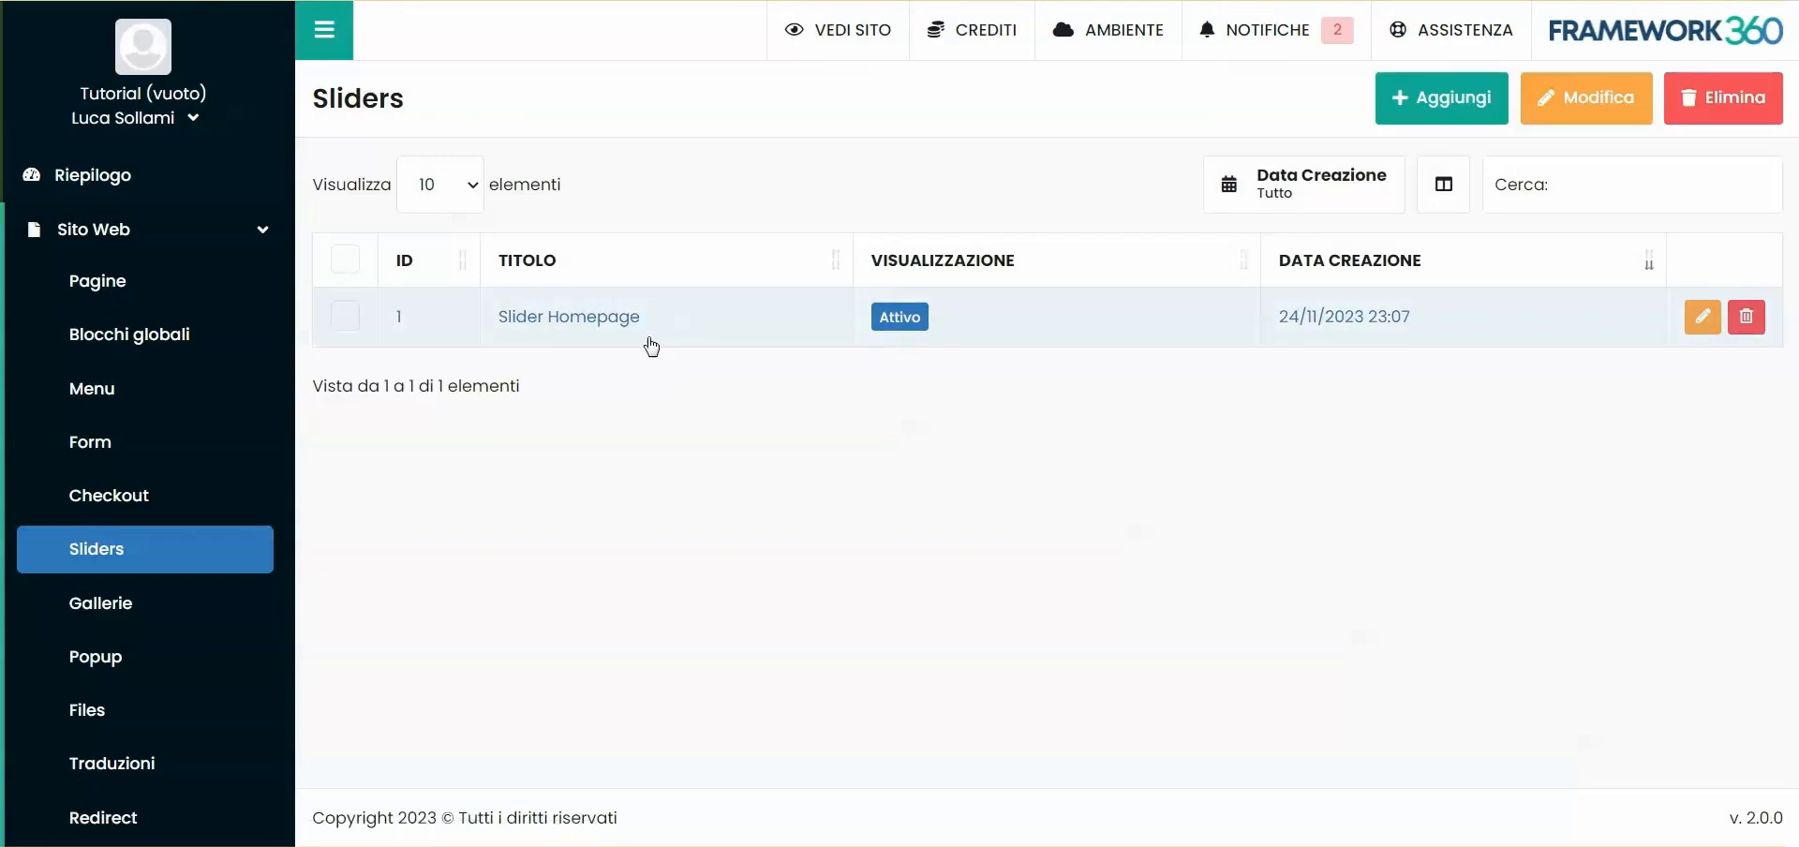
left_click(729, 310)
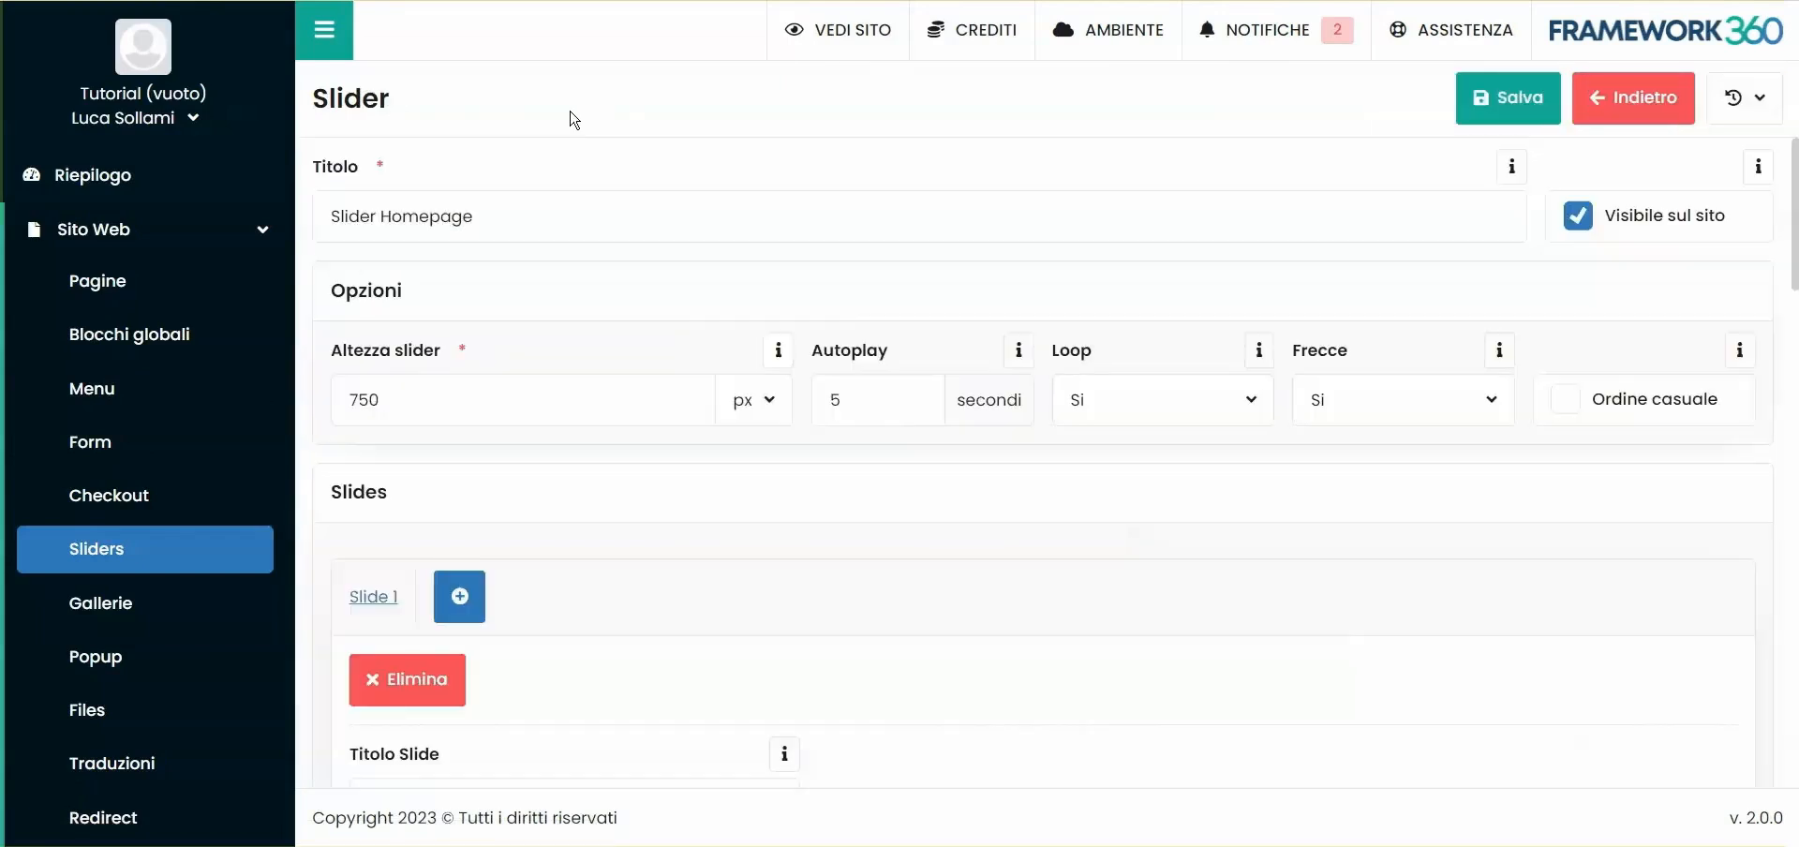
- Enter a YouTube link as the first slide's background video and display it on desktop, tablet and mobile
scroll(619, 171, "down", 10)
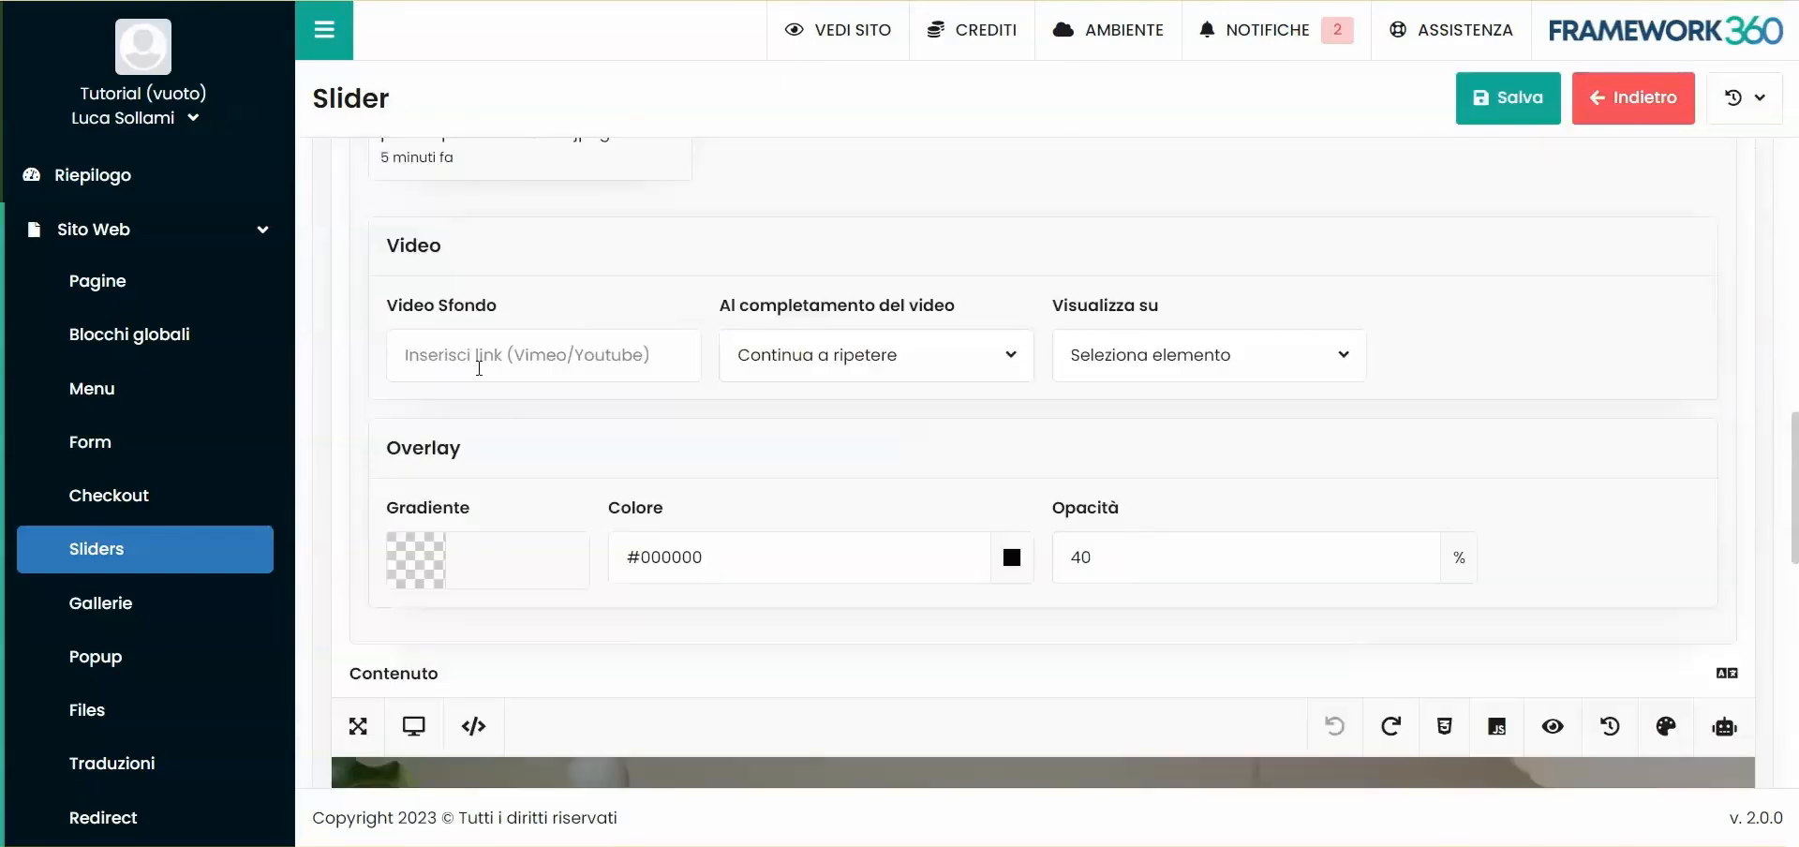
left_click(533, 401)
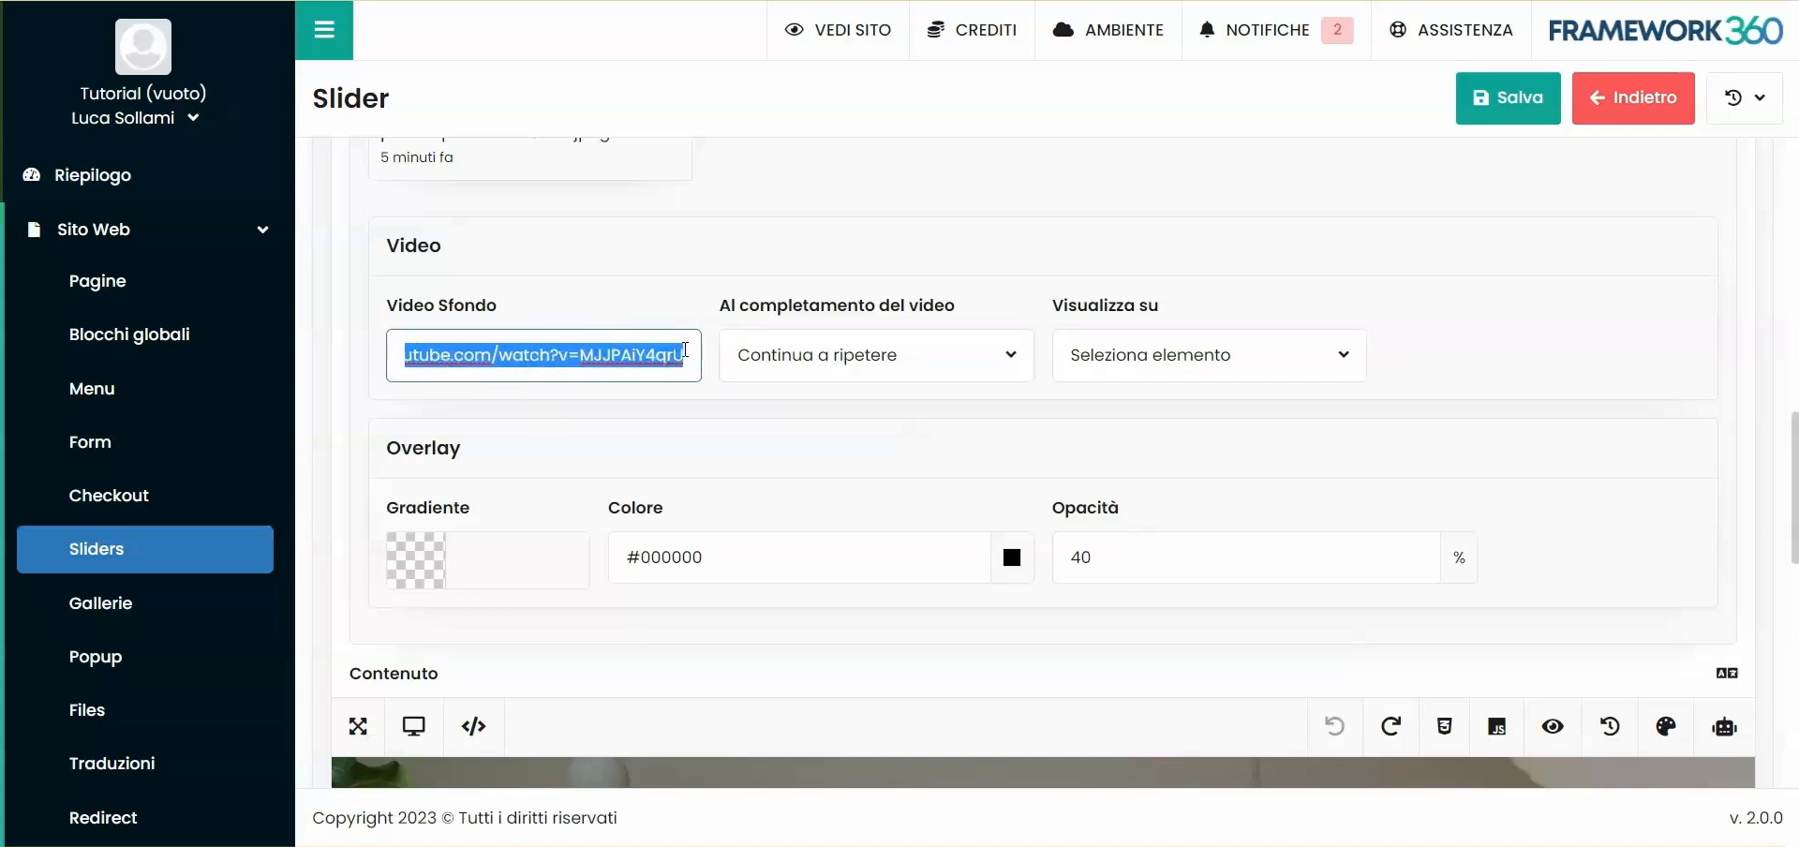
left_click(643, 418)
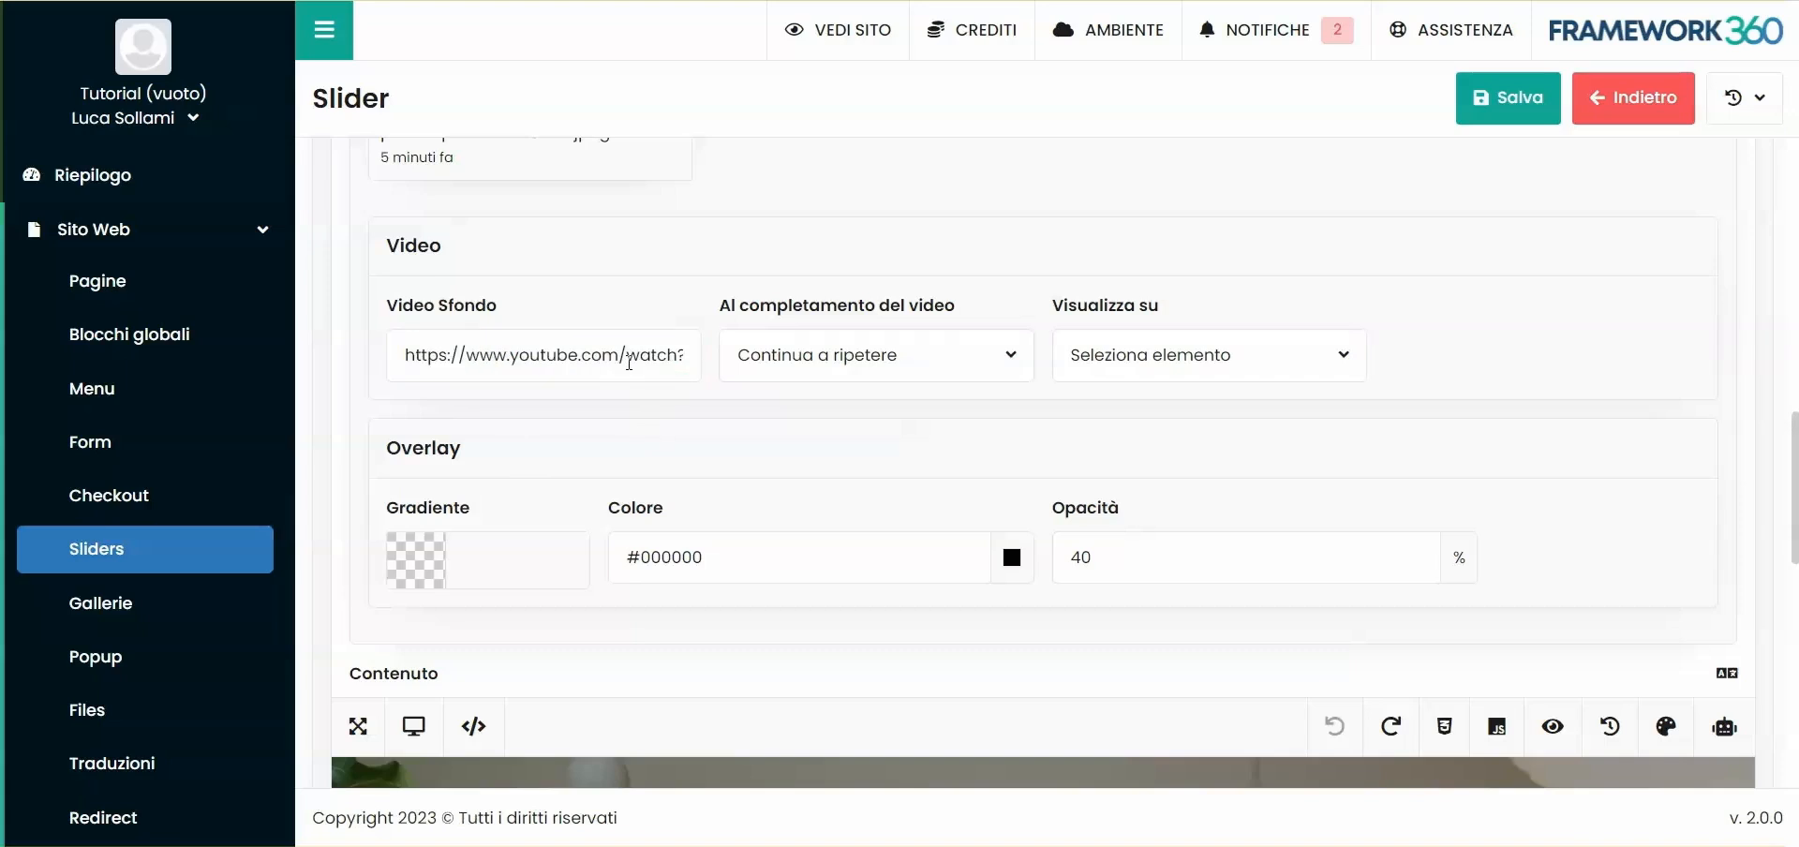
left_click(1228, 367)
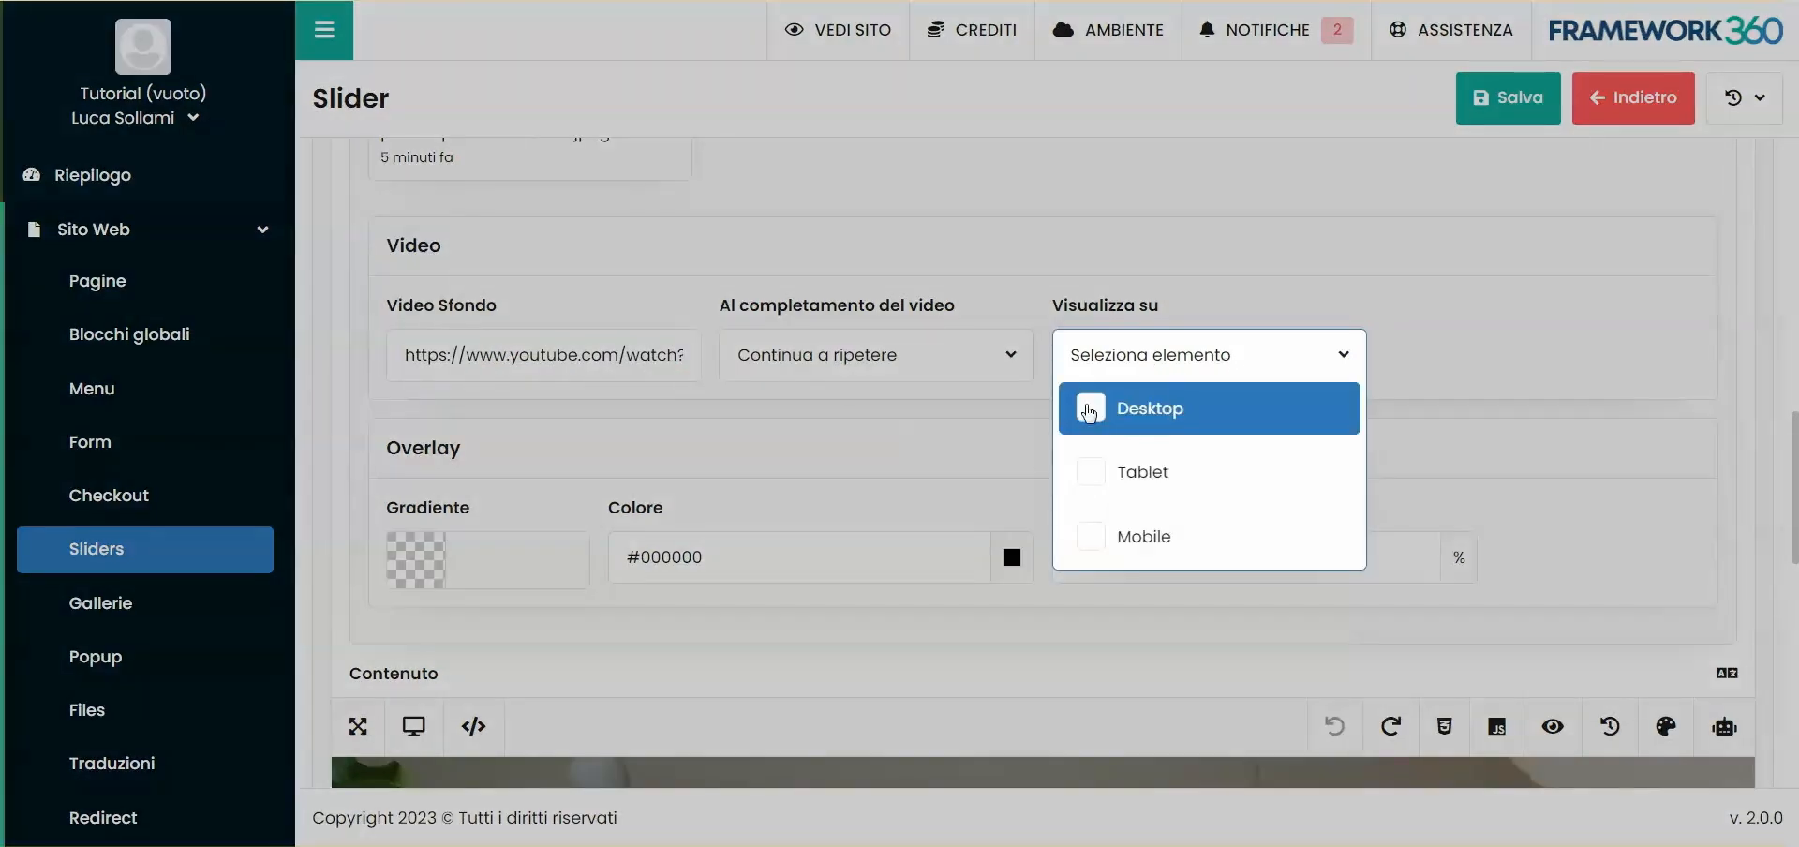
left_click(1091, 472)
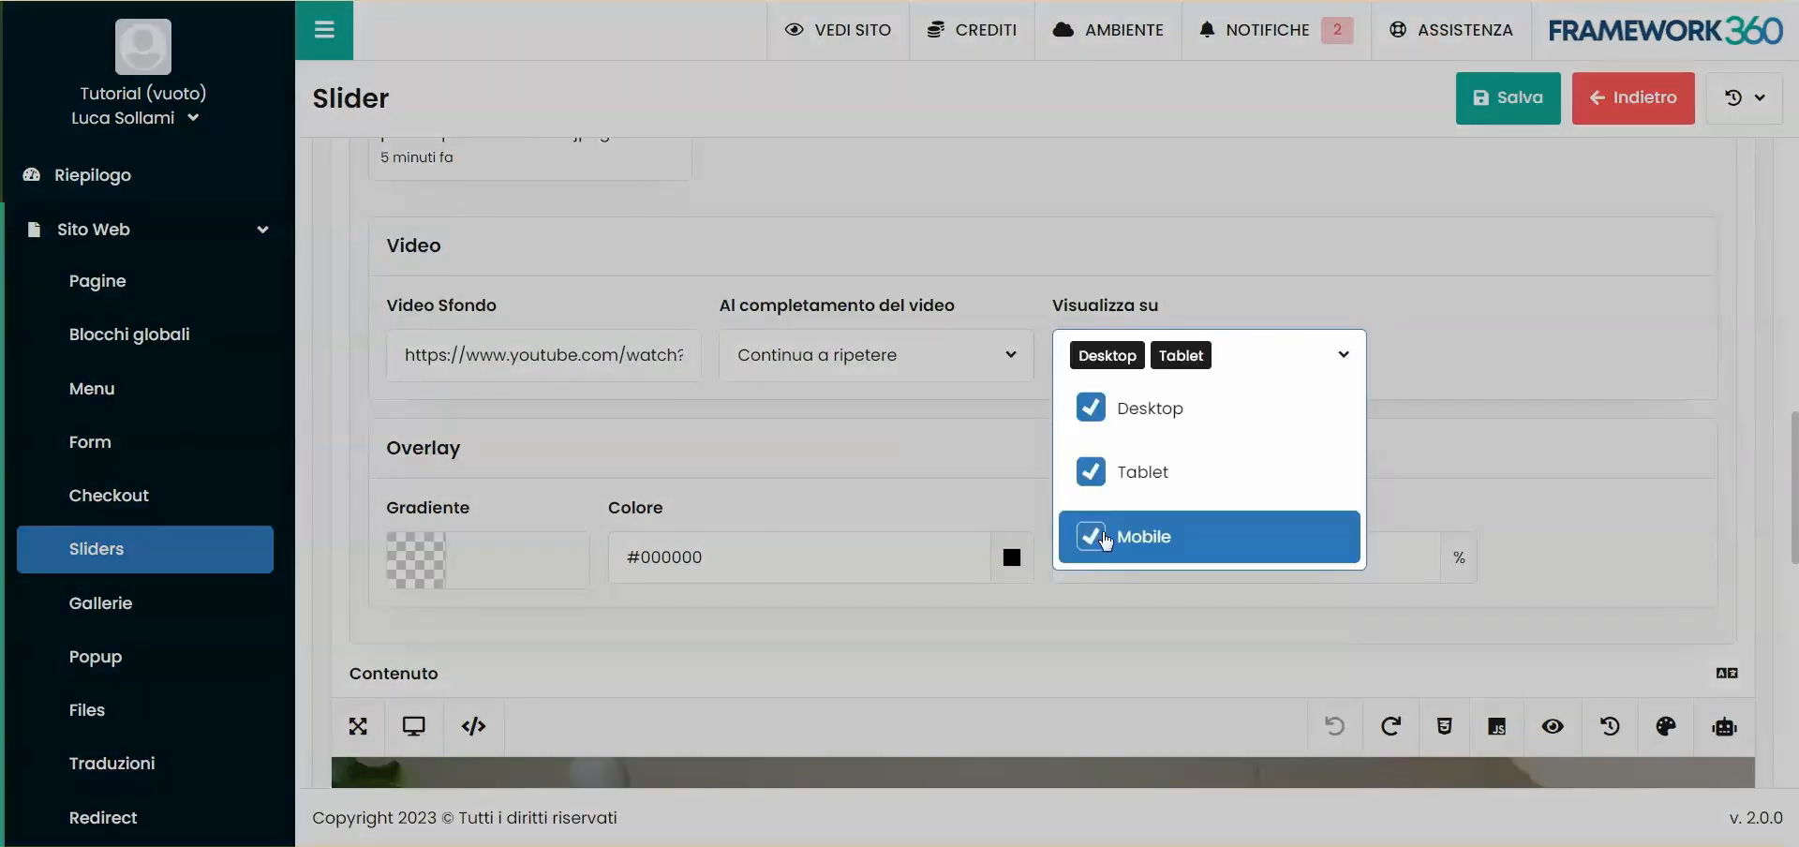
- Save the slider and check the slide's background video on the live homepage
left_click(1504, 187)
left_click(1518, 120)
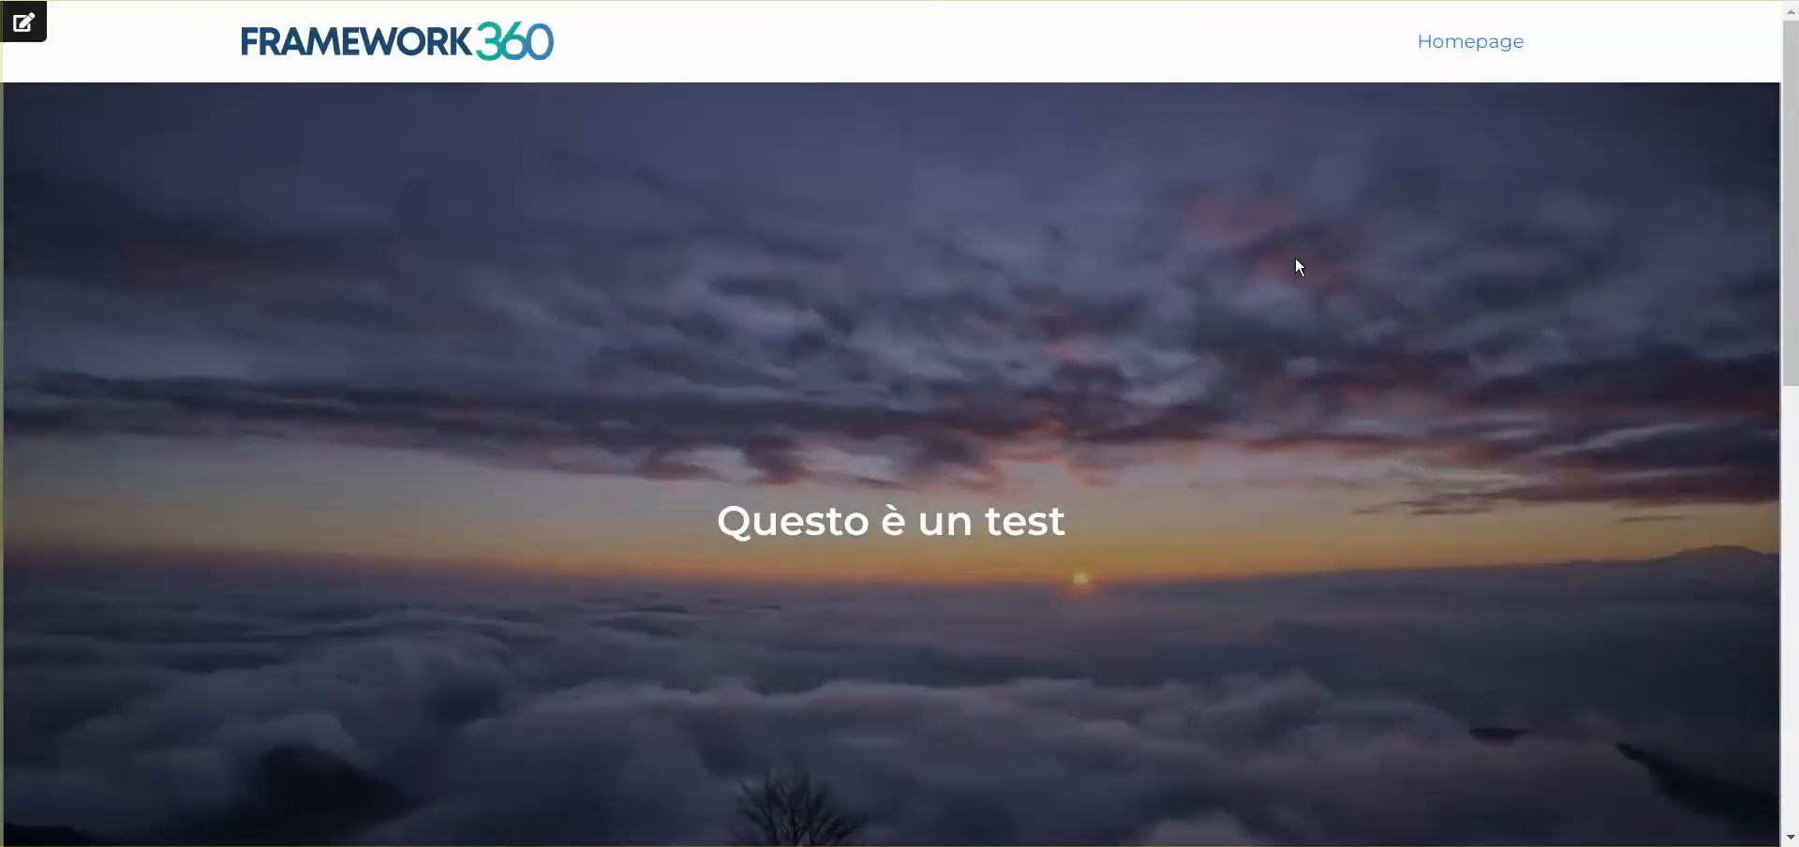
scroll(1172, 237, "down", 3)
scroll(1132, 244, "up", 3)
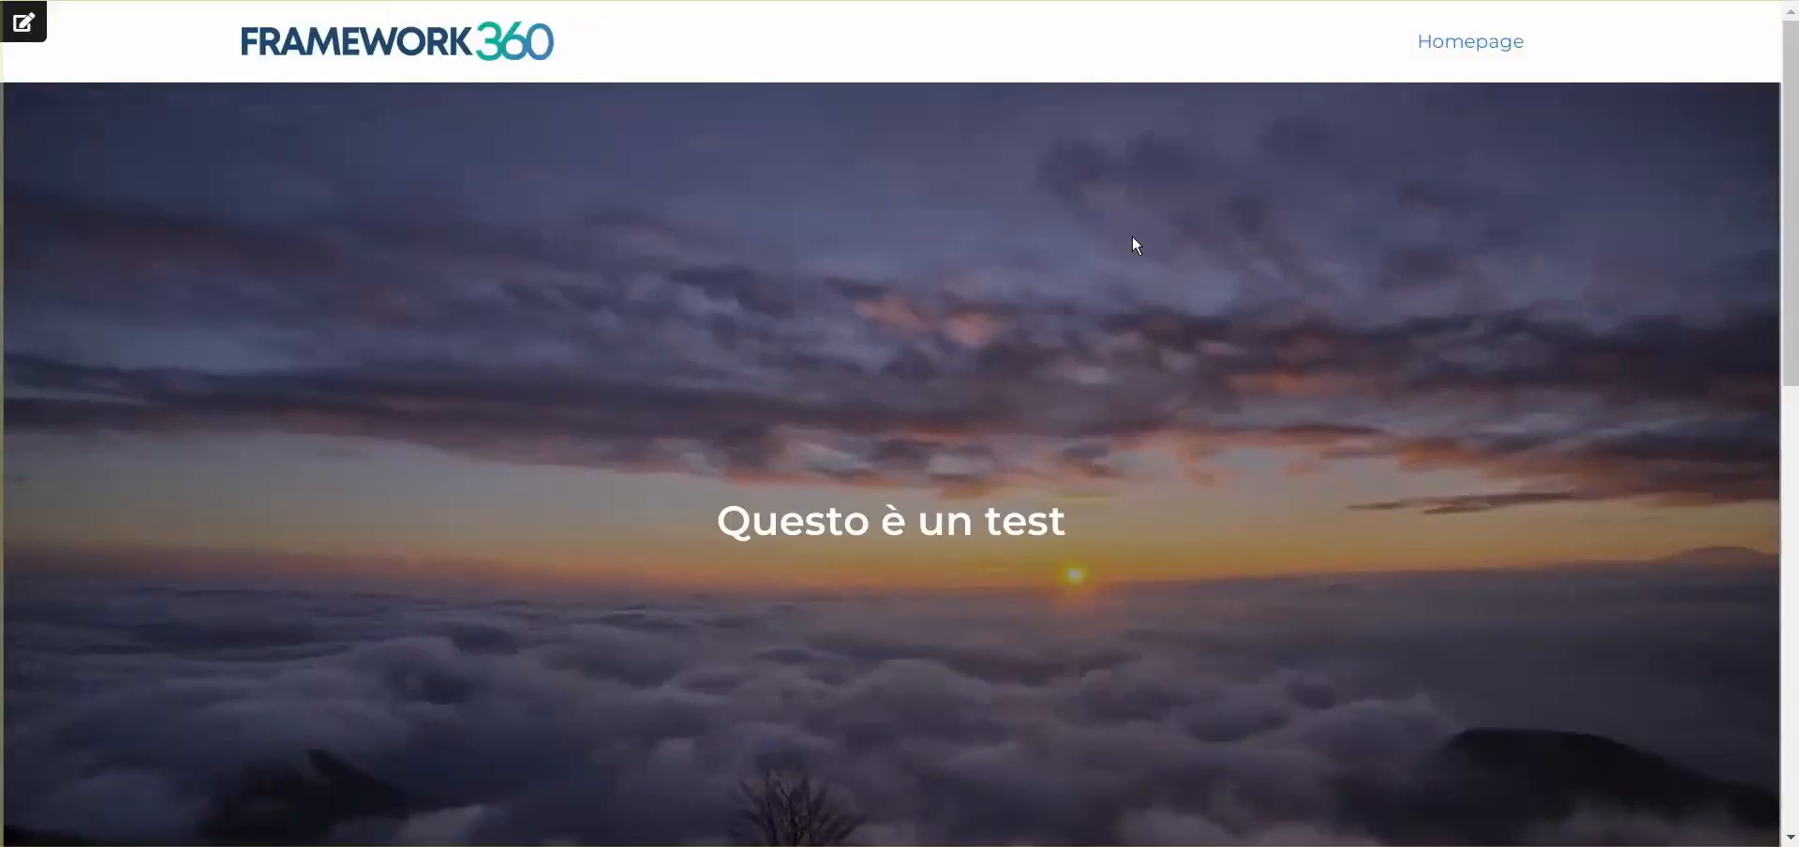